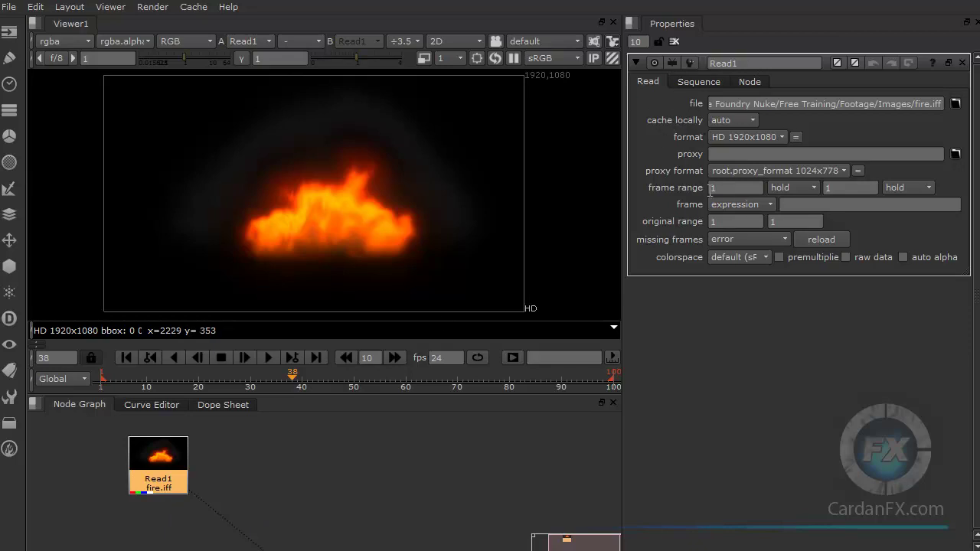
Close the Read1 node's properties and deselect the node in the node graph.
click(963, 62)
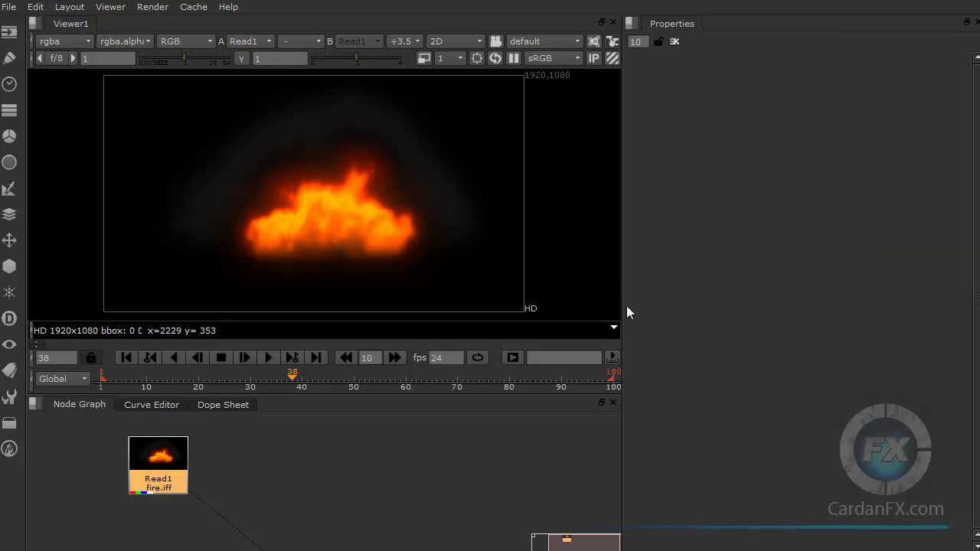
click(433, 498)
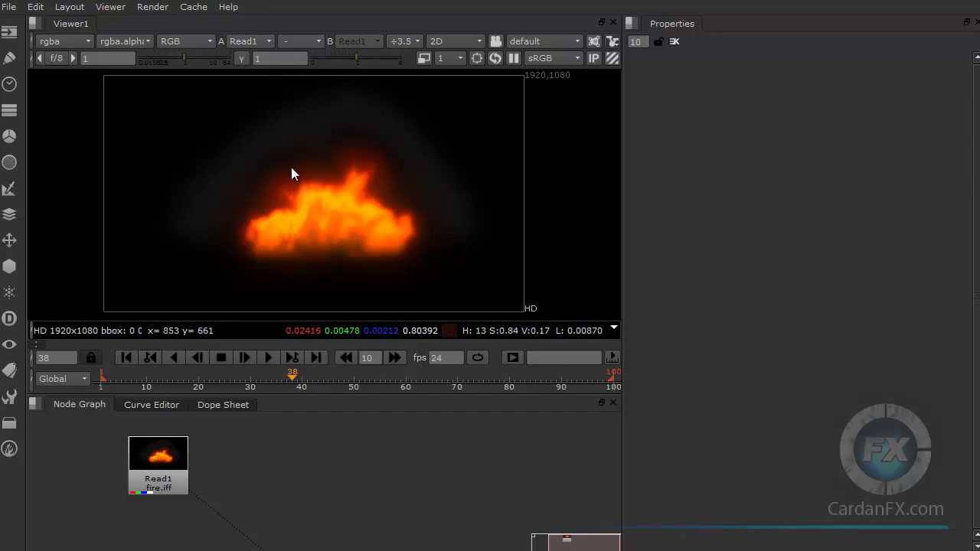
Examine the fire image in the viewer from different positions, from close-up flame detail to the whole frame.
mouse_move(291, 175)
middle_down()
mouse_move(449, 176)
mouse_move(212, 175)
mouse_move(333, 71)
mouse_move(297, 322)
mouse_move(301, 121)
mouse_move(287, 178)
mouse_move(288, 164)
middle_up()
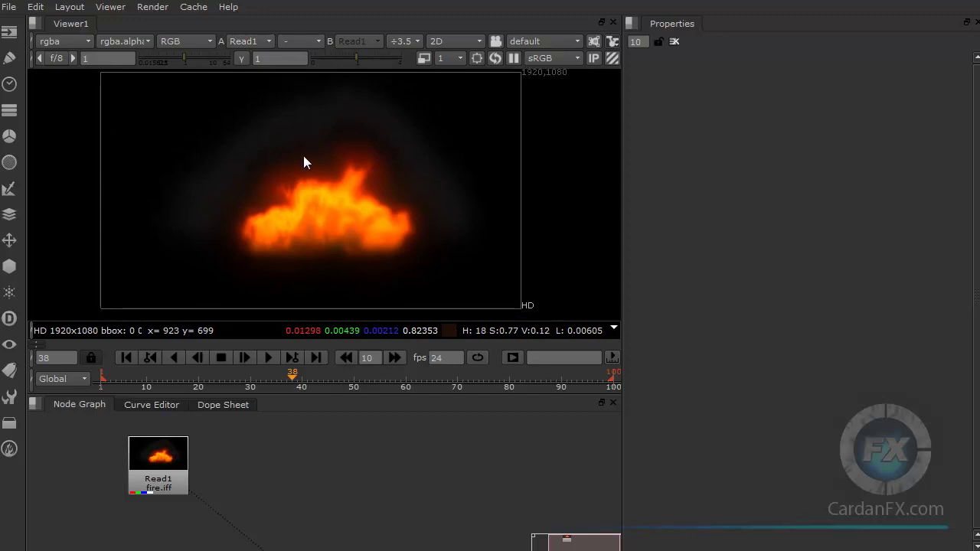
middle_drag(306, 174, 210, 182)
scroll(320, 170, down, 1)
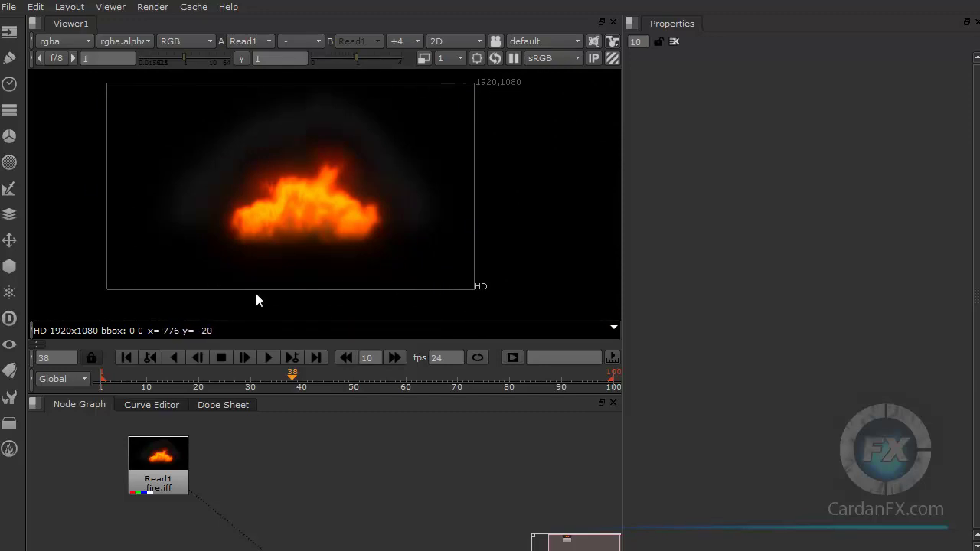
middle_drag(312, 180, 332, 202)
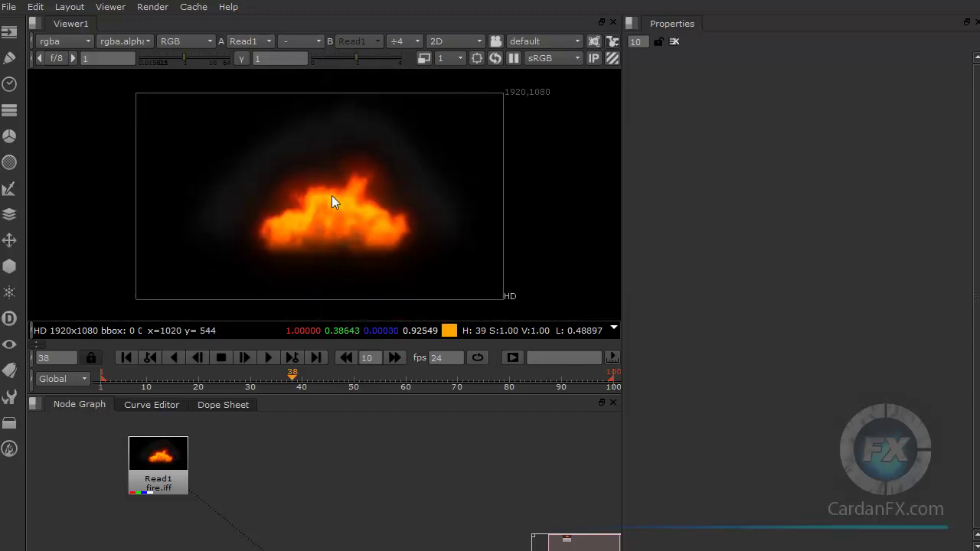
scroll(335, 205, up, 1)
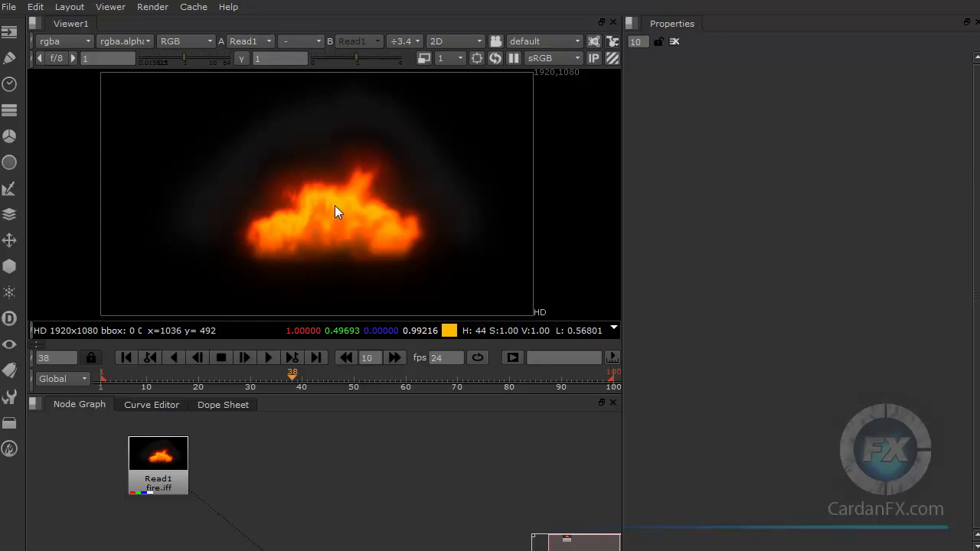
scroll(335, 205, up, 8)
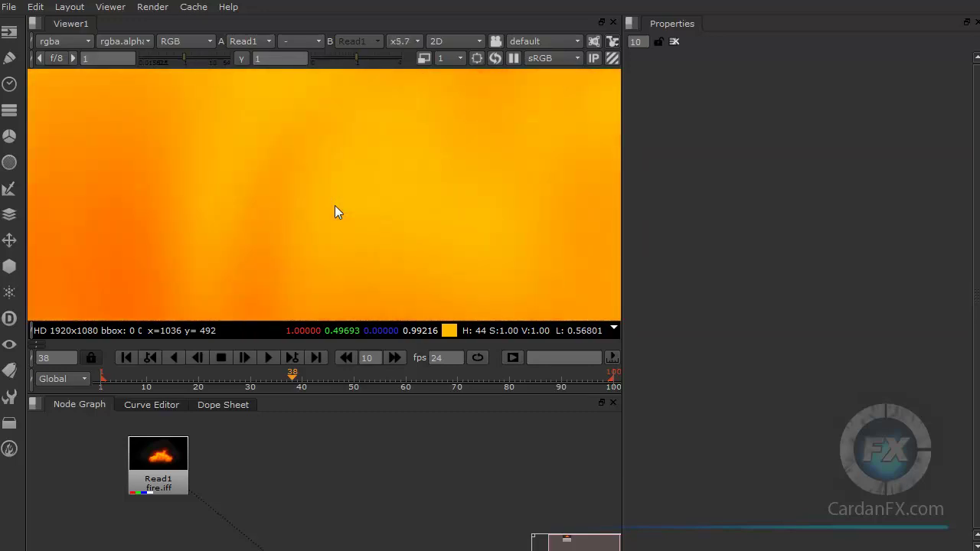
scroll(335, 205, down, 2)
scroll(335, 205, down, 10)
scroll(334, 205, down, 7)
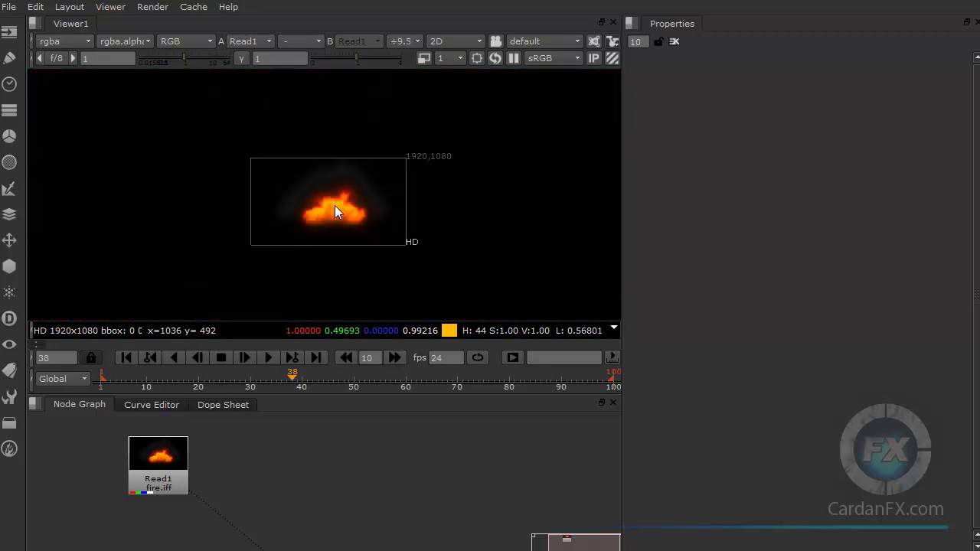
scroll(335, 205, up, 5)
scroll(335, 205, up, 10)
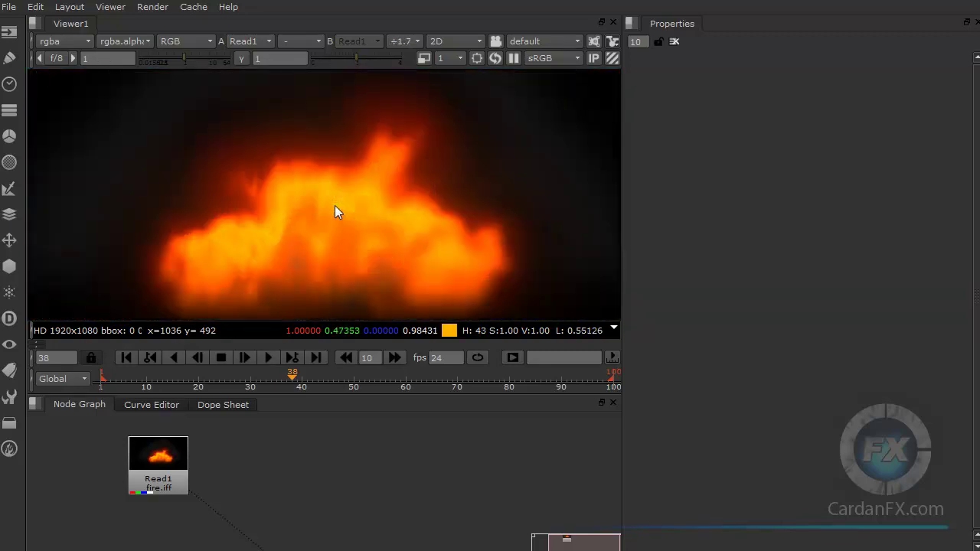
scroll(335, 205, down, 8)
scroll(335, 205, up, 3)
scroll(335, 206, down, 5)
scroll(335, 205, up, 4)
scroll(335, 206, down, 3)
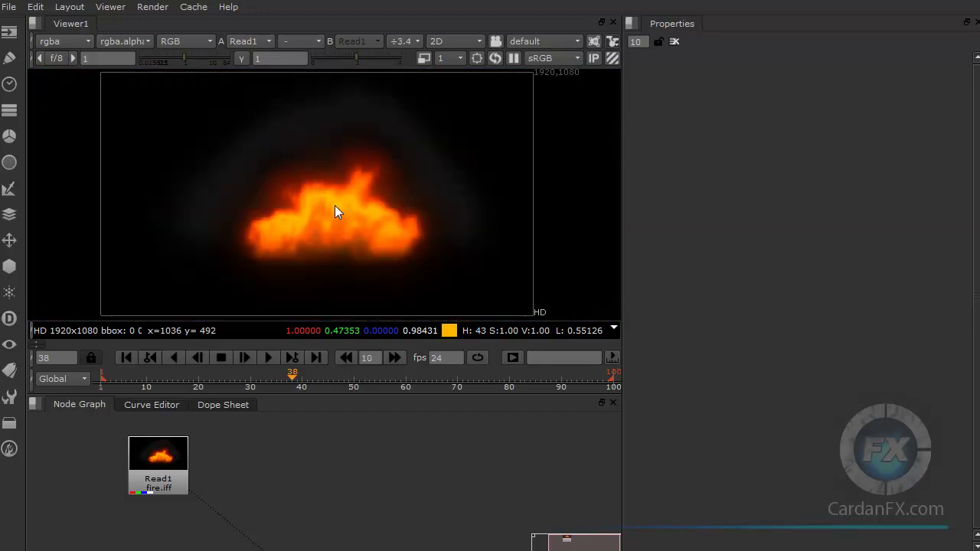
scroll(334, 205, up, 4)
scroll(334, 205, down, 4)
scroll(335, 205, up, 2)
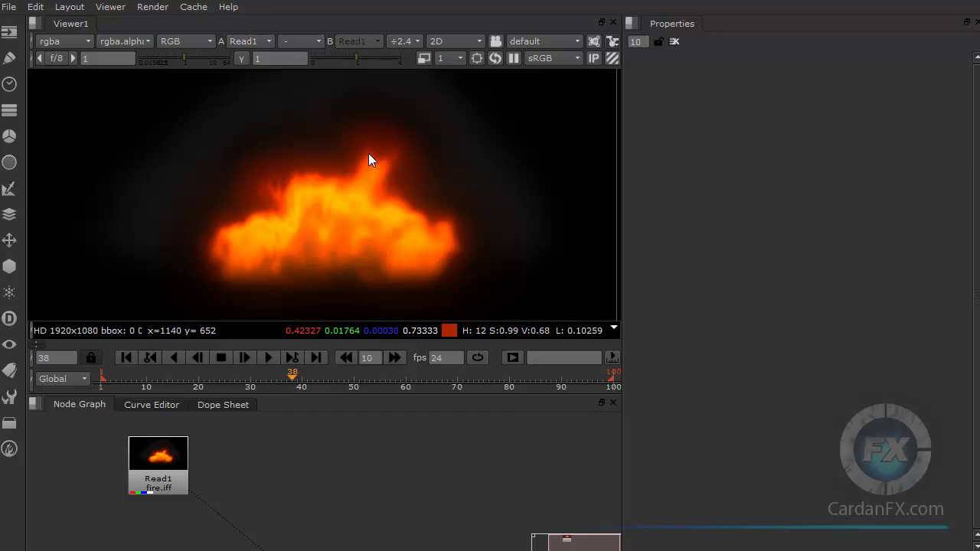
scroll(368, 154, up, 10)
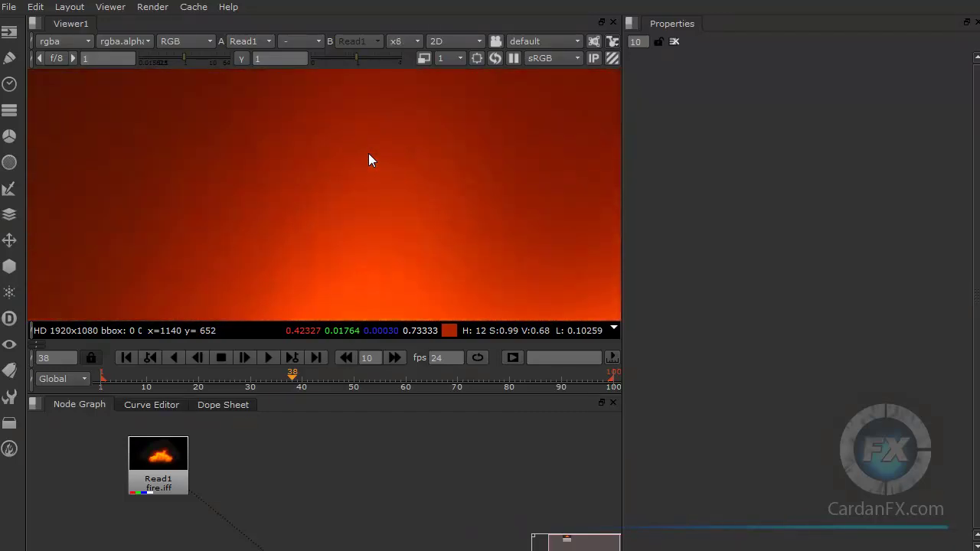
scroll(369, 154, down, 12)
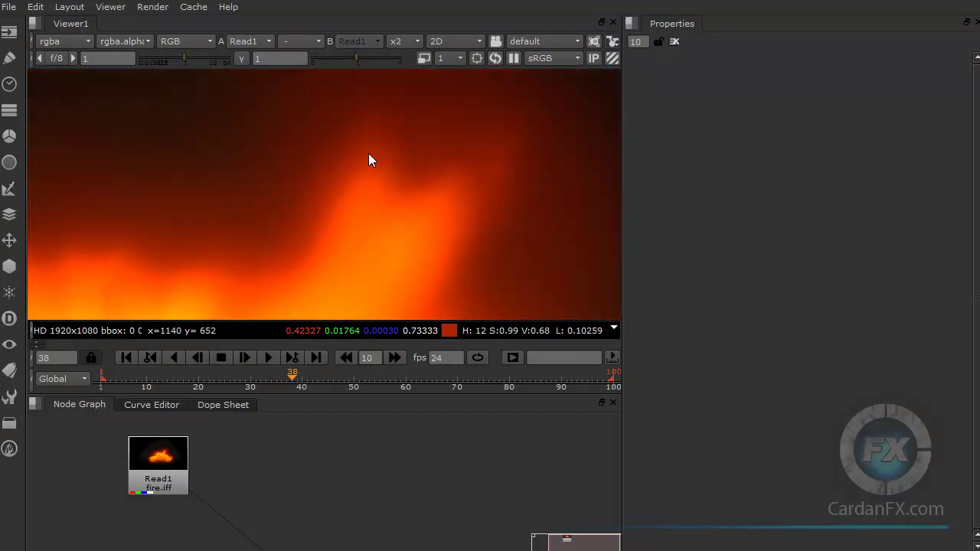
scroll(368, 159, down, 5)
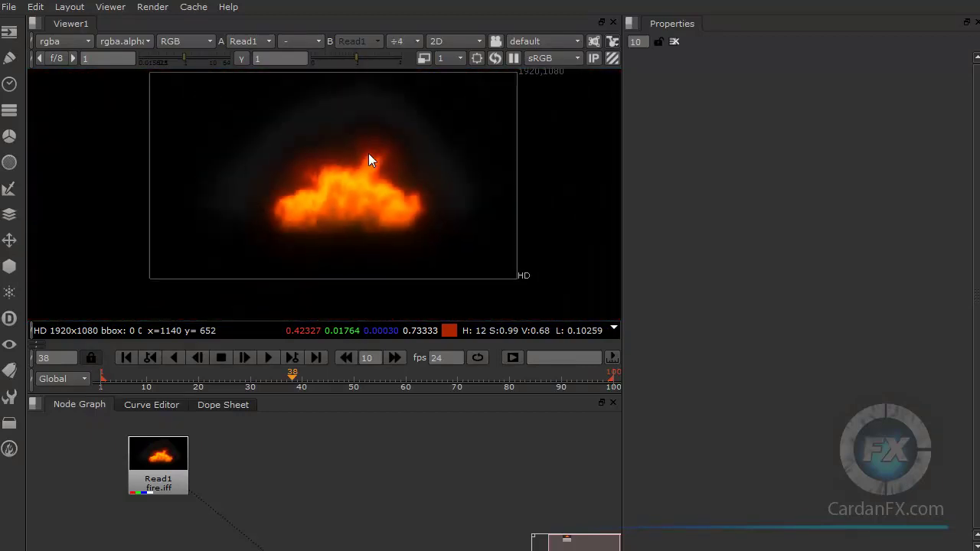
scroll(278, 231, up, 12)
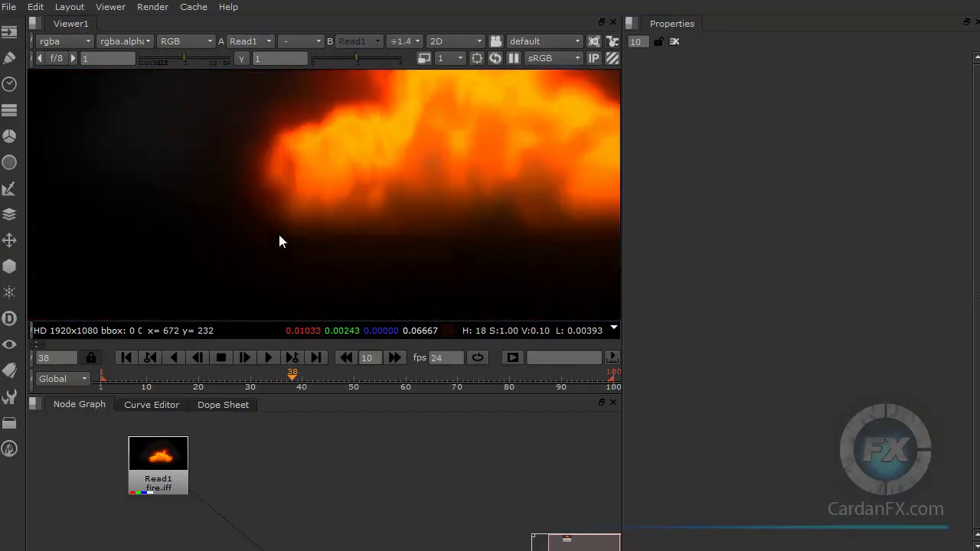
scroll(287, 231, down, 12)
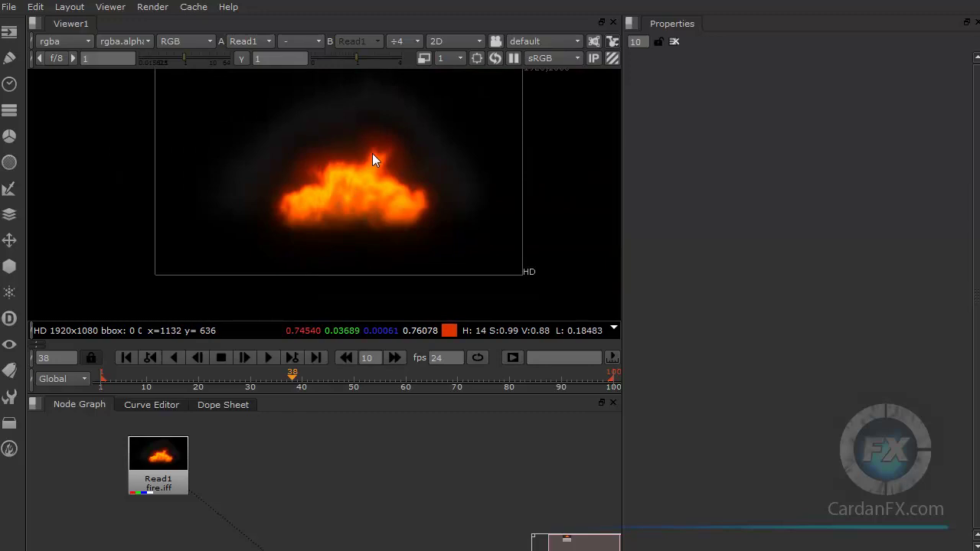
scroll(378, 163, up, 2)
scroll(357, 225, down, 2)
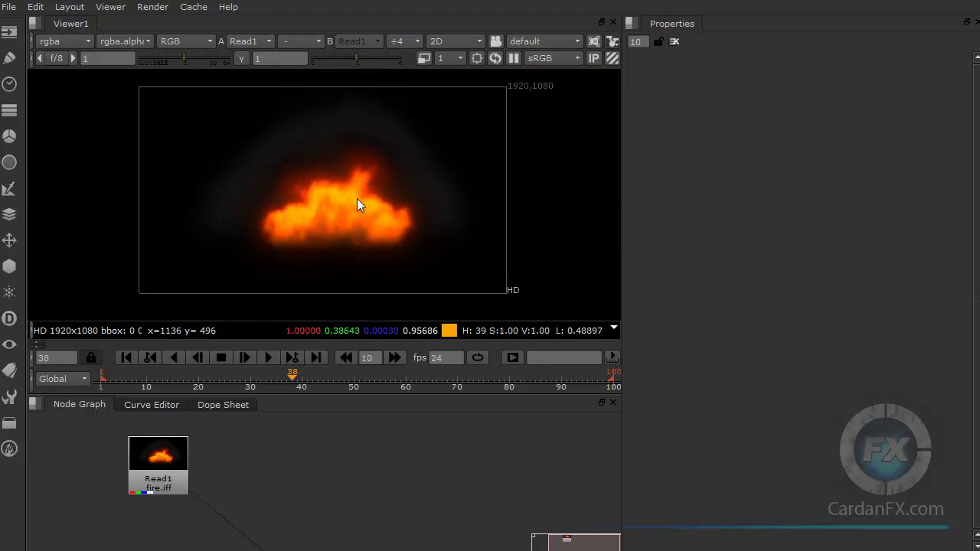
mouse_move(357, 199)
middle_down()
mouse_move(497, 203)
mouse_move(334, 207)
mouse_move(356, 156)
mouse_move(397, 116)
mouse_move(380, 136)
mouse_move(384, 230)
mouse_move(365, 199)
mouse_move(308, 208)
mouse_move(377, 214)
mouse_move(348, 219)
mouse_move(434, 212)
mouse_move(350, 218)
mouse_move(332, 190)
mouse_move(321, 240)
mouse_move(337, 215)
mouse_move(316, 211)
mouse_move(352, 209)
middle_up()
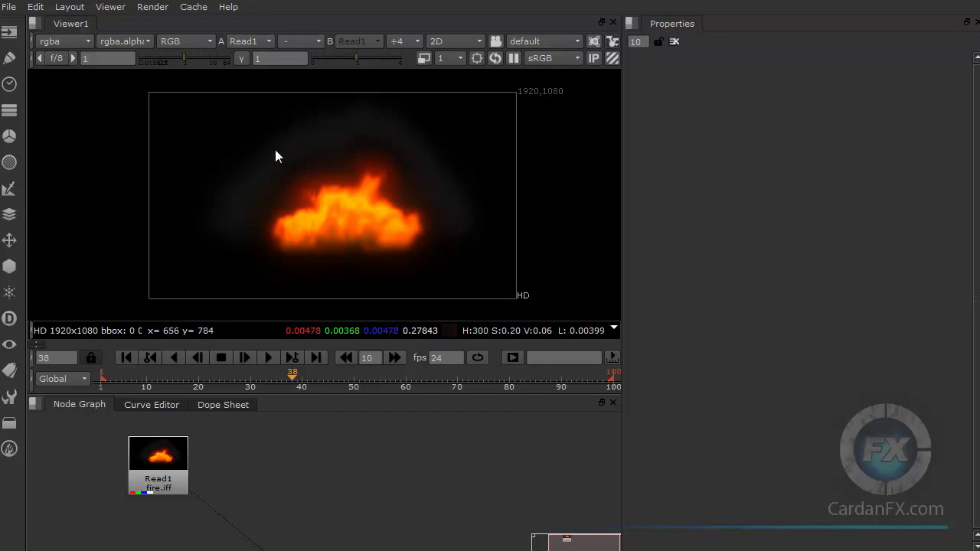
Draw selection rectangles inside and around the fire image's frame in the viewer.
drag(158, 99, 511, 294)
drag(154, 96, 512, 294)
drag(513, 298, 511, 299)
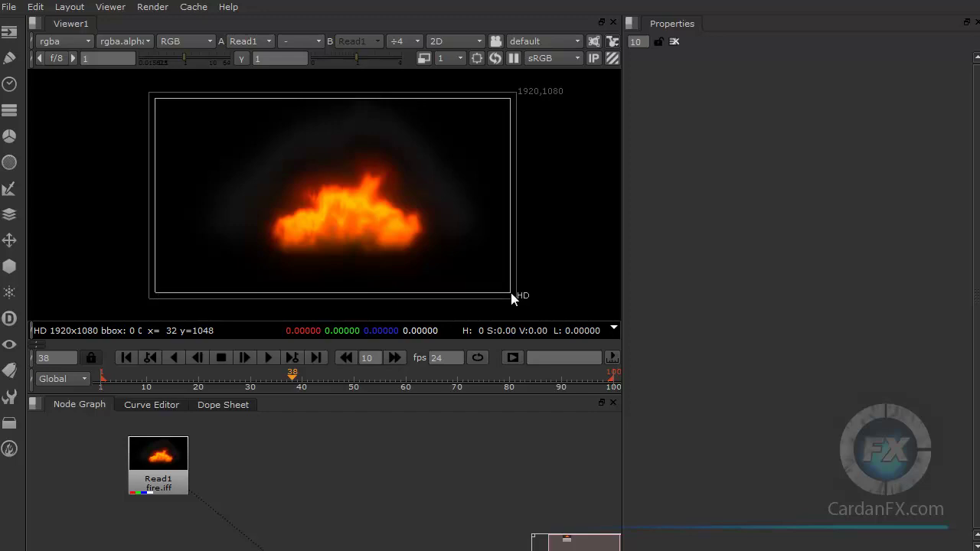
drag(115, 77, 574, 312)
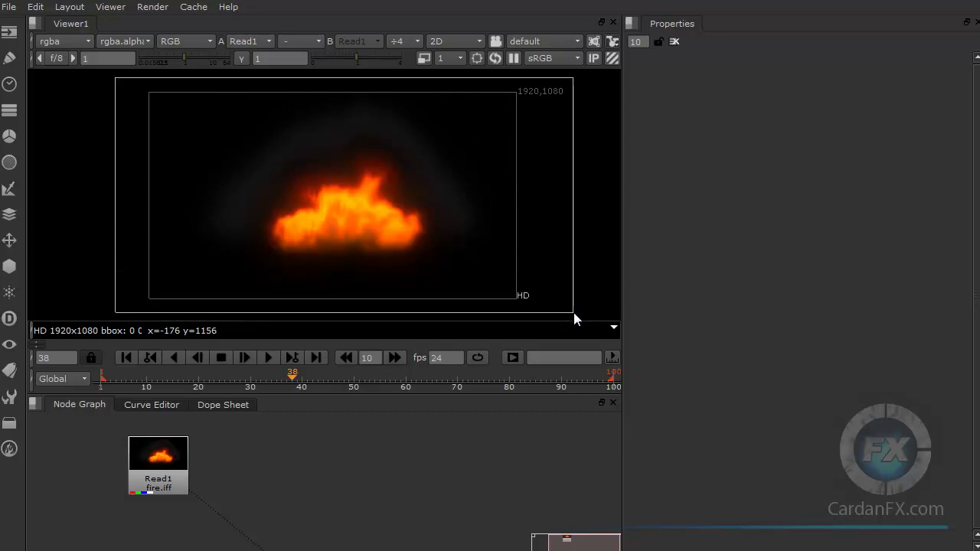
key(alt+w)
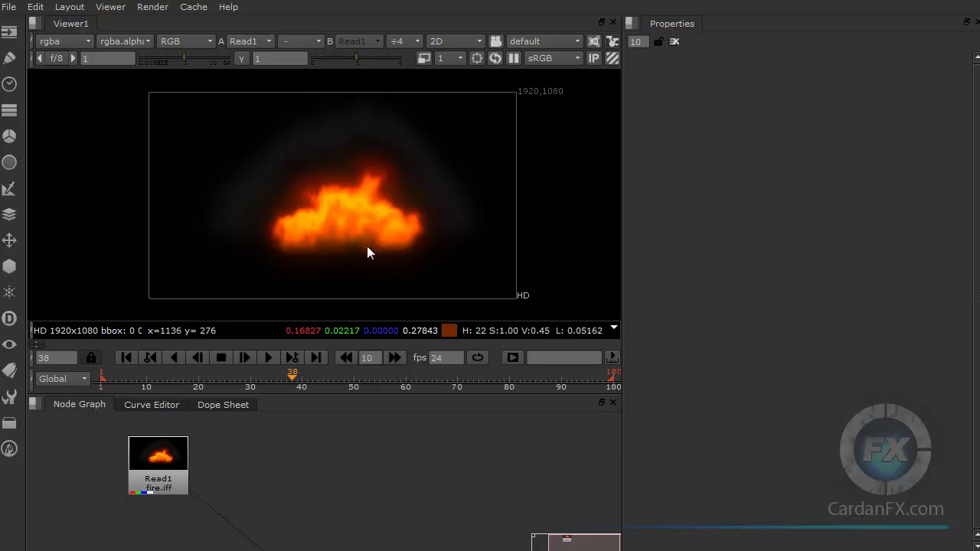
Turn off the overlay in the viewer.
right_click(216, 154)
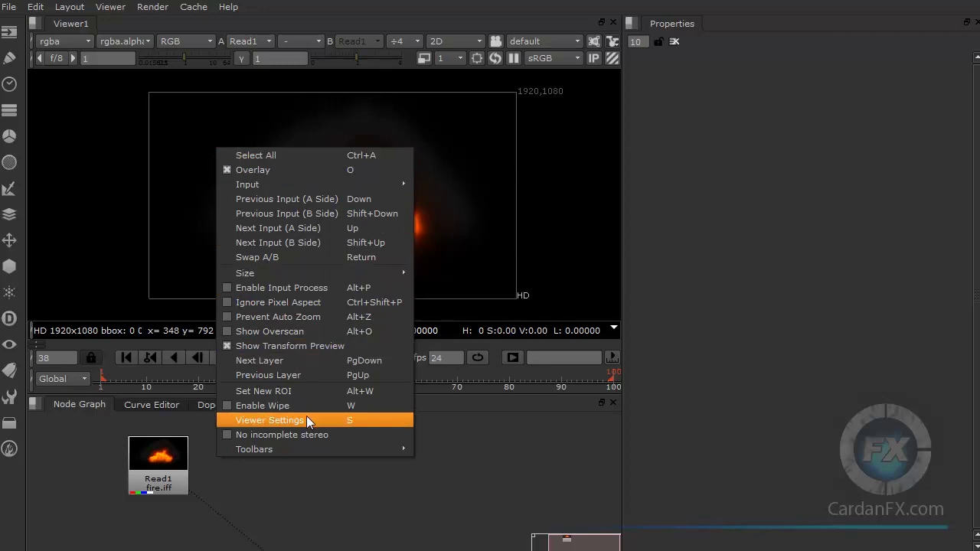
click(301, 169)
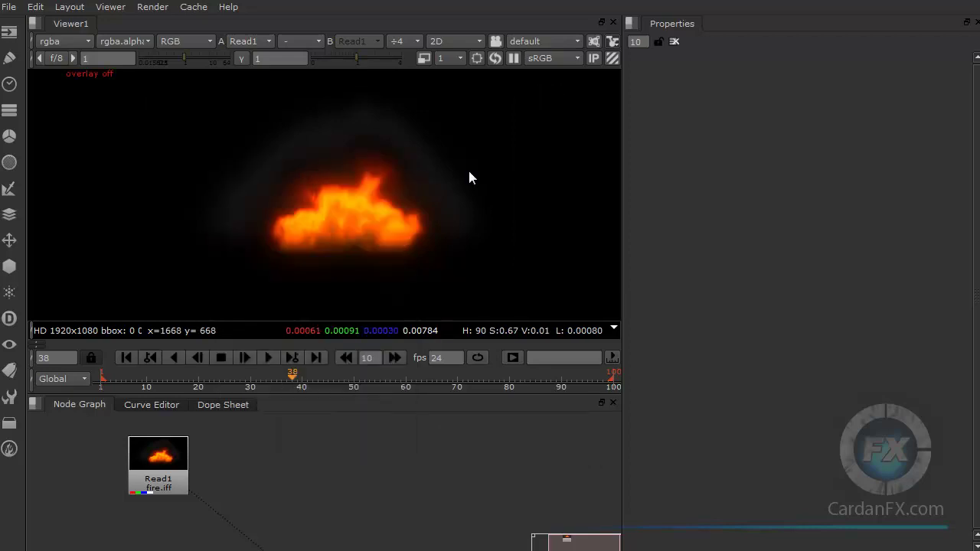
Examine the context commands offered in the properties area, the node graph and the viewer, including the File and Size options.
right_click(676, 107)
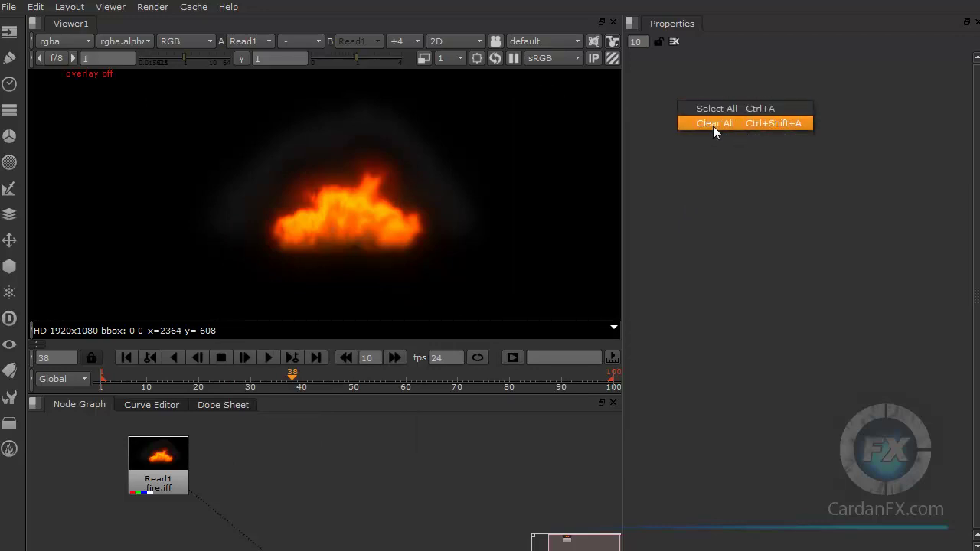
right_click(265, 445)
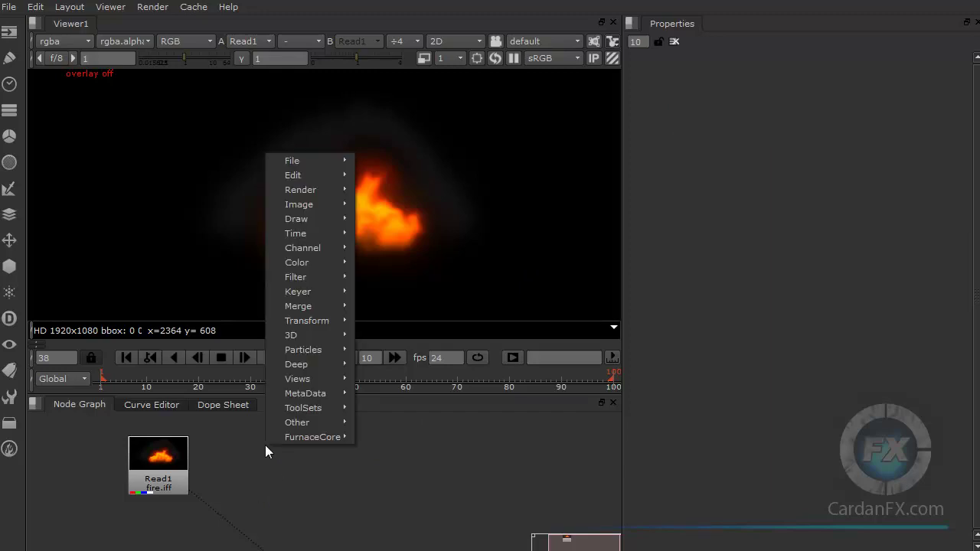
mouse_move(295, 157)
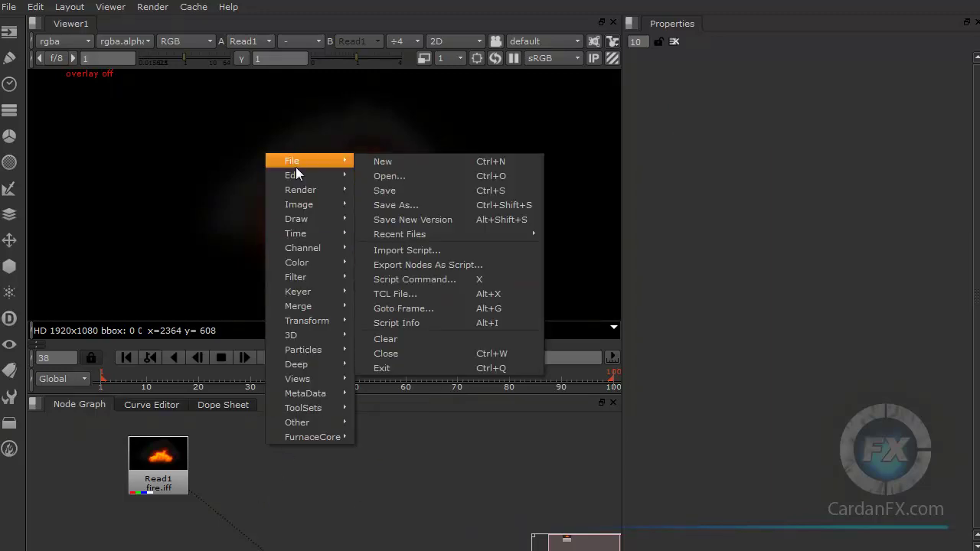
click(356, 377)
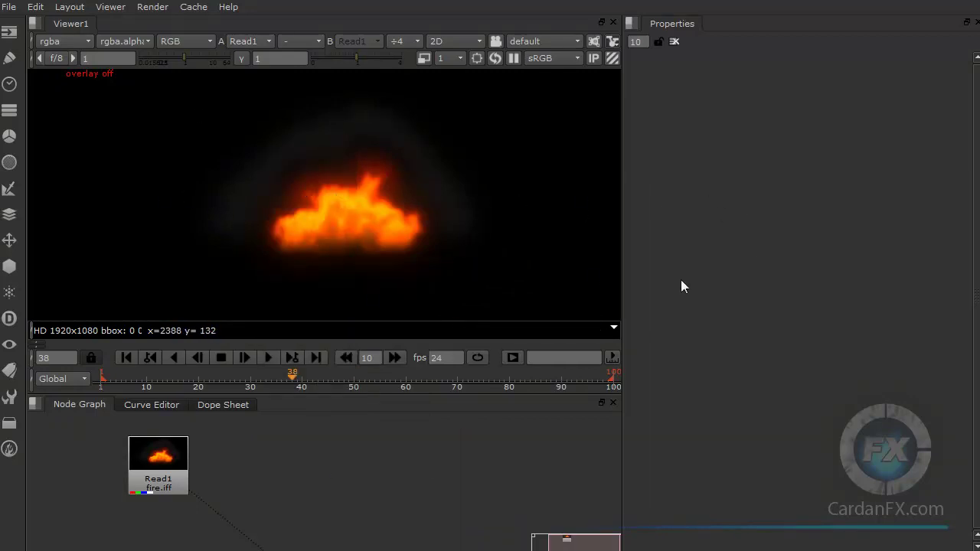
right_click(722, 223)
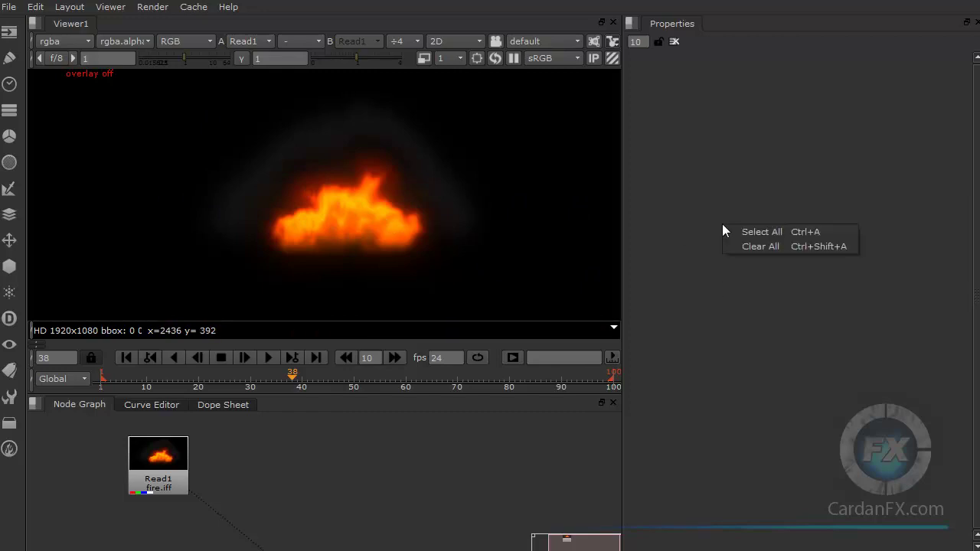
right_click(483, 468)
right_click(405, 243)
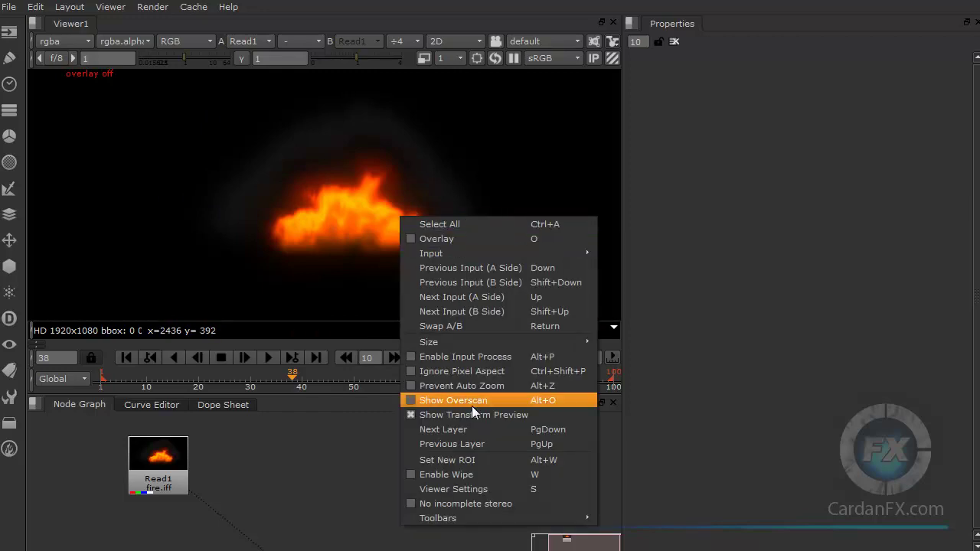
mouse_move(461, 521)
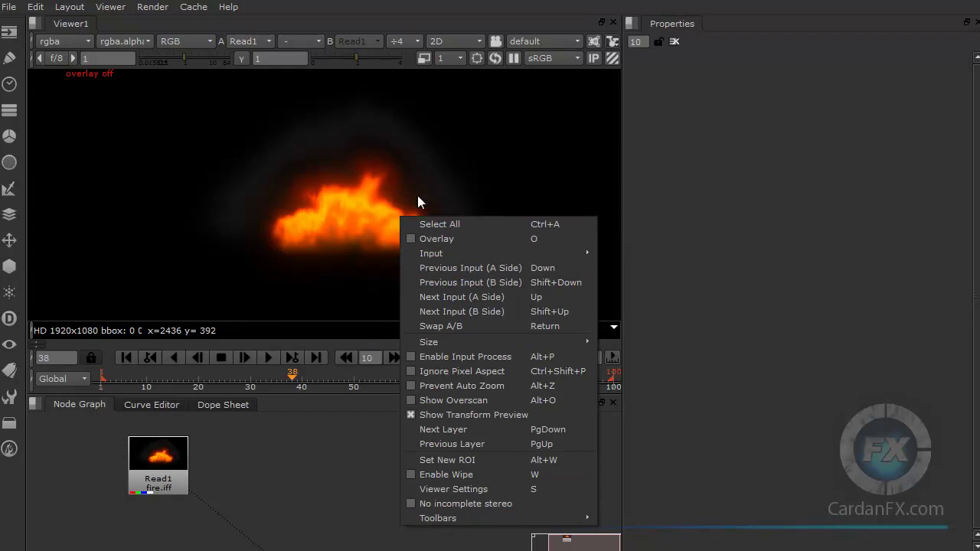
mouse_move(405, 250)
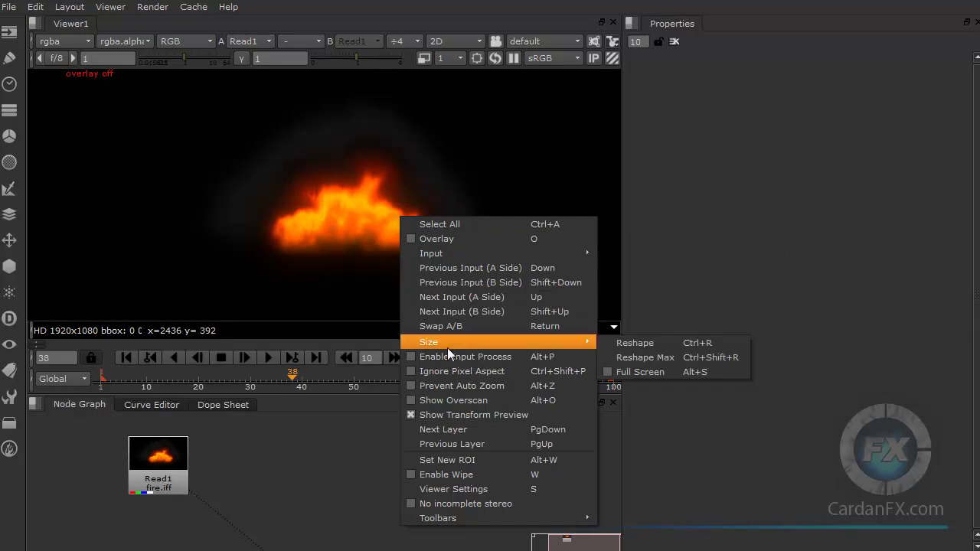
right_click(726, 151)
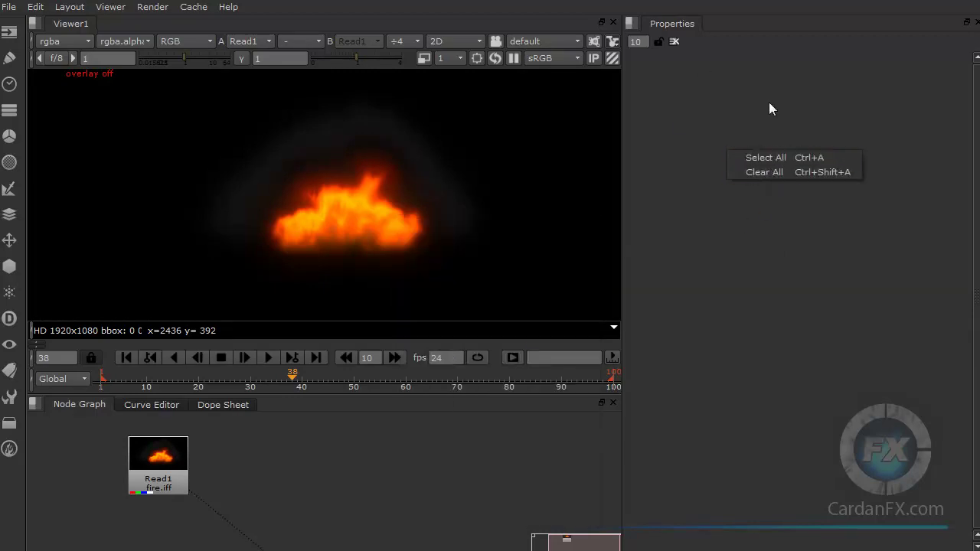
right_click(259, 467)
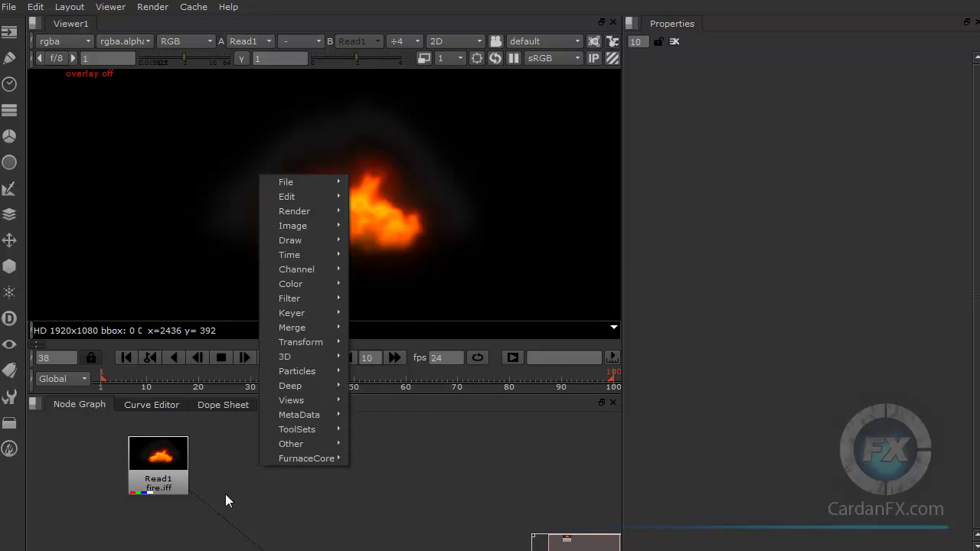
click(325, 514)
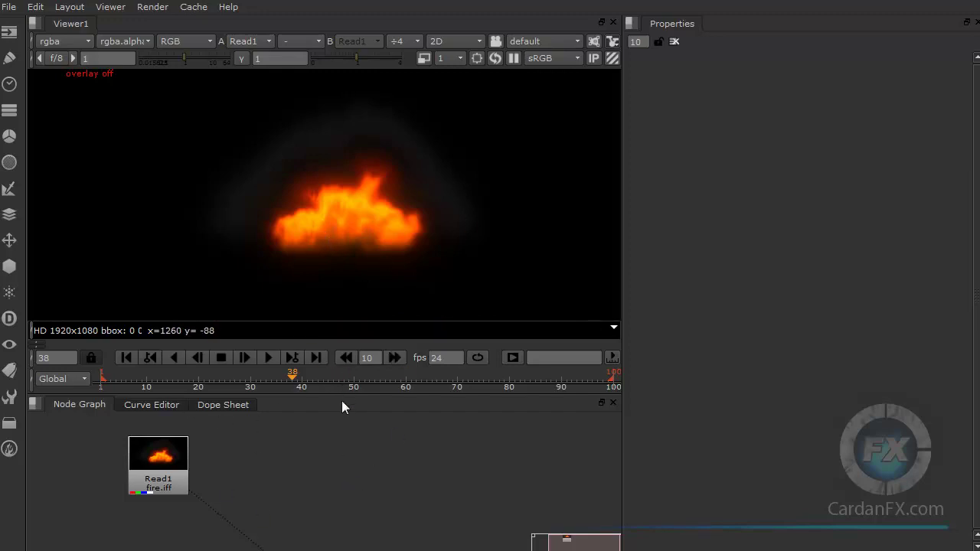
Enlarge the node graph area and arrange the nodes so that Read1 sits directly above Viewer1.
drag(339, 394, 356, 278)
click(298, 463)
drag(298, 463, 276, 471)
drag(161, 355, 281, 359)
Disconnect the Viewer1 input from the Read1 node.
drag(274, 457, 264, 429)
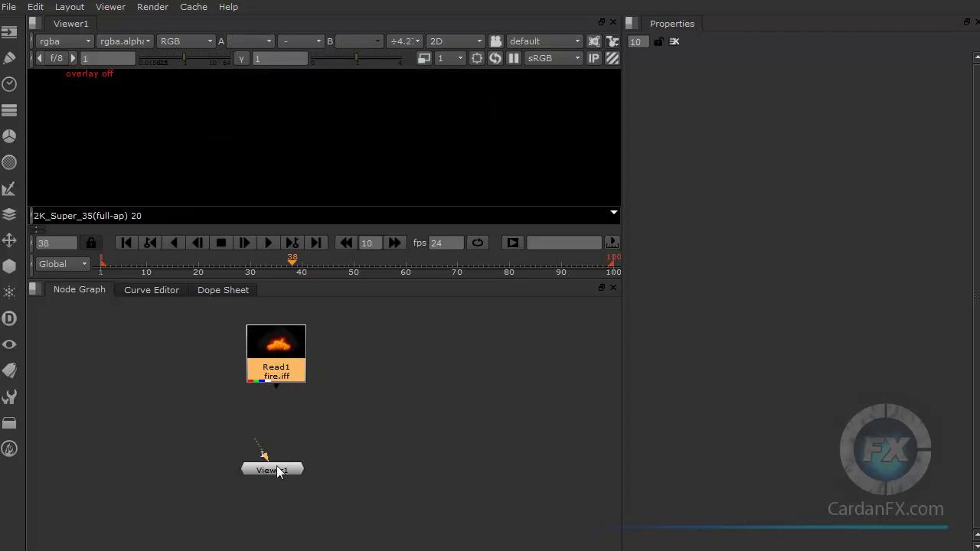
Move the Viewer1 node farther down so it sits well below Read1.
drag(280, 468, 279, 495)
click(288, 366)
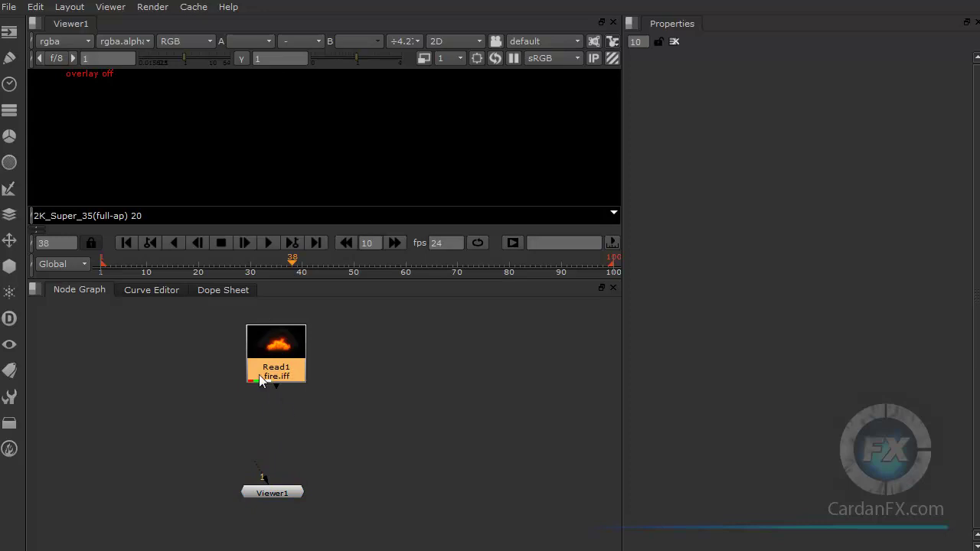
click(275, 497)
click(278, 369)
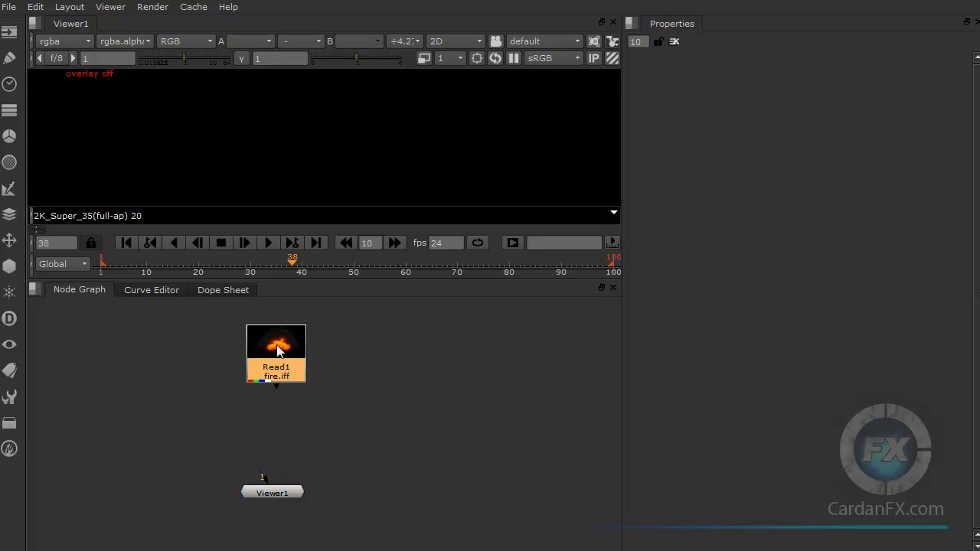
click(283, 494)
drag(268, 493, 272, 490)
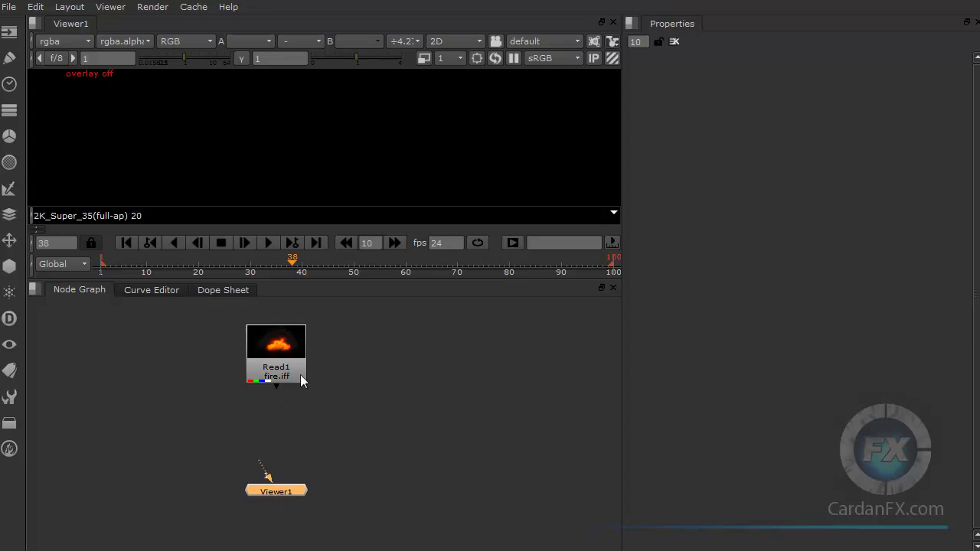
Add a Cylinder geometry node and place it to the right of Read1.
click(10, 268)
mouse_move(81, 290)
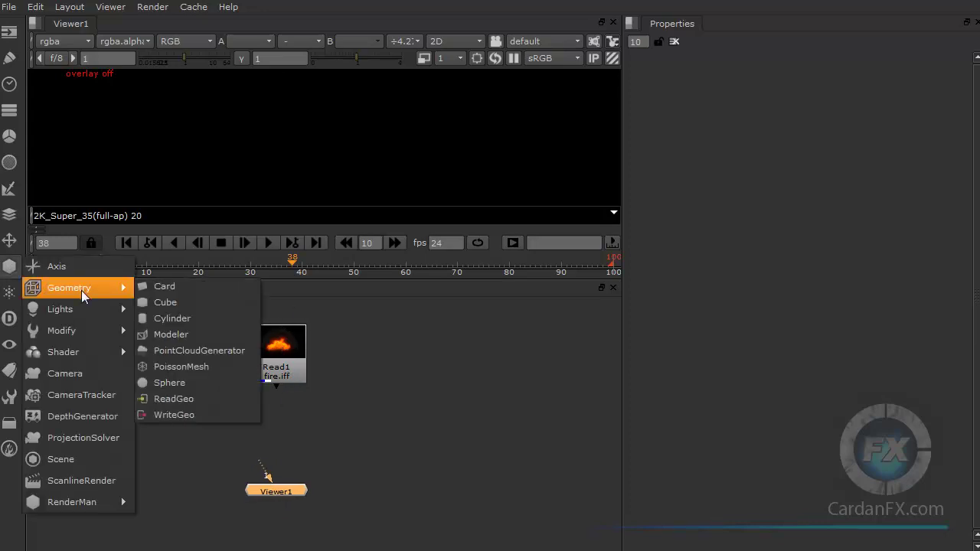
click(168, 319)
drag(261, 469, 387, 362)
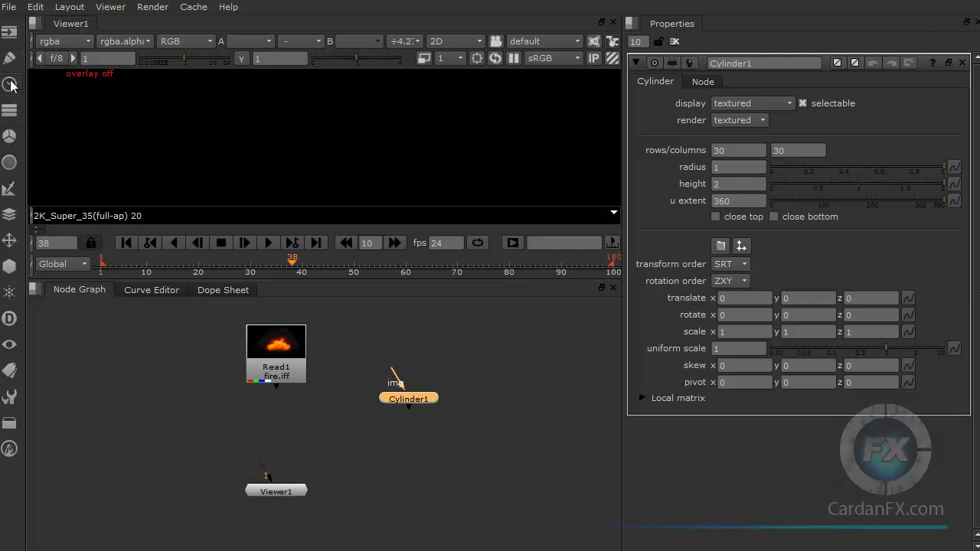
Add a Keyer node, place it to the left of Read1 and space the three upper nodes apart.
click(10, 192)
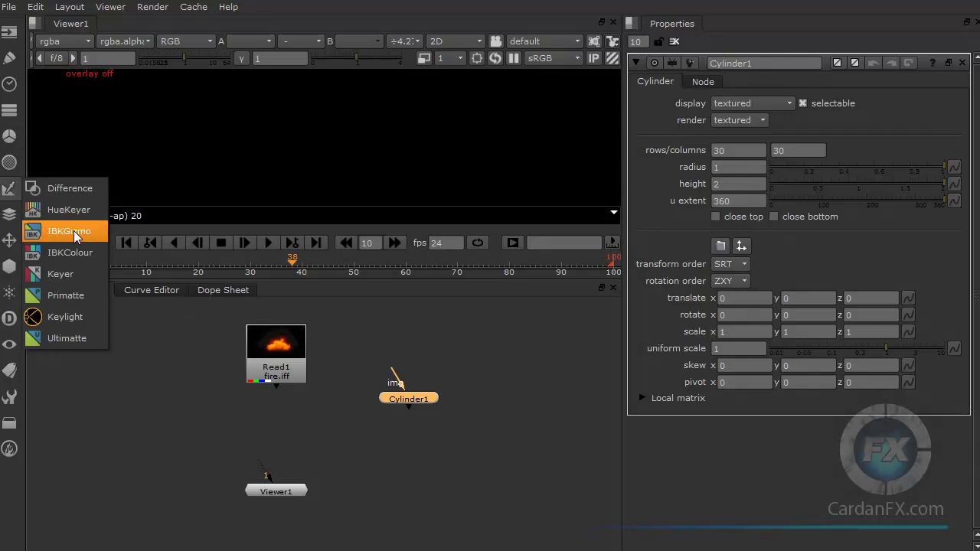
click(71, 273)
drag(412, 424, 184, 378)
click(368, 427)
drag(277, 360, 297, 358)
drag(405, 397, 422, 400)
drag(183, 379, 176, 385)
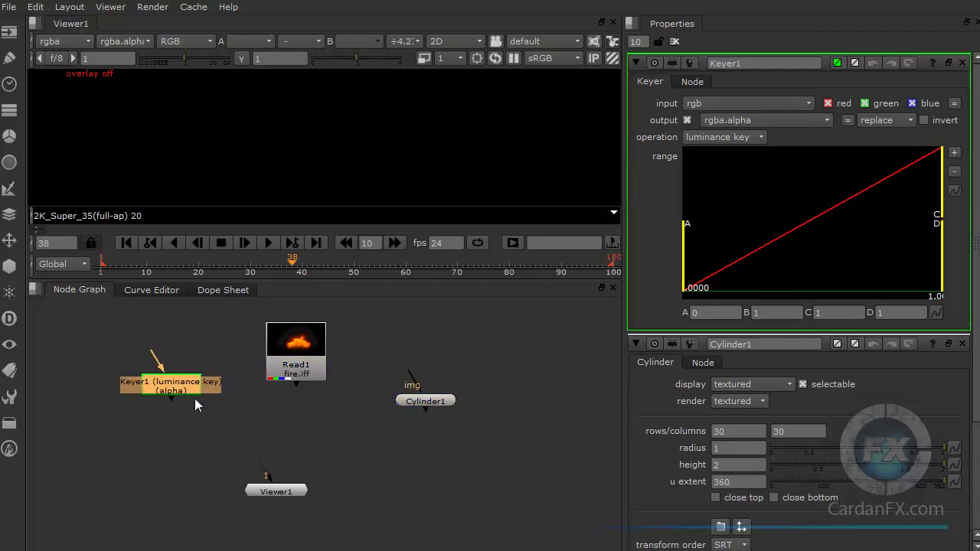
Shift Keyer1 and Cylinder1 lower on either side of Read1, nudging Read1 between them.
drag(281, 351, 285, 350)
drag(429, 403, 397, 413)
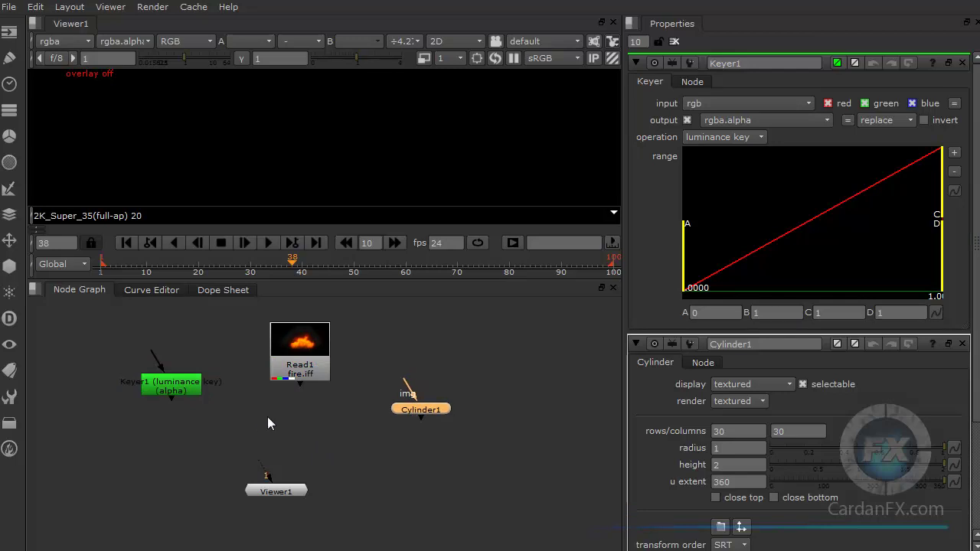
drag(166, 389, 151, 416)
drag(317, 371, 307, 370)
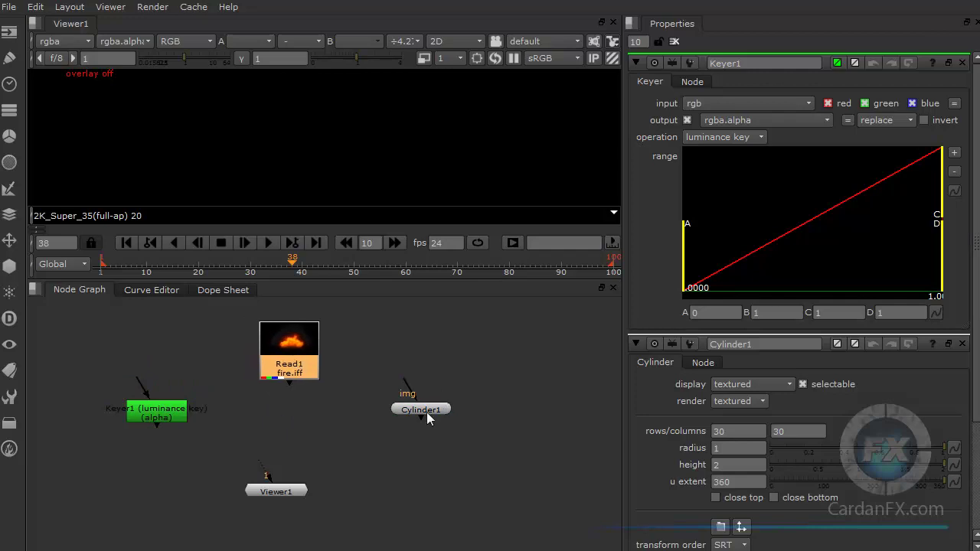
click(425, 412)
click(149, 413)
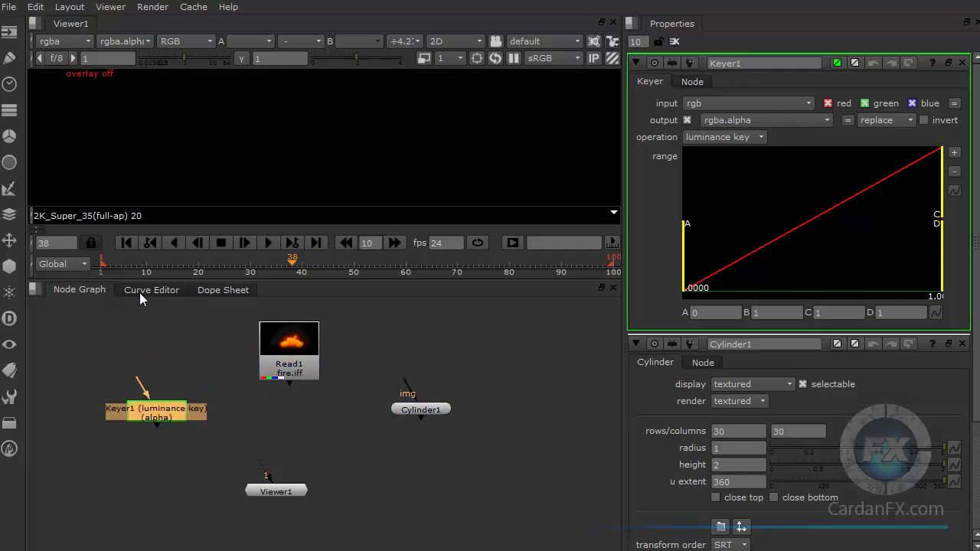
Examine the nodes offered in the Filter, Transform, Particles, Time and Draw categories.
click(10, 162)
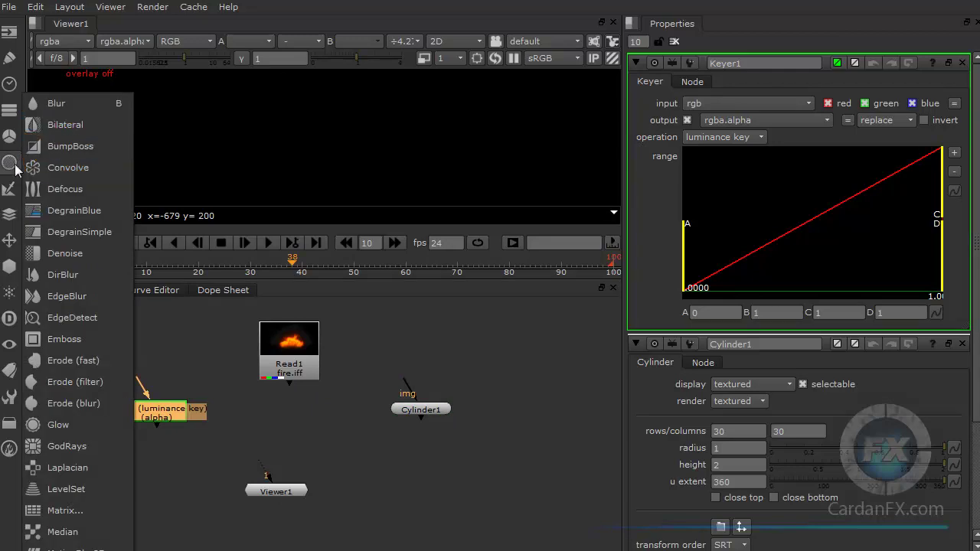
click(166, 366)
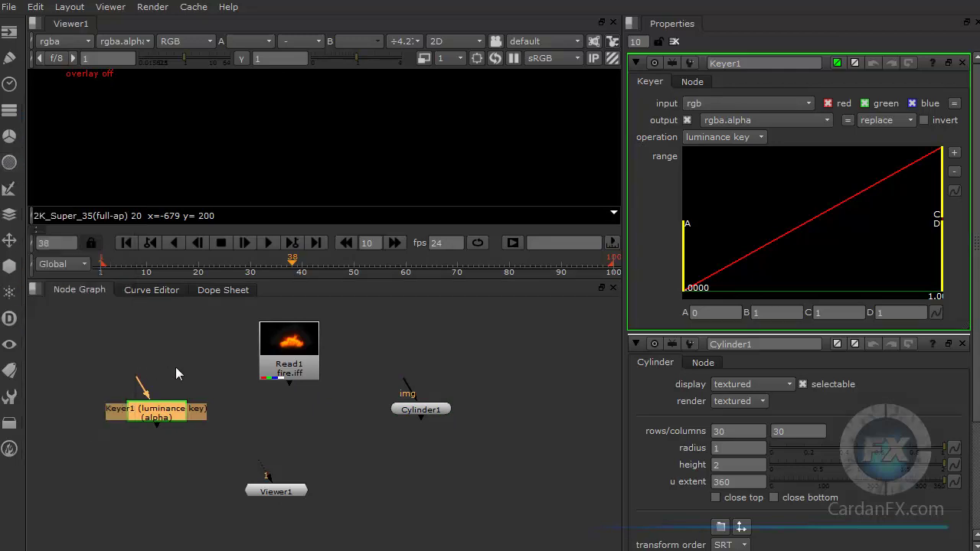
click(166, 366)
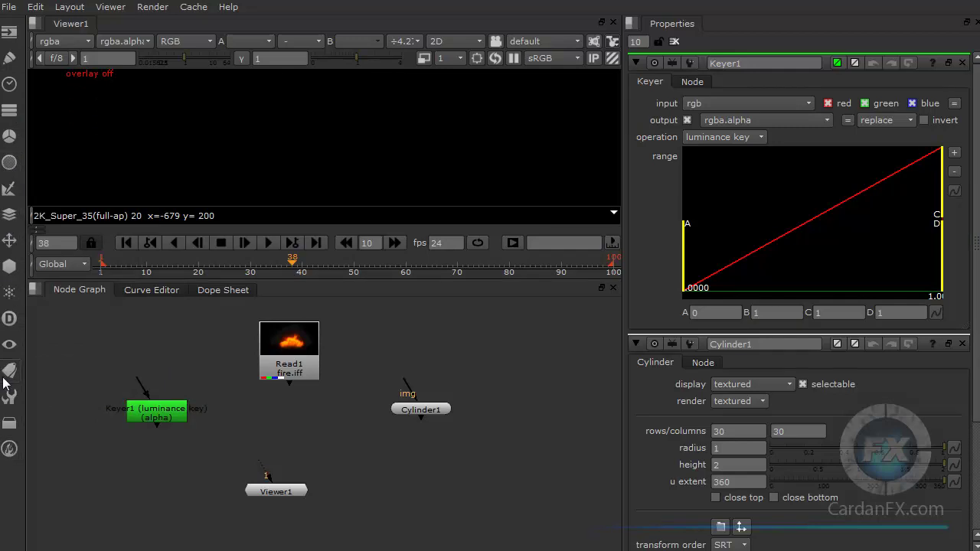
click(7, 242)
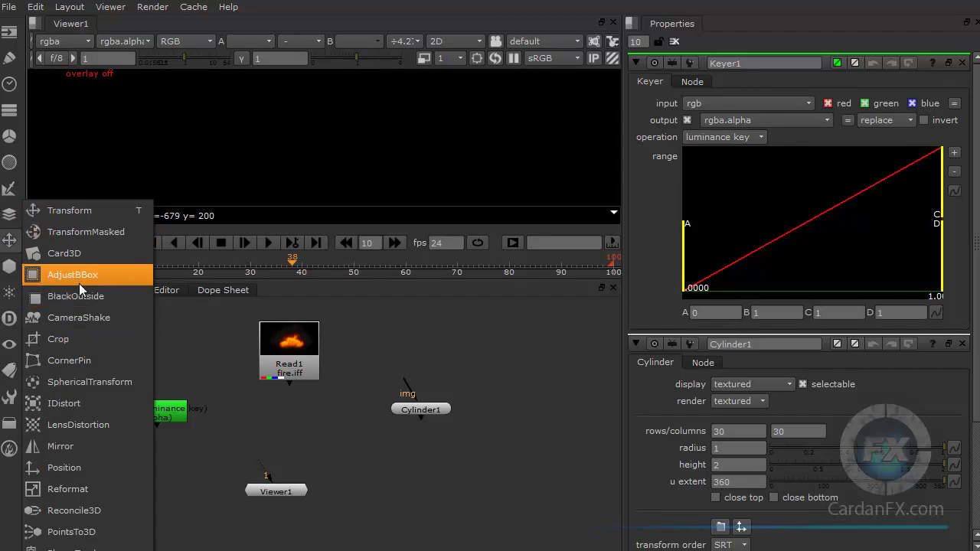
click(180, 359)
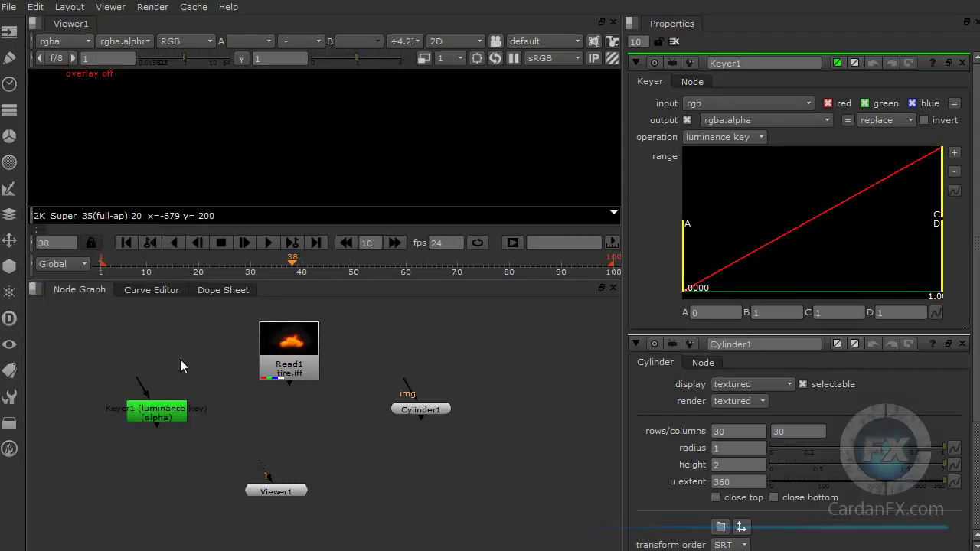
click(9, 292)
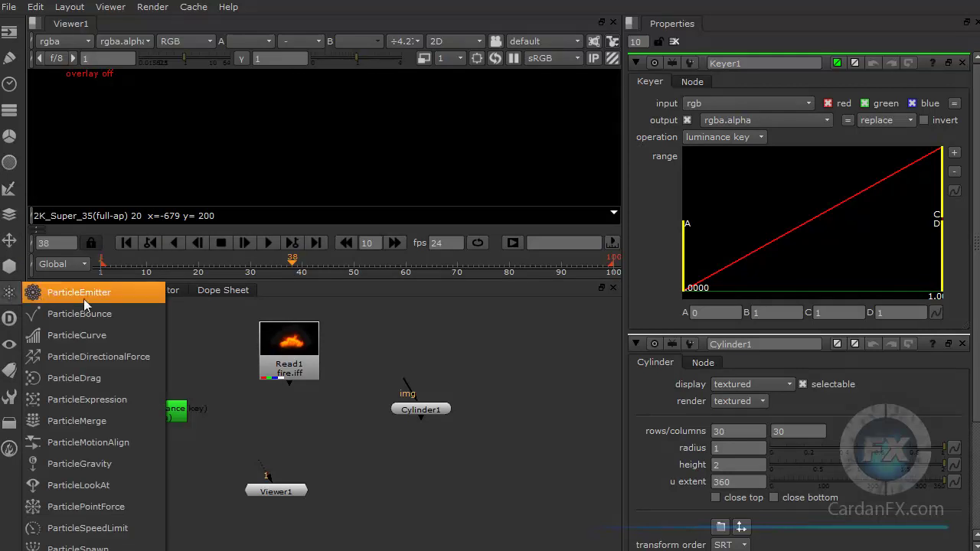
click(186, 330)
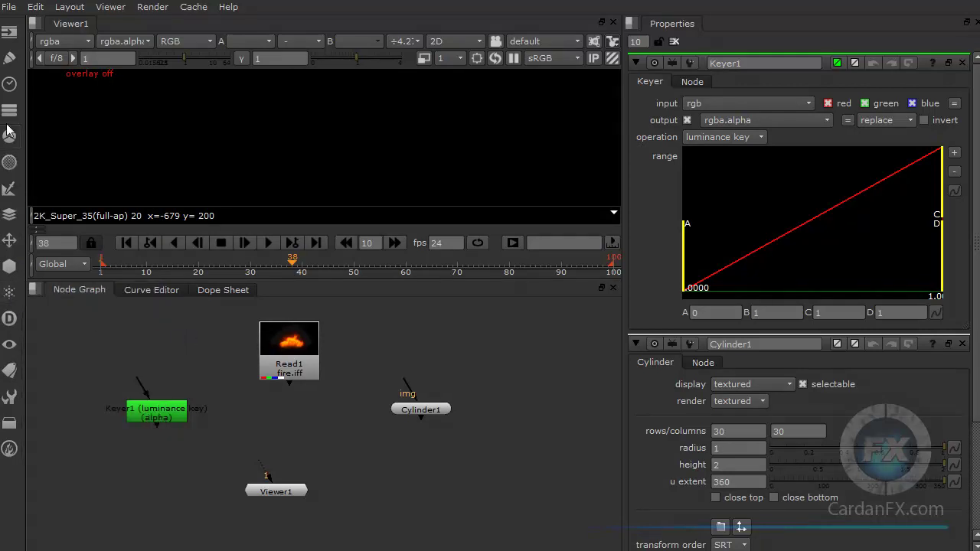
click(9, 84)
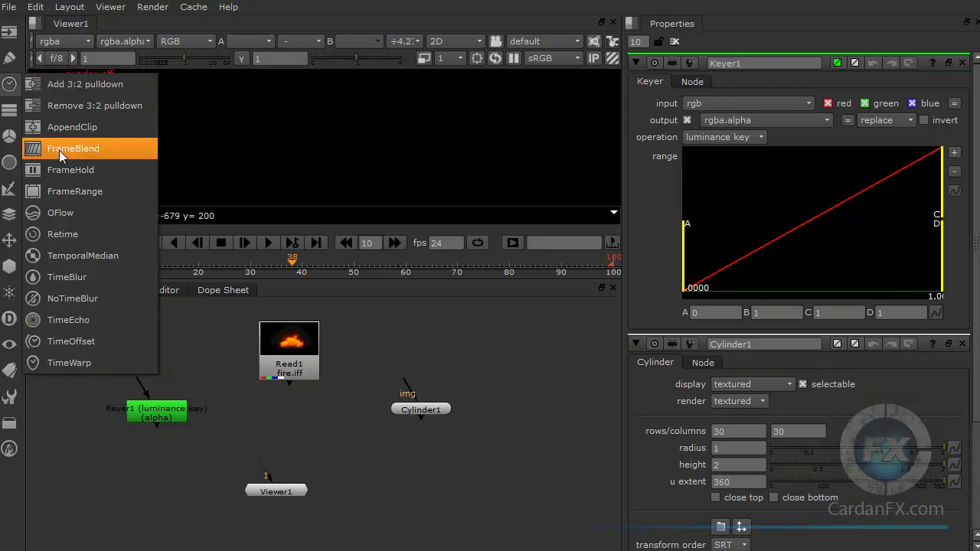
click(5, 87)
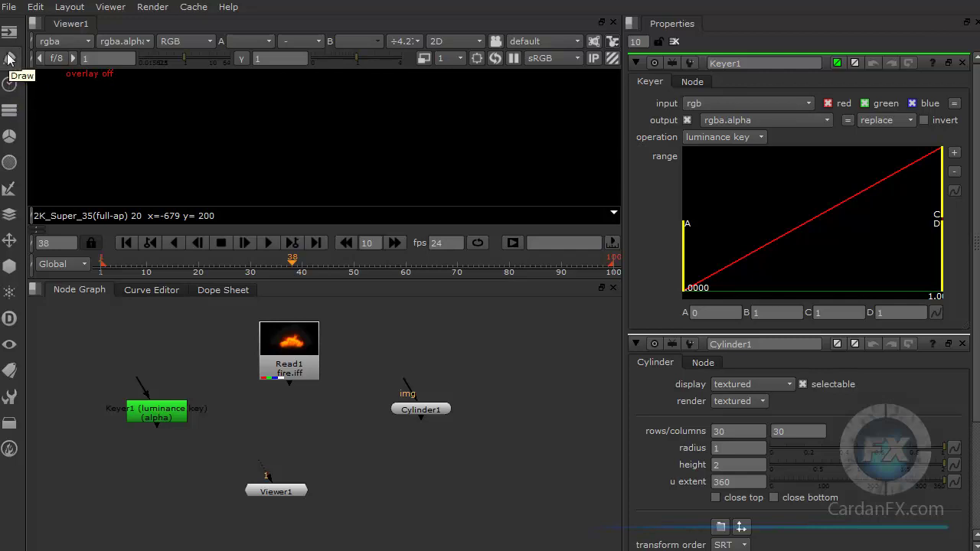
click(9, 61)
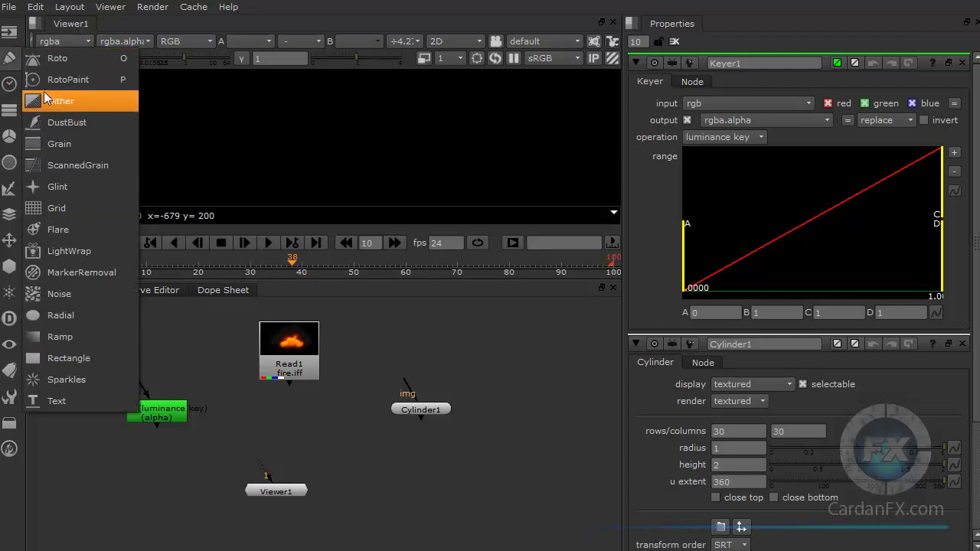
click(12, 60)
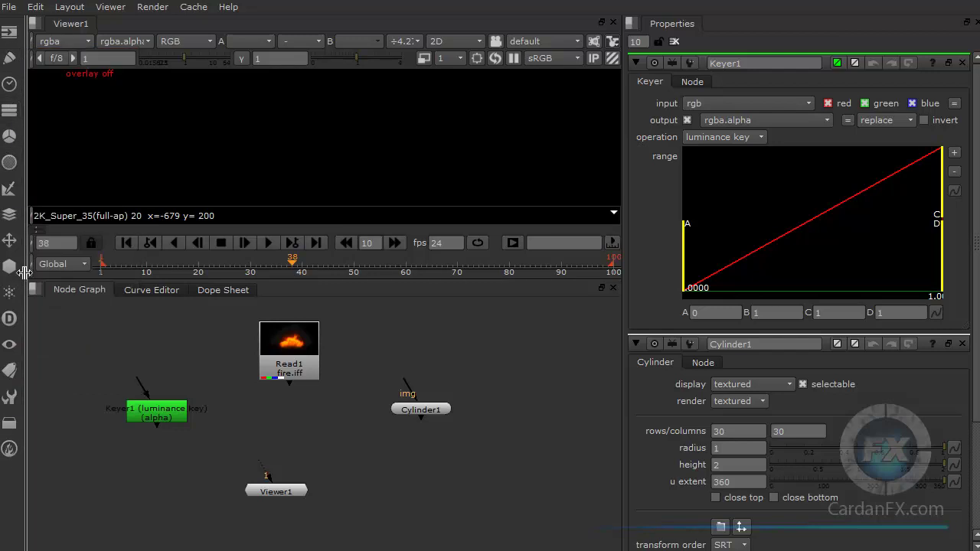
Rearrange the four nodes with Read1 above Viewer1 and with Keyer1 and Cylinder1 on opposite sides.
click(170, 417)
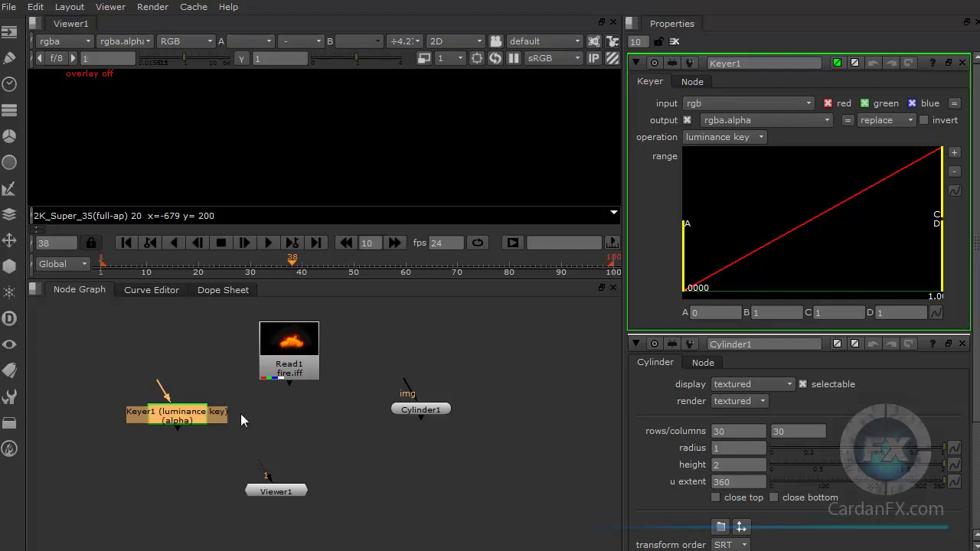
drag(413, 416, 411, 431)
drag(177, 415, 152, 413)
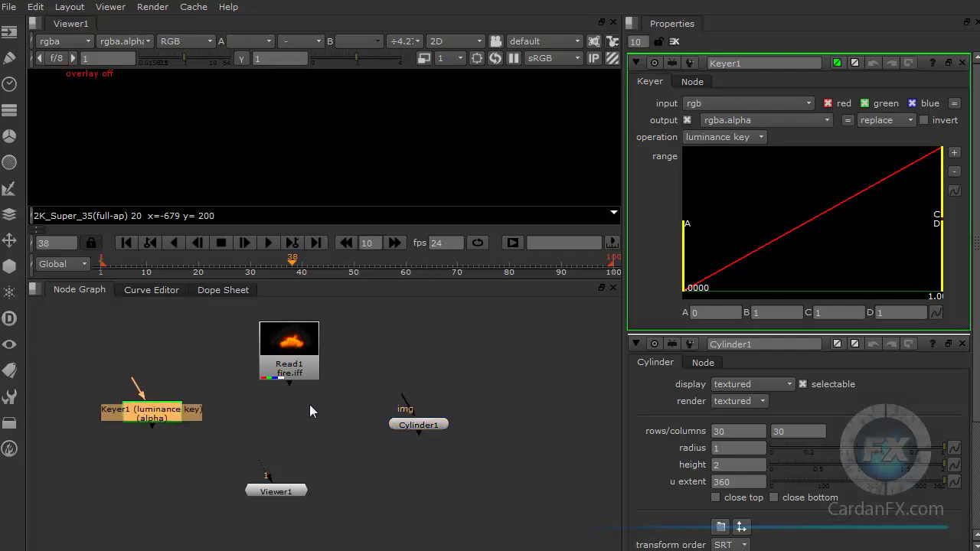
drag(276, 496, 307, 503)
drag(289, 352, 283, 344)
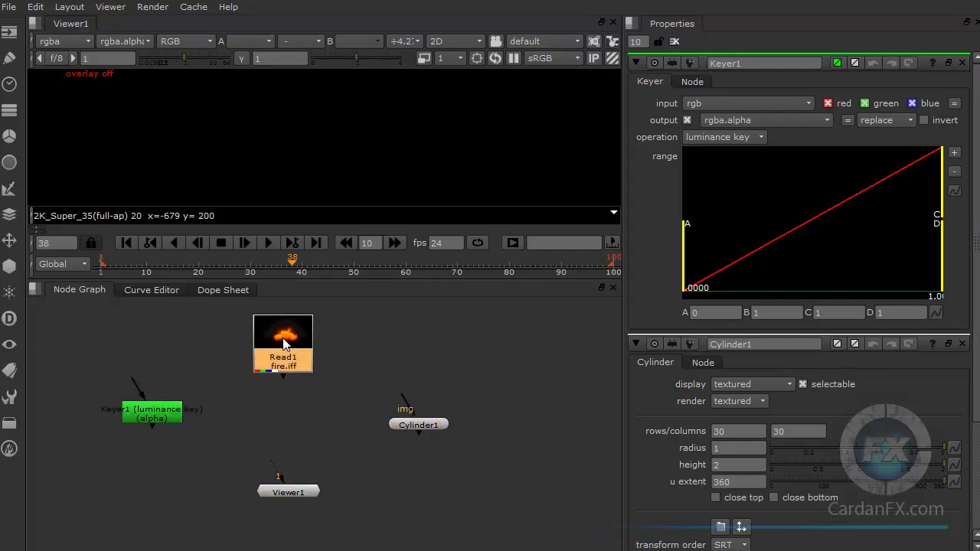
drag(411, 427, 387, 425)
Connect Cylinder1's img input to Keyer1, place the two side by side and move Read1 to their right.
drag(149, 415, 418, 398)
drag(153, 411, 107, 400)
drag(421, 407, 239, 409)
drag(284, 360, 385, 388)
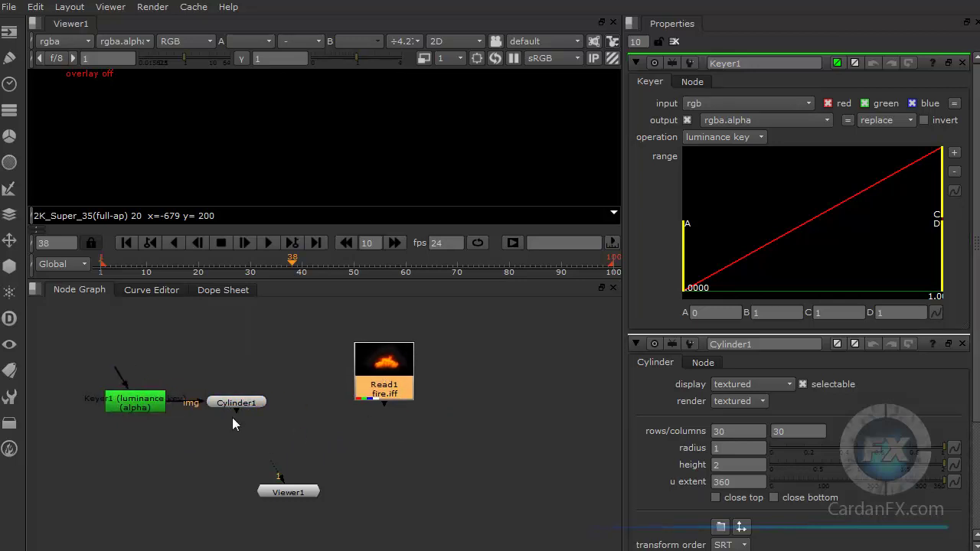
Move Cylinder1 above Viewer1 near the top of the node graph and Read1 farther to the right.
drag(273, 430, 360, 377)
drag(245, 412, 359, 410)
drag(387, 379, 459, 387)
drag(249, 406, 322, 336)
drag(147, 412, 140, 418)
click(307, 337)
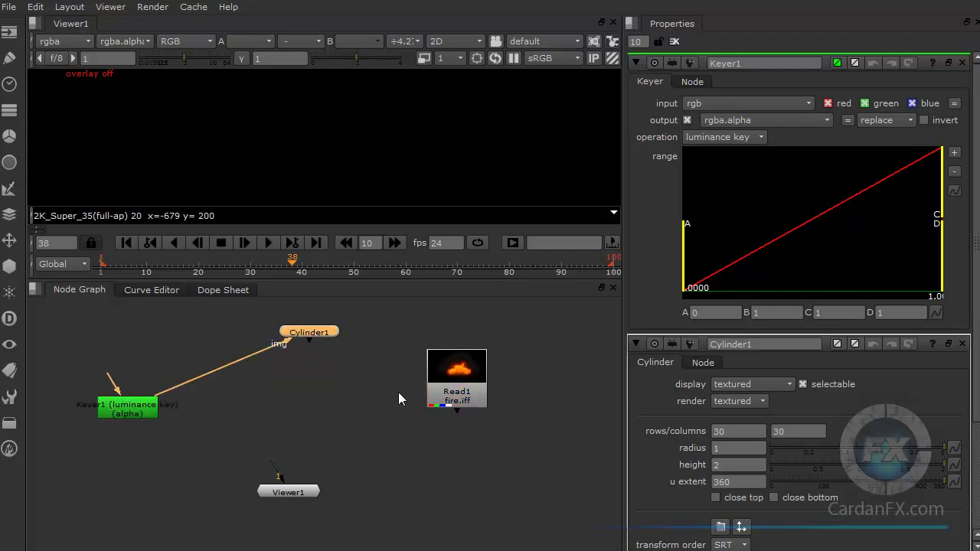
Connect Viewer1 to Cylinder1 and line up Cylinder1 directly above Viewer1, level with Keyer1.
drag(312, 343, 420, 353)
drag(446, 396, 305, 497)
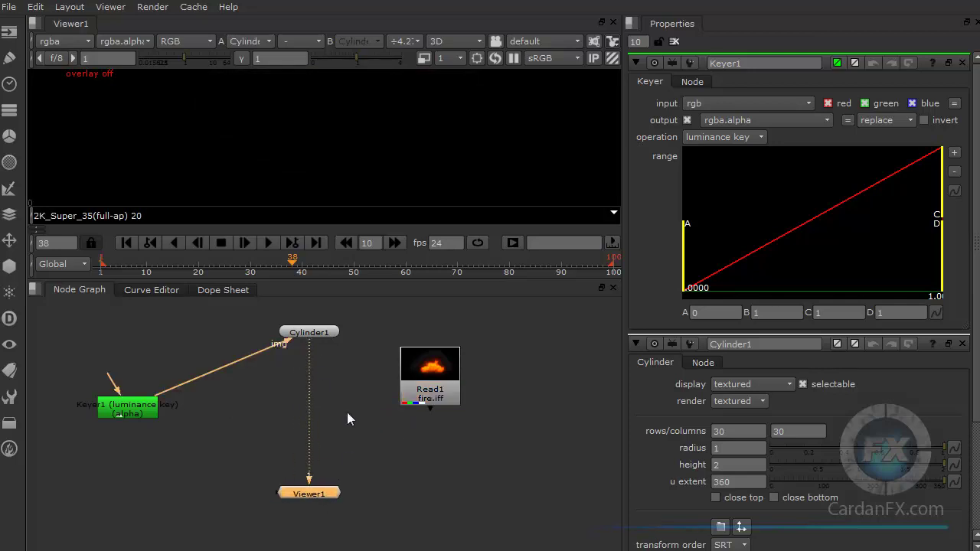
drag(312, 335, 312, 411)
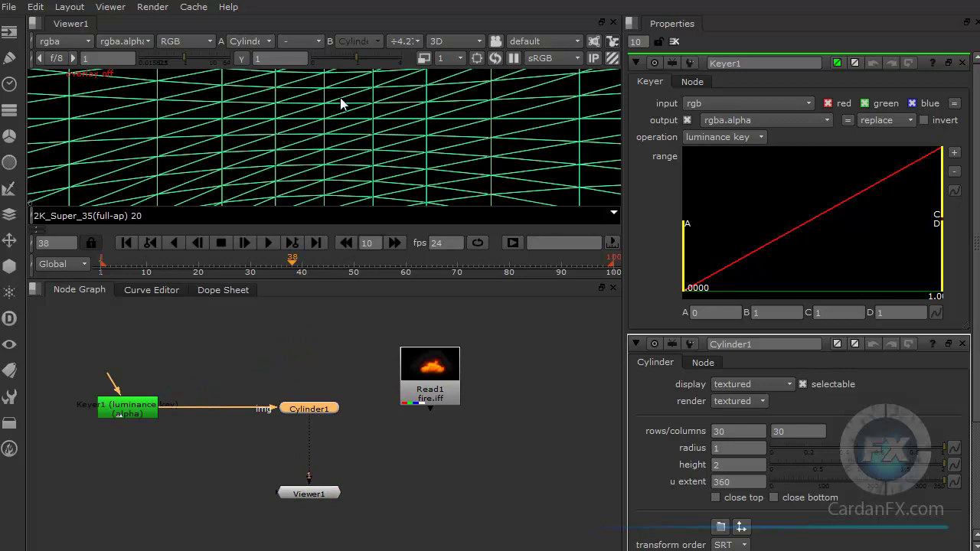
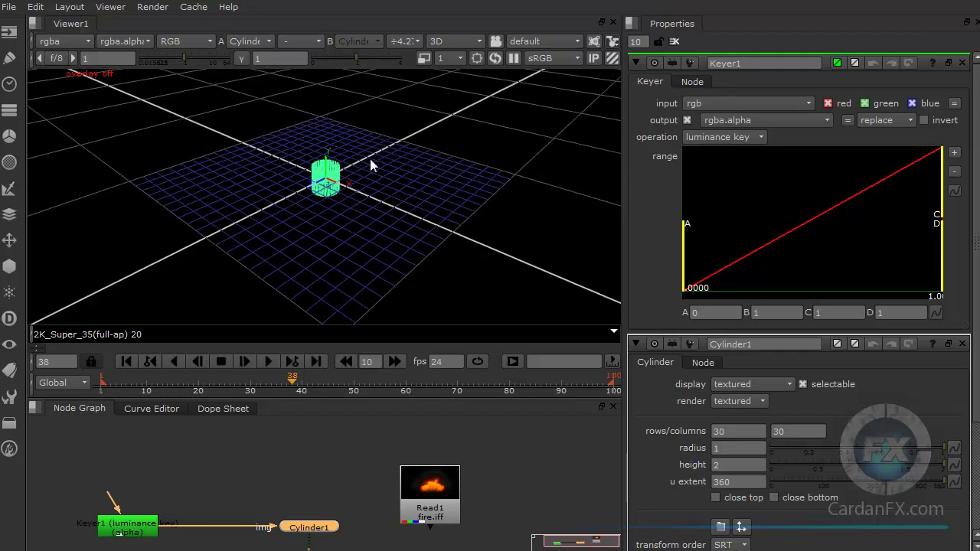
Switch the viewer from 3D to 2D and back to the 3D view.
click(438, 44)
click(474, 58)
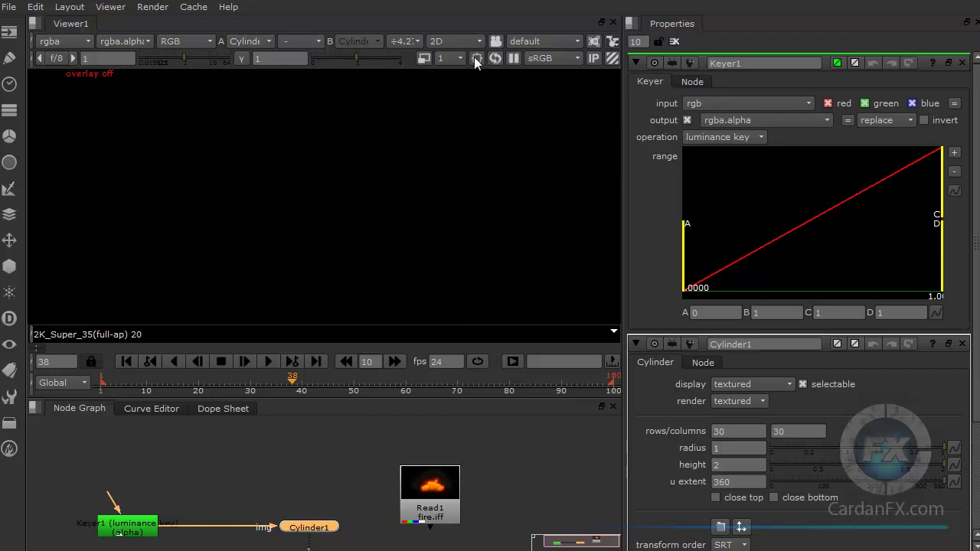
click(471, 41)
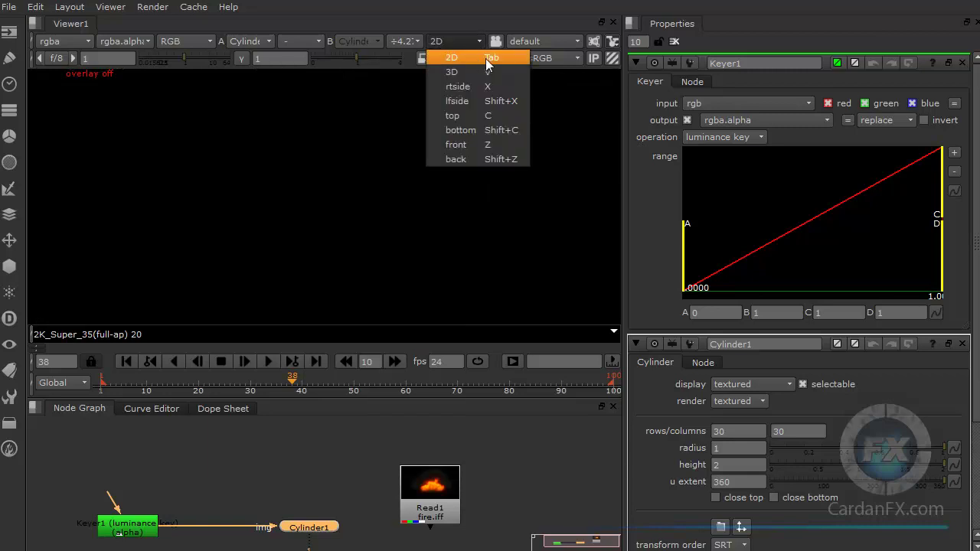
click(486, 58)
click(456, 41)
click(458, 74)
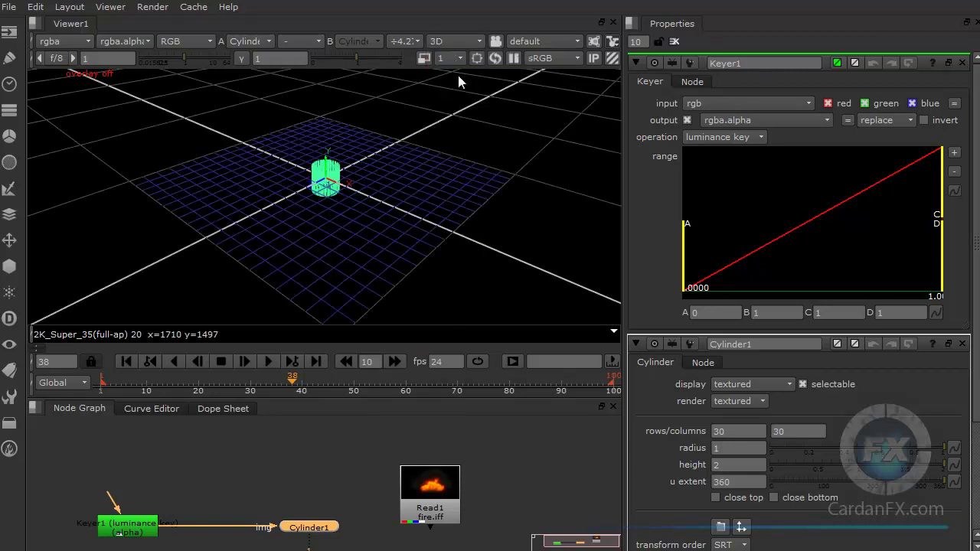
Examine the cylinder in the 3D view from different angles and at a closer zoom.
middle_drag(314, 490, 316, 430)
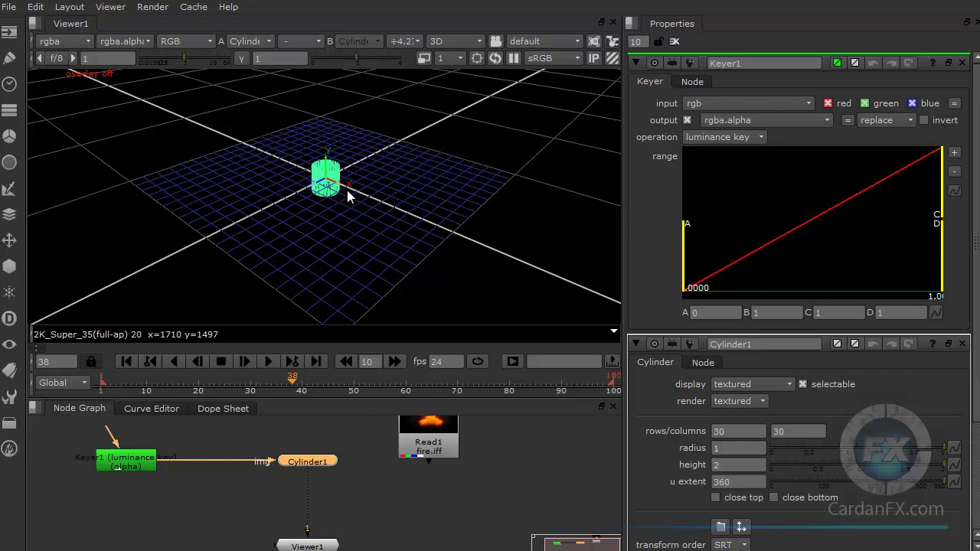
ctrl+drag(378, 174, 349, 215)
ctrl+drag(356, 174, 317, 218)
scroll(314, 220, down, 5)
scroll(308, 217, up, 5)
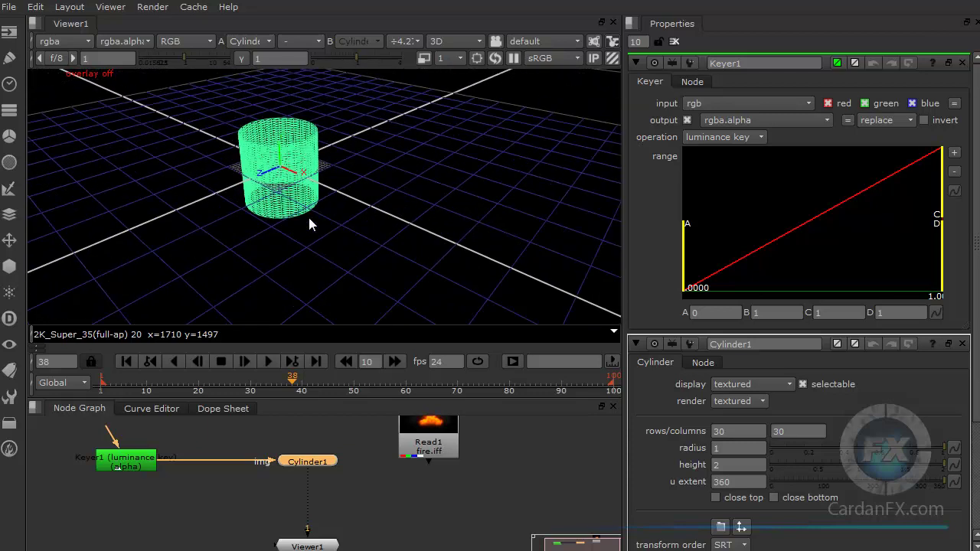
ctrl+drag(335, 178, 363, 145)
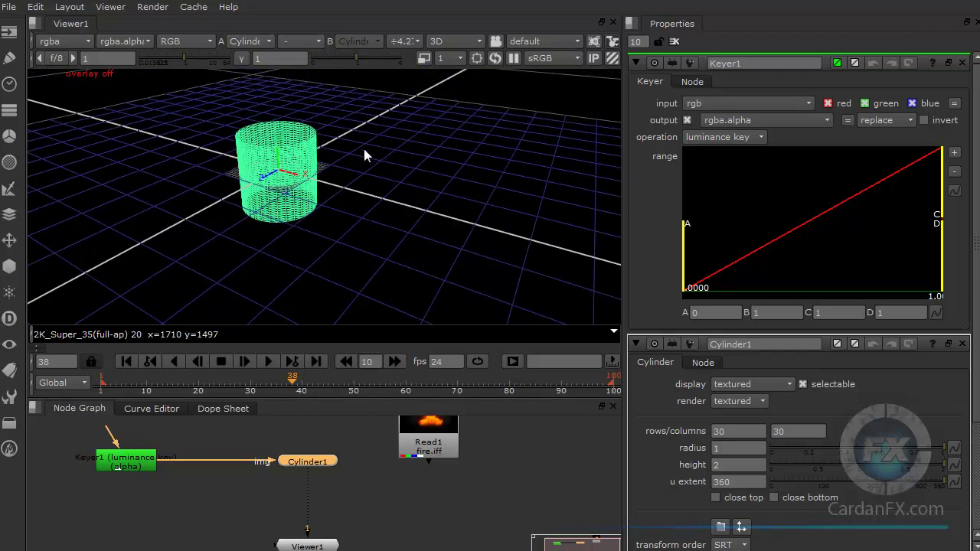
Switch the viewer to 2D and disconnect Cylinder1's img input from Keyer1.
click(477, 38)
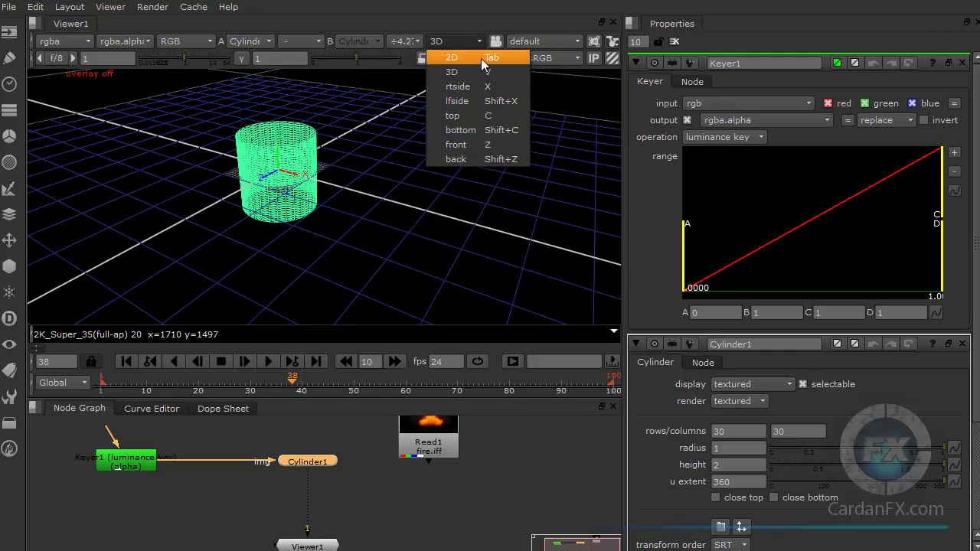
click(480, 58)
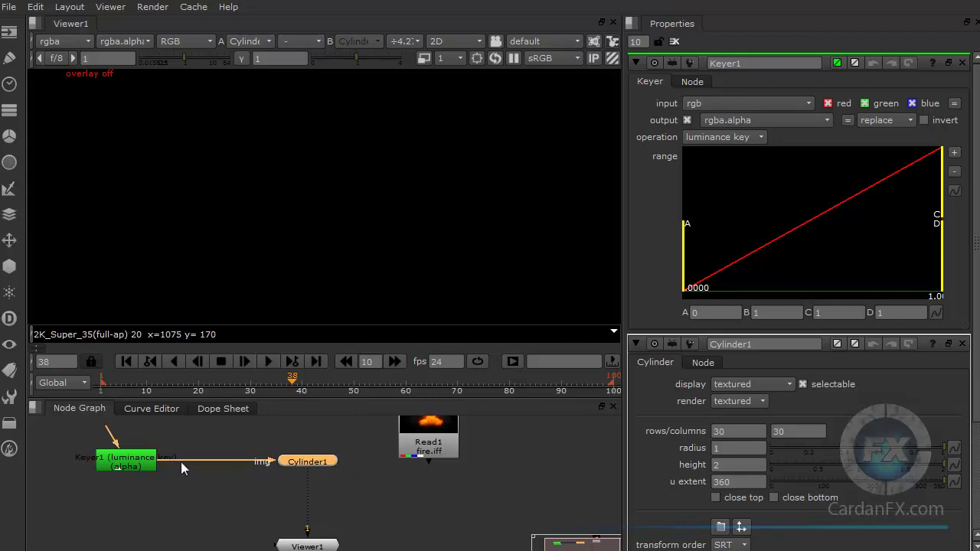
drag(267, 464, 337, 430)
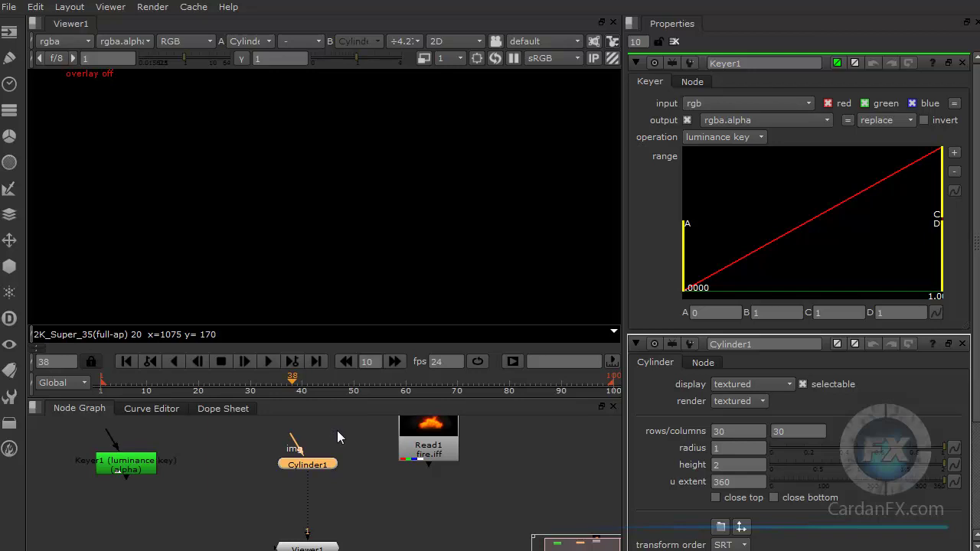
Connect Read1 to Keyer1, placing Keyer1 above Cylinder1 and Read1 well to the left of it.
drag(428, 469, 128, 480)
drag(433, 436, 126, 445)
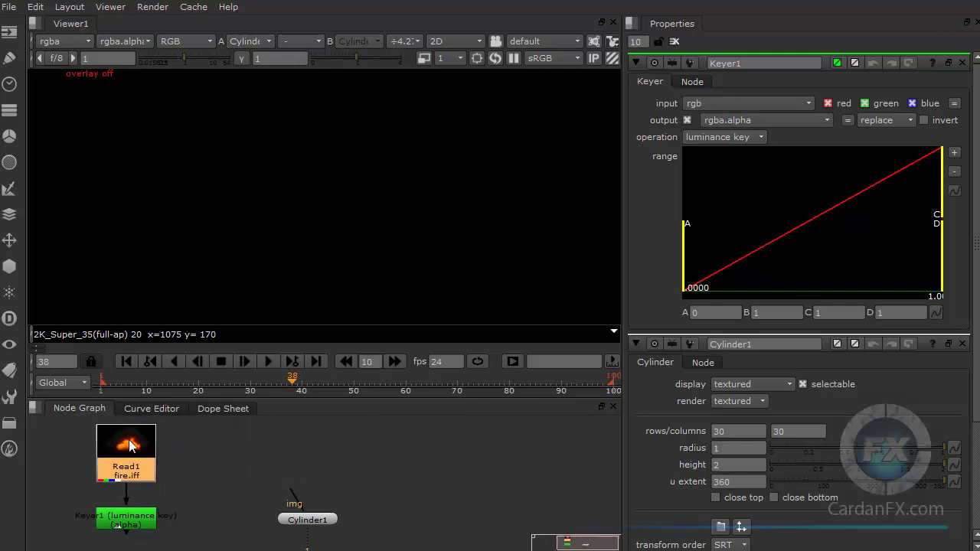
click(131, 525)
drag(130, 525, 322, 450)
drag(130, 459, 97, 459)
click(323, 459)
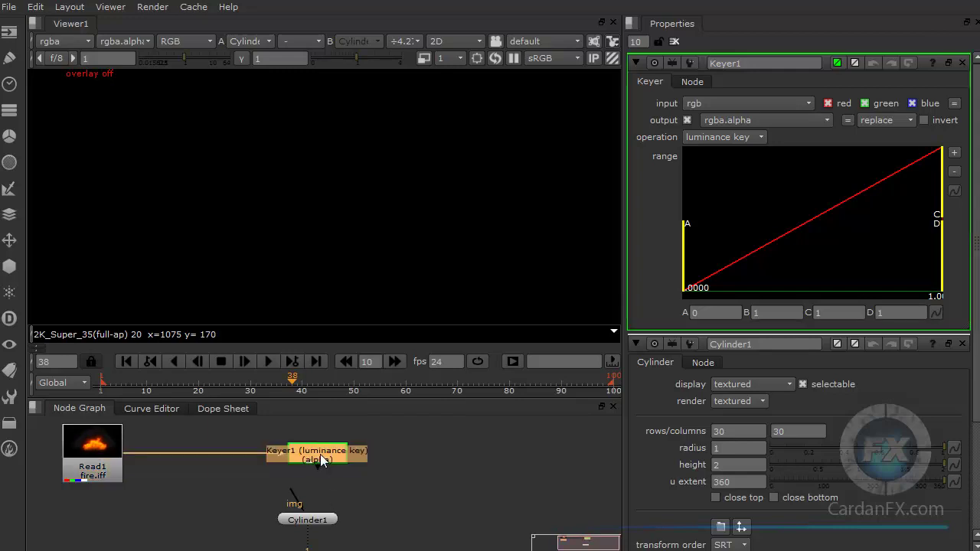
Connect Keyer1 to Cylinder1's img input and line up Cylinder1 and Viewer1 vertically beneath Keyer1.
middle_drag(353, 479, 370, 464)
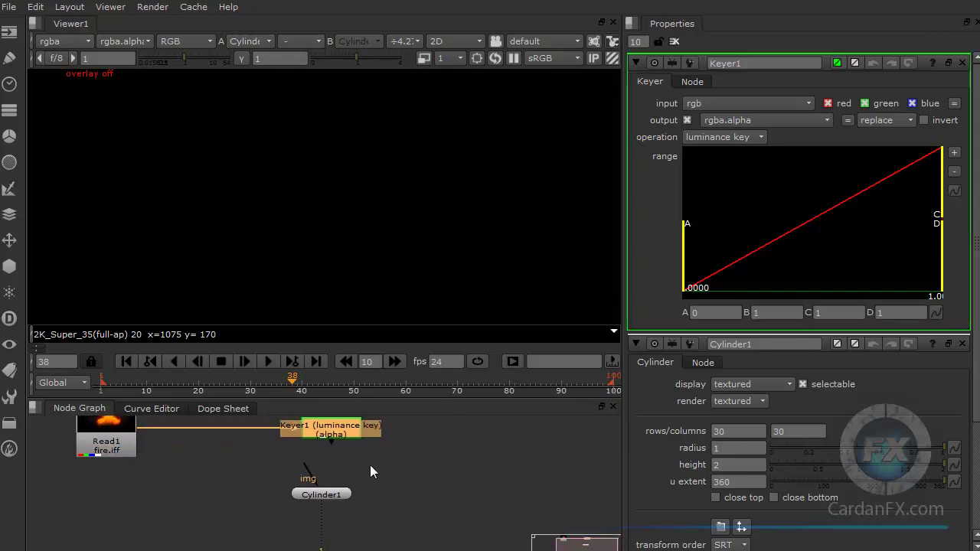
drag(331, 442, 331, 502)
click(331, 494)
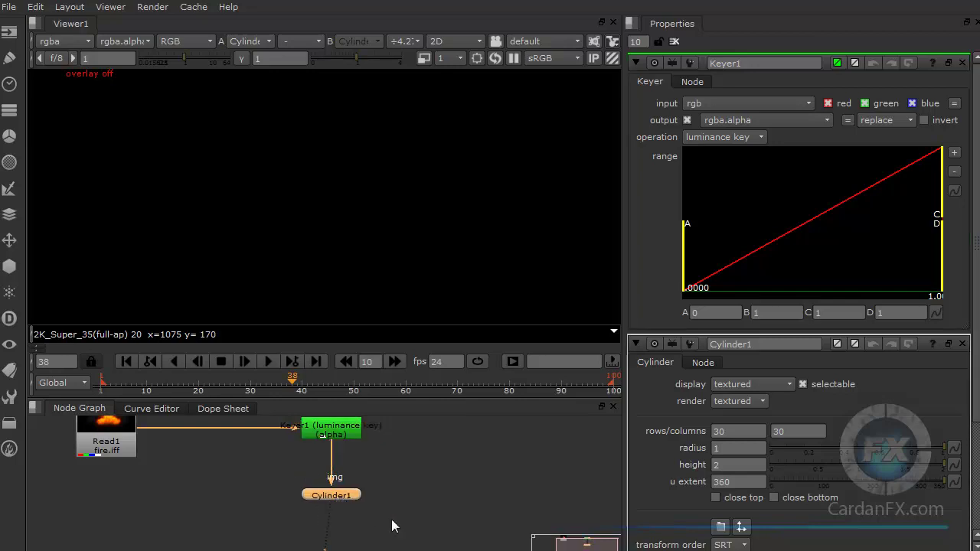
middle_drag(374, 536, 380, 480)
drag(318, 523, 326, 523)
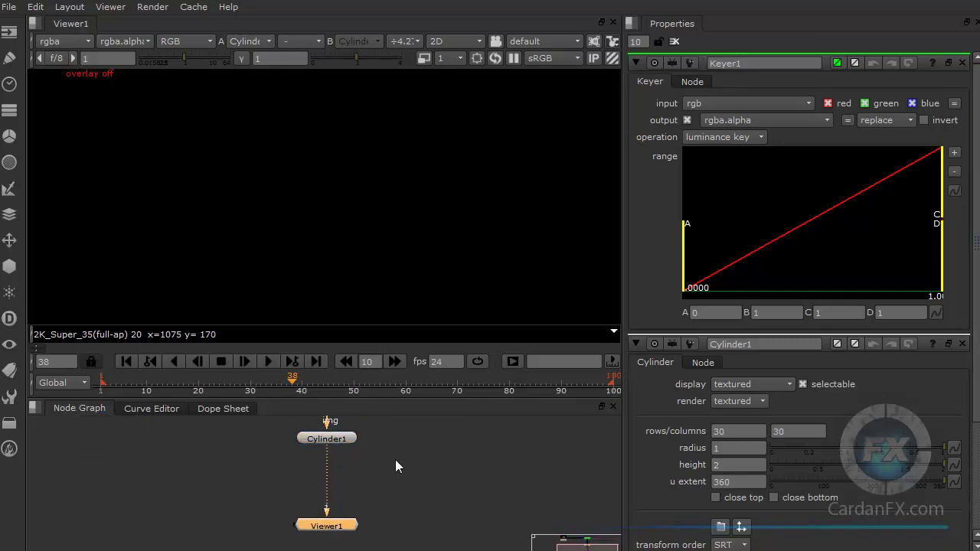
Delete the Cylinder1 and Keyer1 nodes from the node graph, leaving Read1 feeding Viewer1.
middle_drag(395, 460, 401, 502)
scroll(399, 496, down, 2)
click(320, 470)
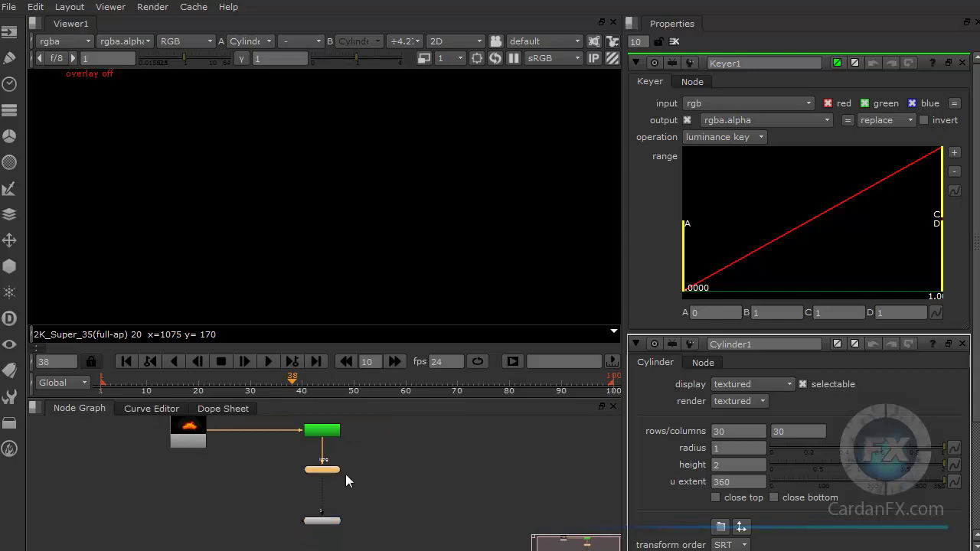
key(Delete)
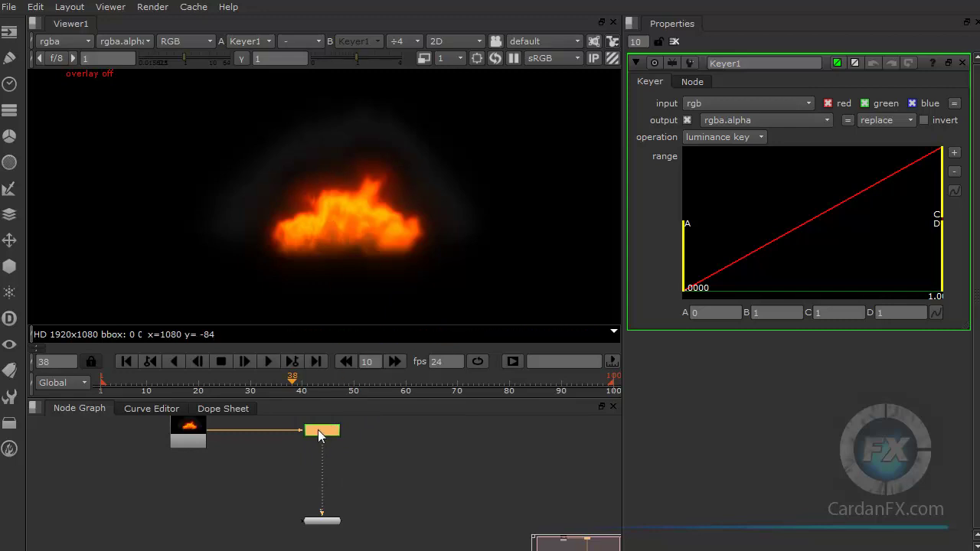
drag(700, 296, 621, 301)
scroll(313, 435, up, 5)
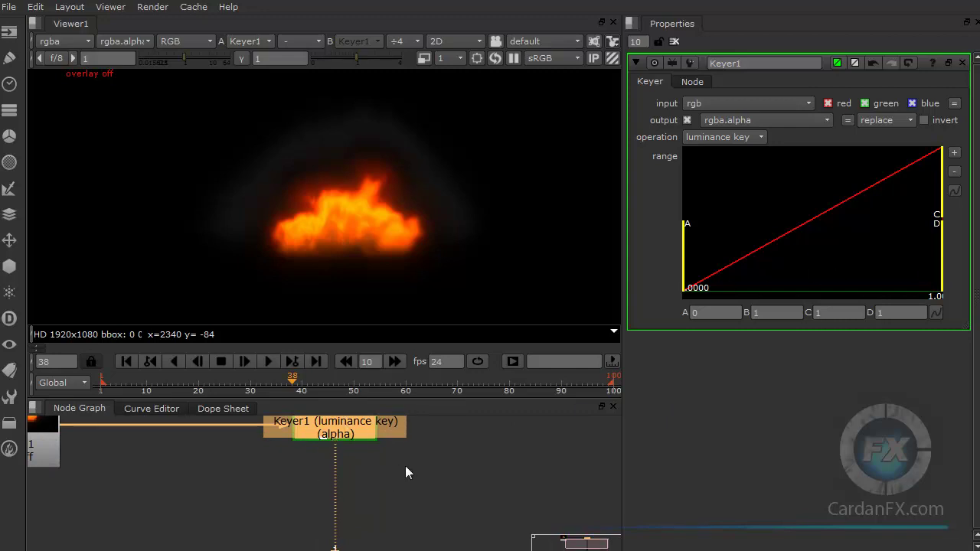
scroll(405, 472, down, 3)
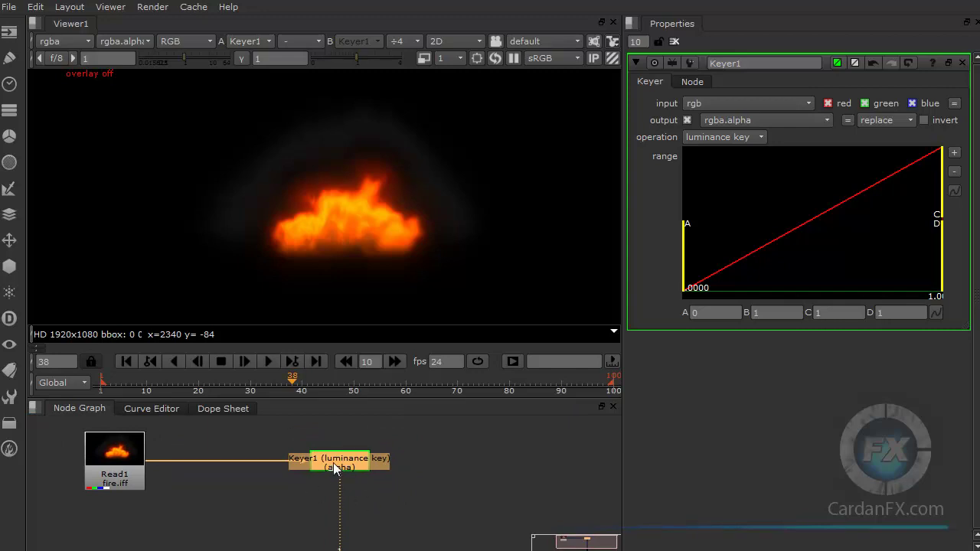
key(Delete)
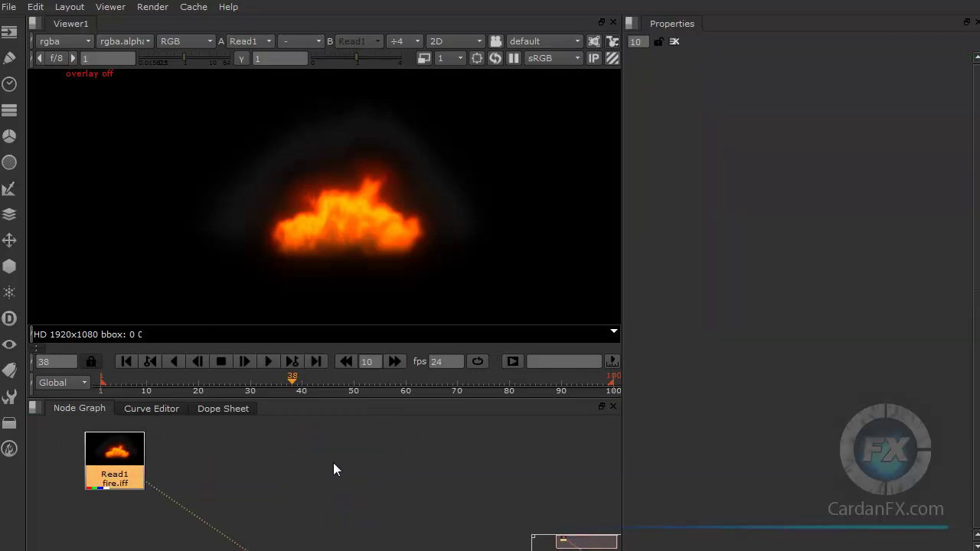
Move Read1 above Viewer1 and shift Viewer1 closer so it sits directly beneath Read1.
scroll(344, 475, down, 2)
scroll(355, 435, up, 2)
scroll(350, 480, down, 2)
scroll(350, 473, down, 2)
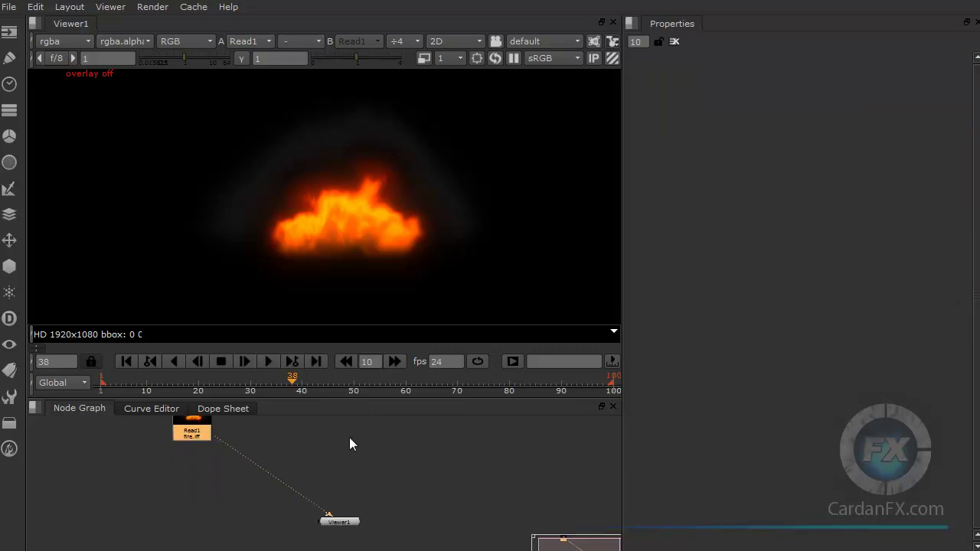
scroll(353, 460, up, 2)
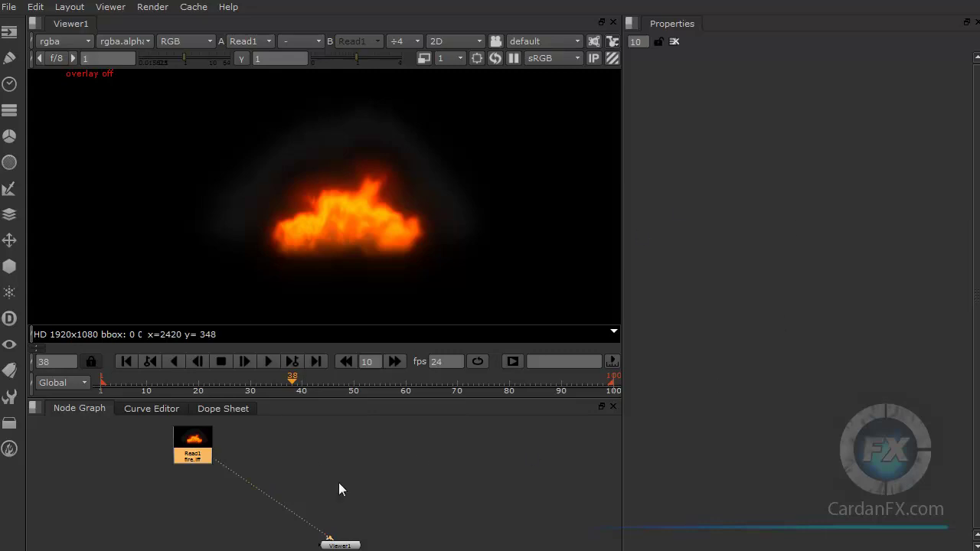
drag(231, 435, 338, 471)
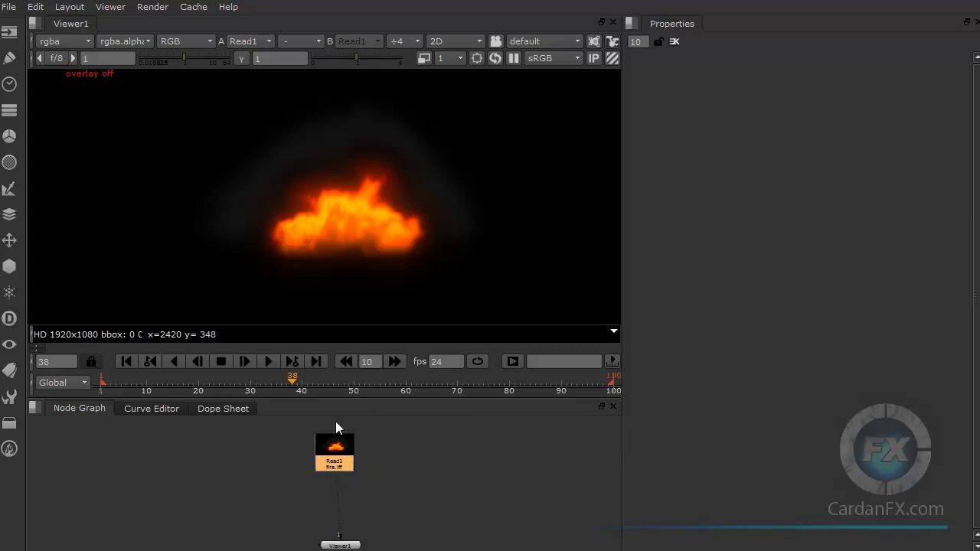
drag(345, 546, 340, 531)
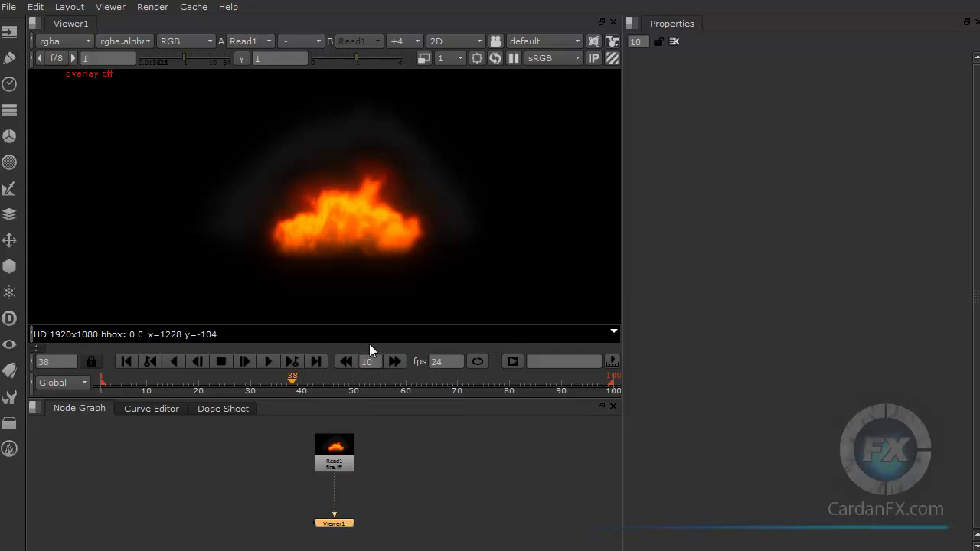
click(434, 477)
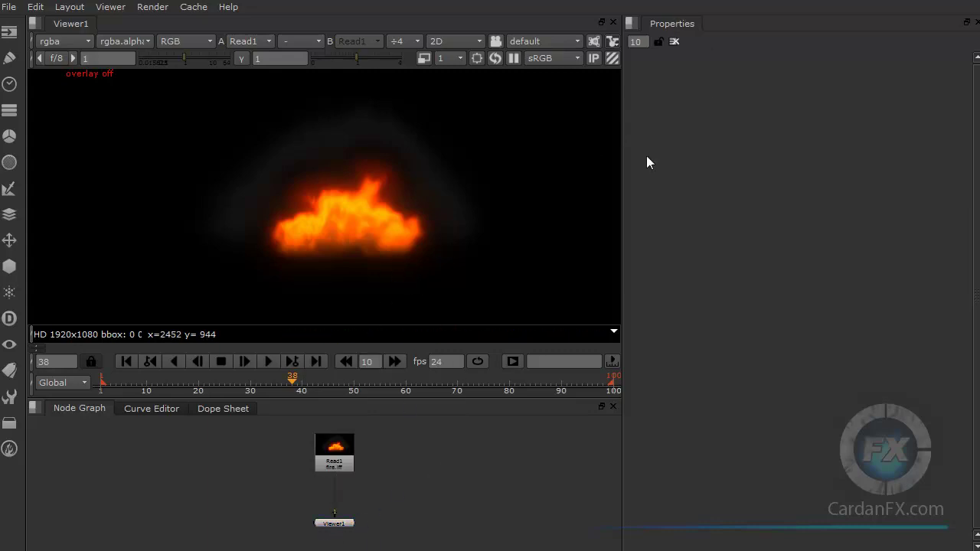
Read in the image lab_test_fast.tif as a new Read node and place it to the right of Read1.
click(338, 462)
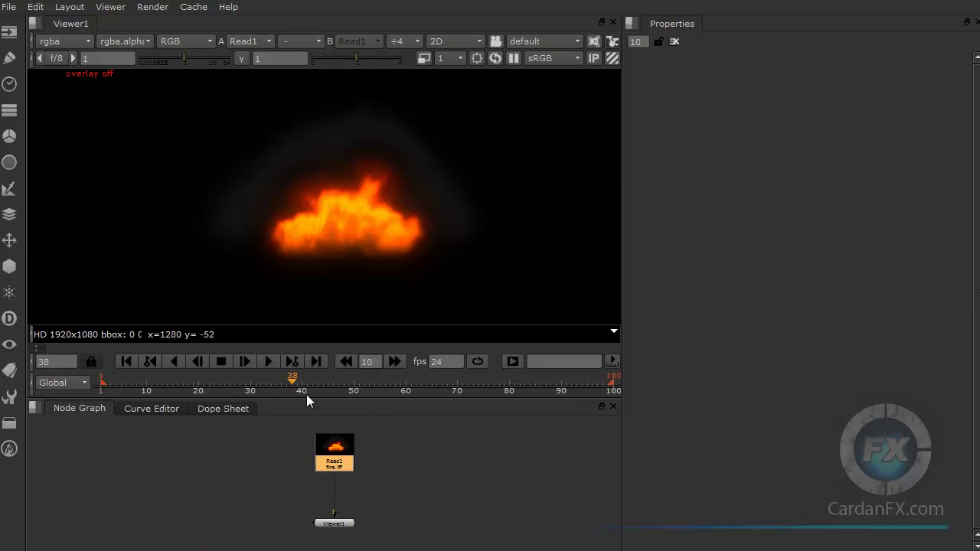
click(412, 520)
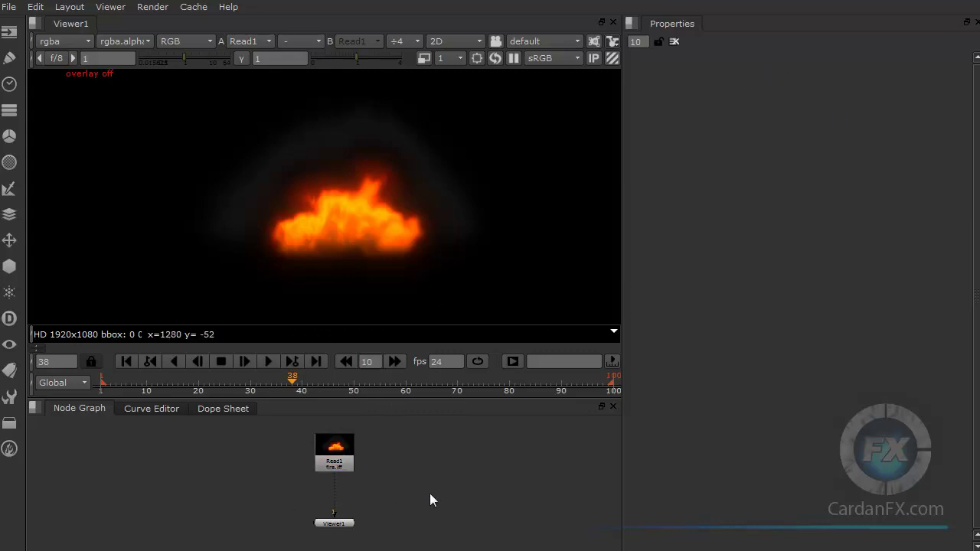
key(r)
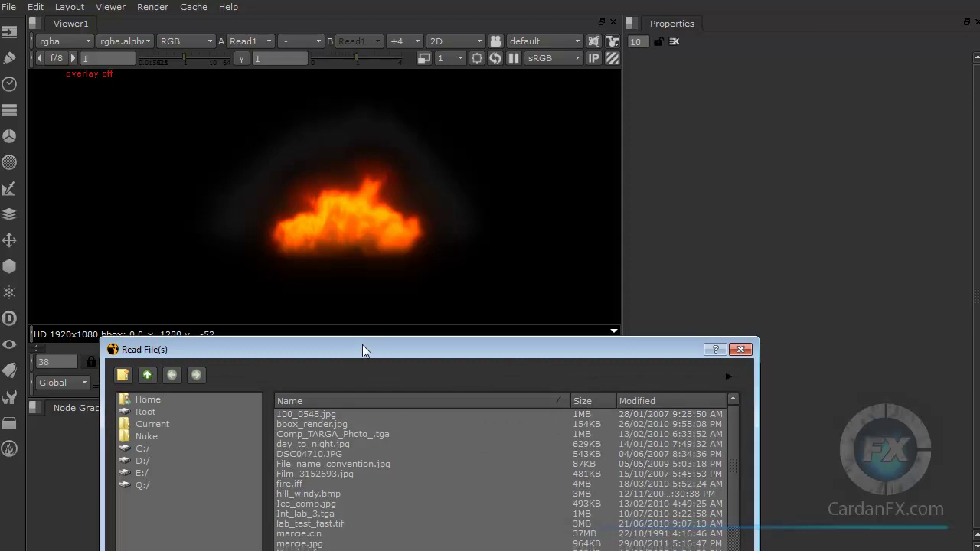
drag(362, 350, 351, 269)
click(306, 444)
click(641, 540)
drag(446, 518, 403, 458)
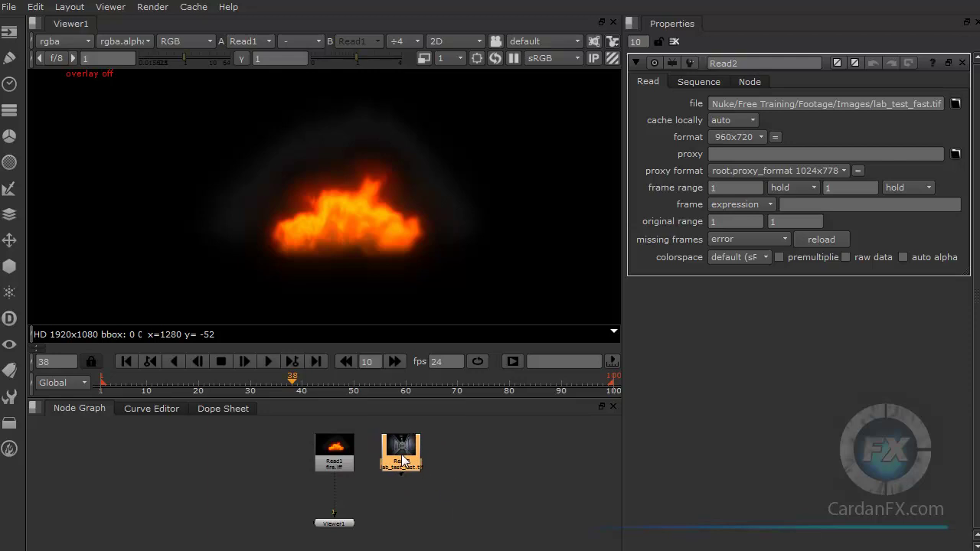
scroll(403, 457, up, 3)
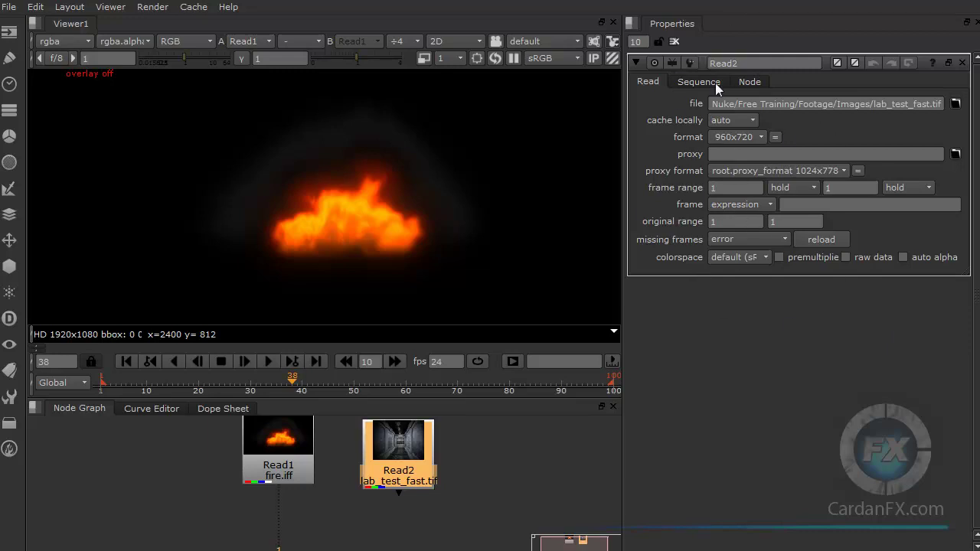
Close the properties of Read2 and reopen the properties of both Read2 and Read1.
click(962, 63)
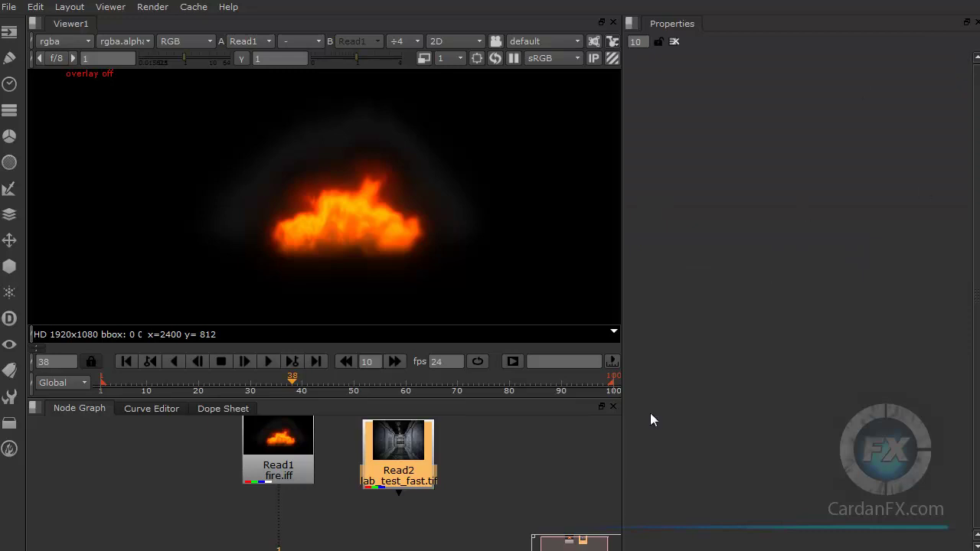
click(280, 469)
double_click(387, 436)
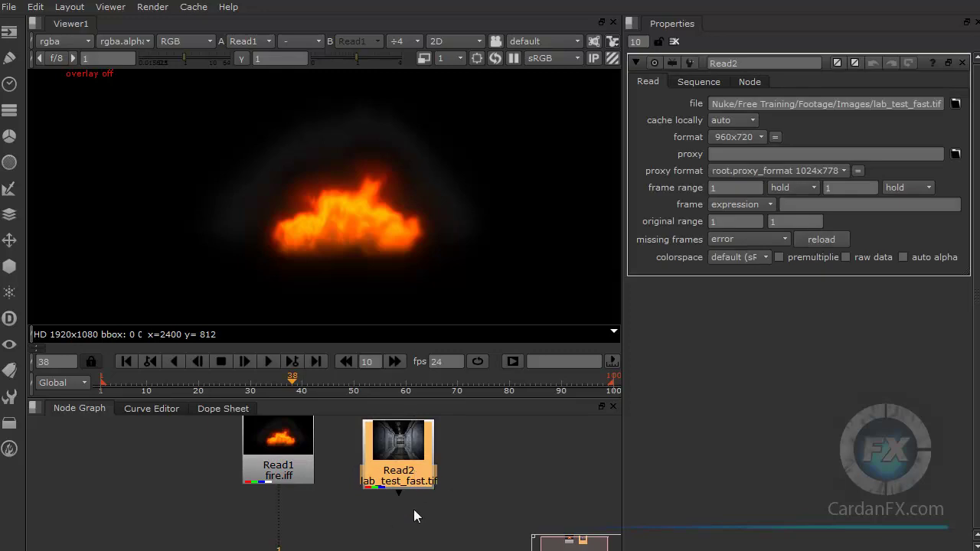
double_click(302, 476)
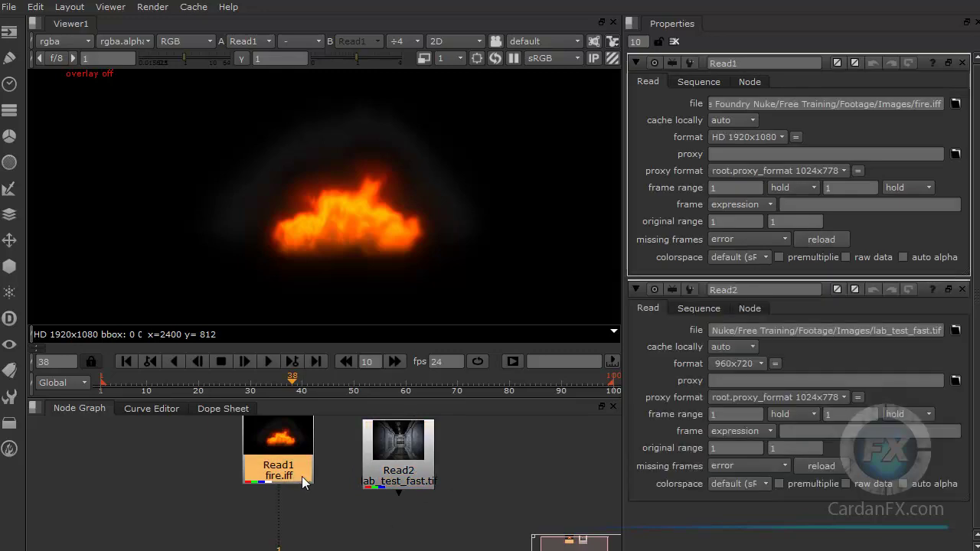
click(417, 484)
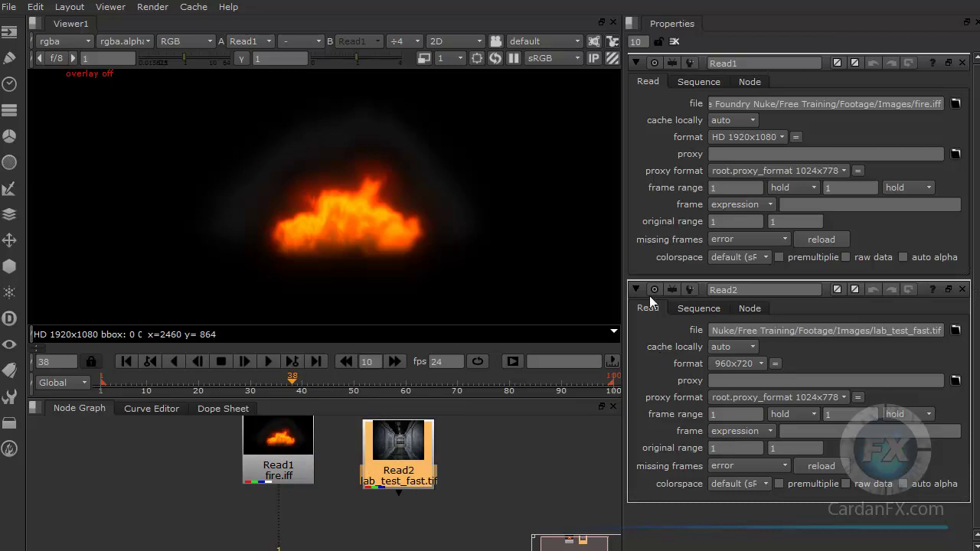
Collapse the properties of Read1 and Read2, and move Read2 slightly farther right, level with Read1.
click(634, 61)
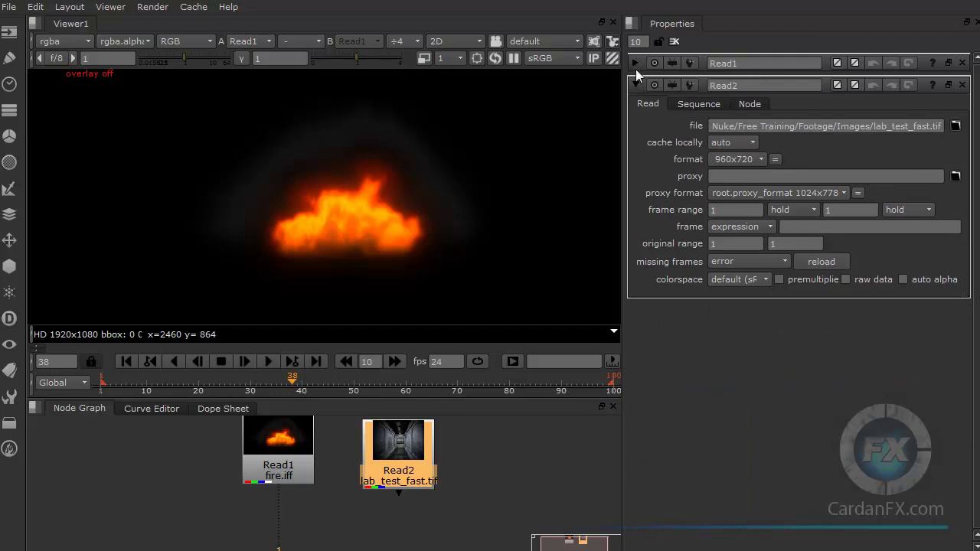
click(634, 85)
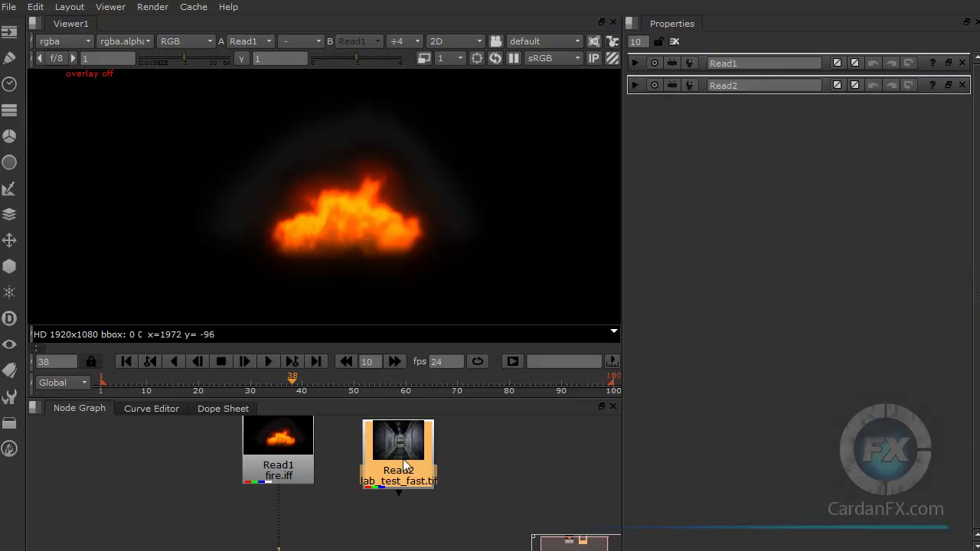
drag(406, 464, 424, 458)
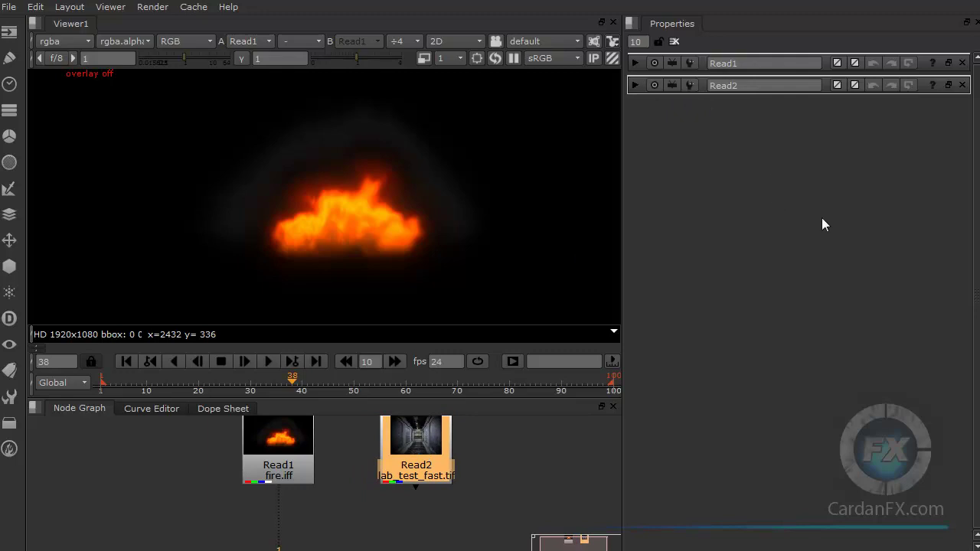
Select the Read1 and Read2 nodes from their open properties and close all node properties.
right_click(686, 149)
click(734, 160)
right_click(732, 158)
click(763, 184)
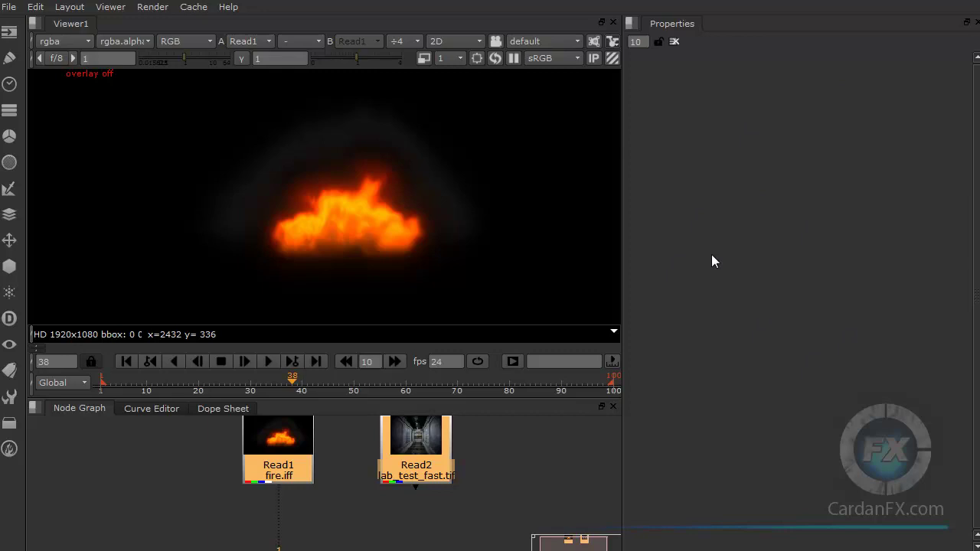
Open the properties of Read2 and rename the node to Lab.
click(490, 498)
click(414, 477)
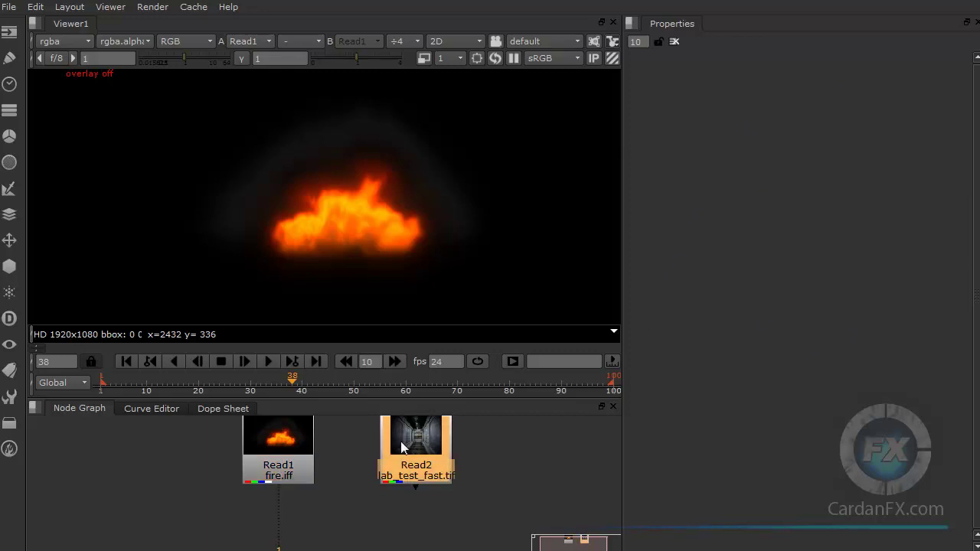
double_click(413, 479)
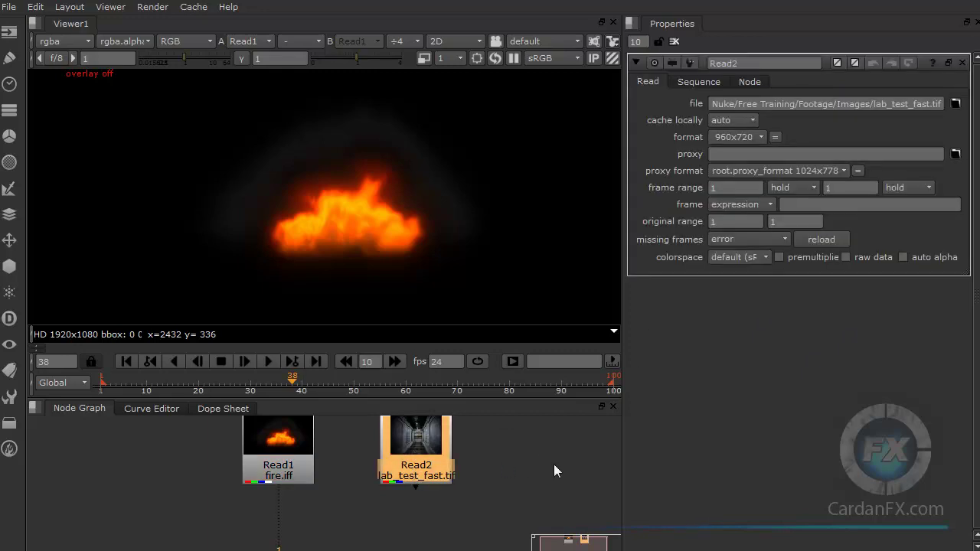
double_click(728, 62)
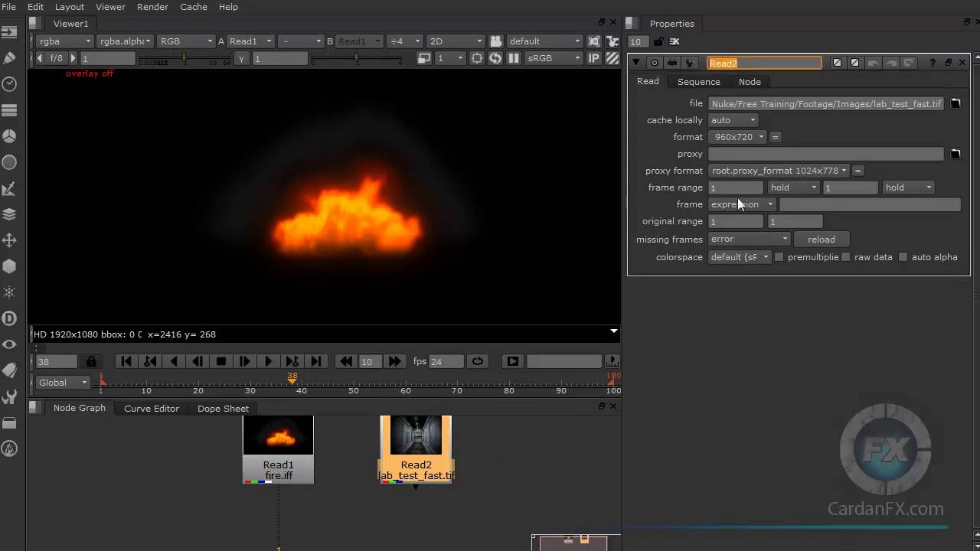
text(Lab)
key(Return)
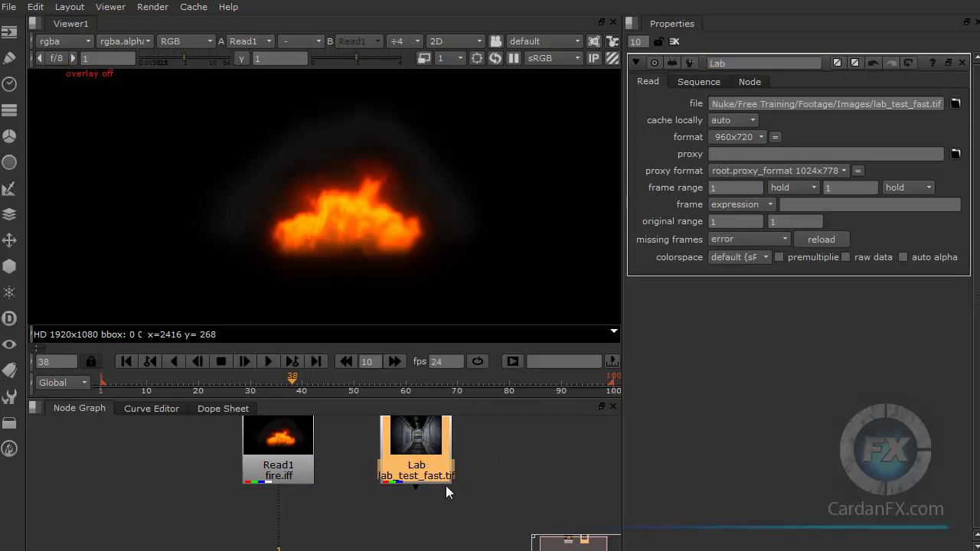
Examine the coloured channel markers along the lower edge of the Read1 and Lab nodes, comparing which channels each contains.
scroll(401, 465, up, 5)
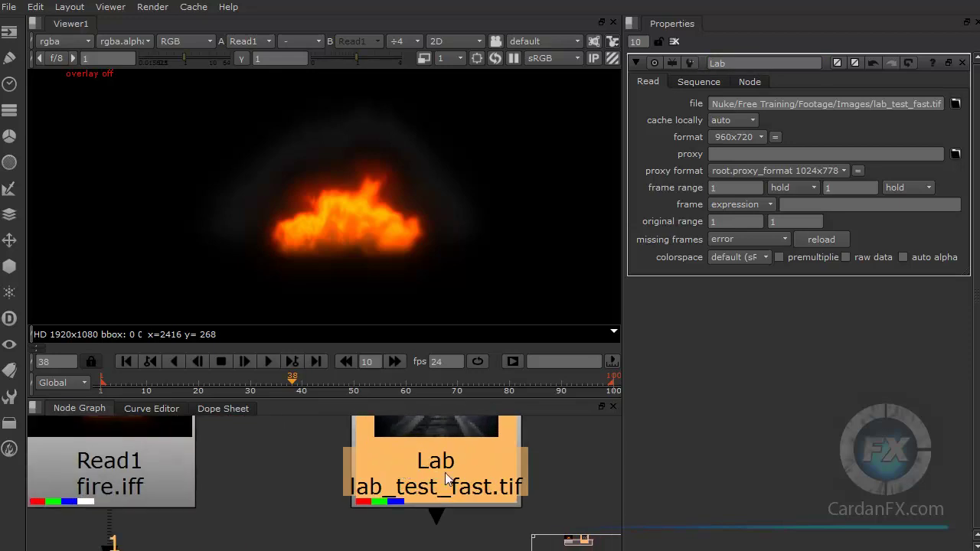
scroll(427, 469, up, 4)
scroll(403, 482, down, 3)
scroll(401, 482, down, 2)
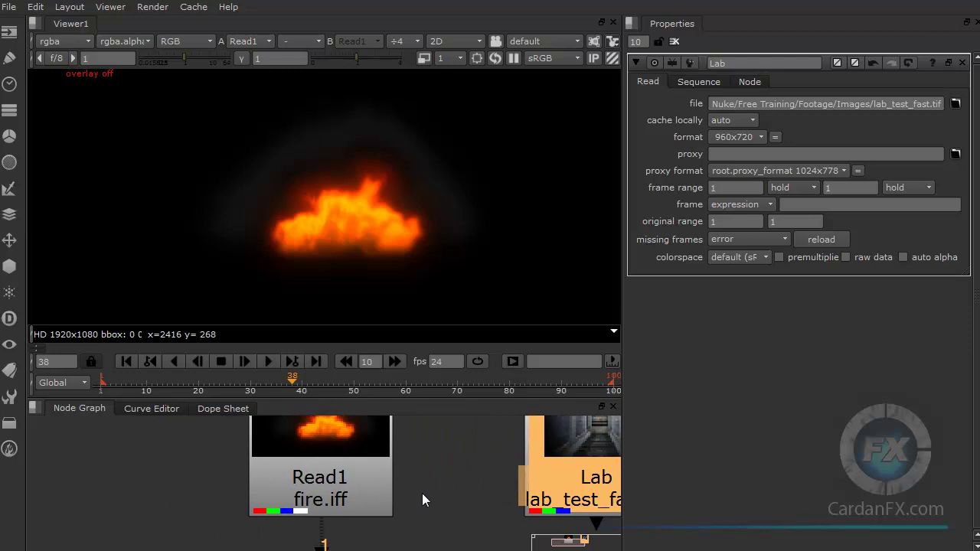
scroll(405, 454, down, 3)
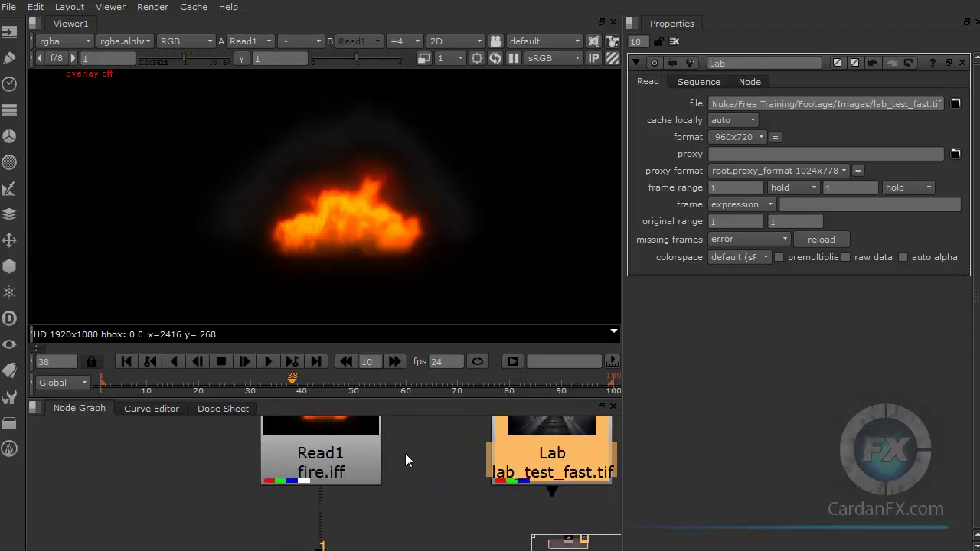
middle_drag(350, 496, 337, 483)
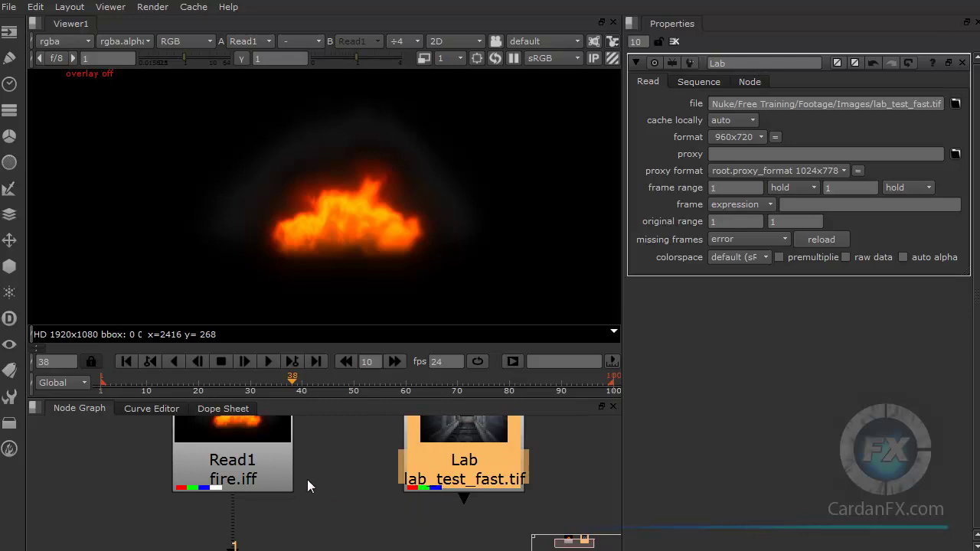
scroll(318, 462, up, 1)
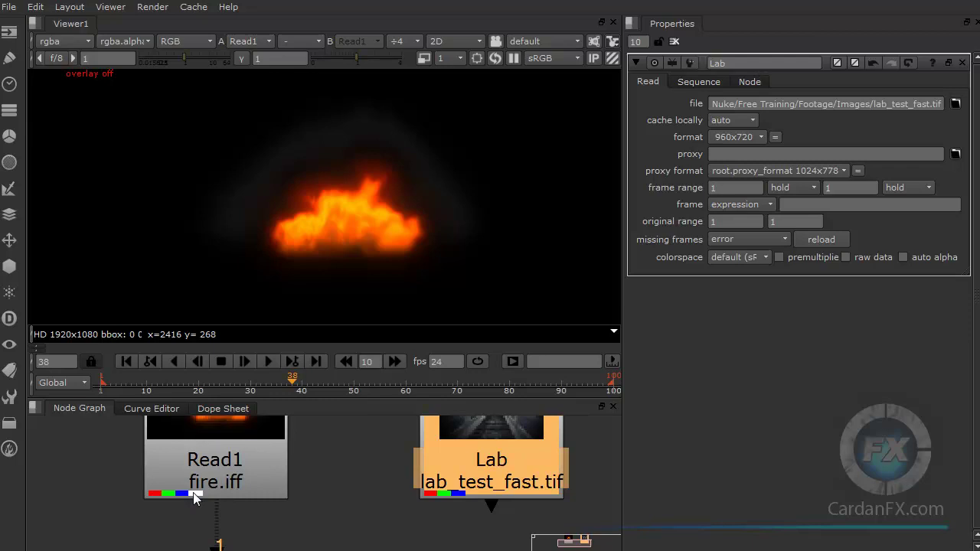
scroll(333, 487, down, 5)
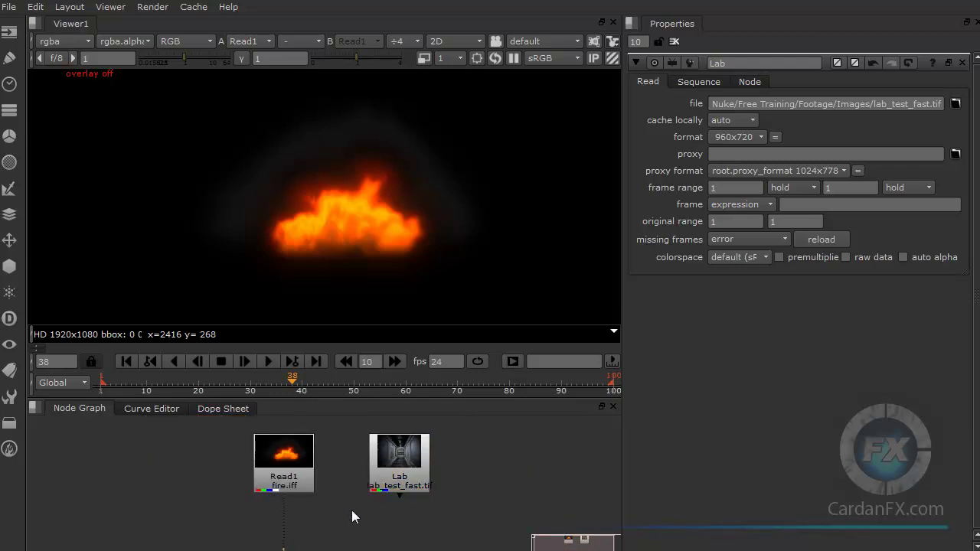
scroll(350, 482, down, 2)
scroll(348, 502, up, 2)
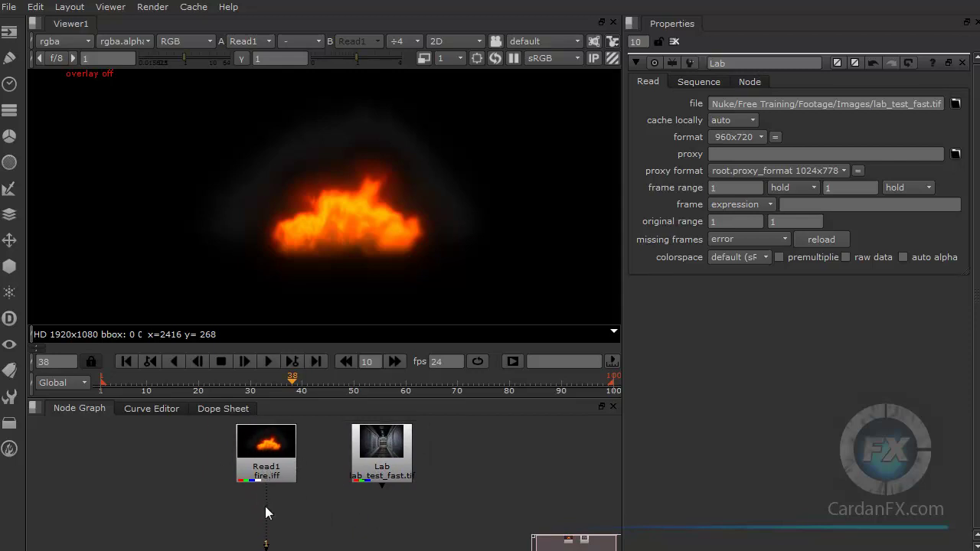
scroll(305, 505, down, 1)
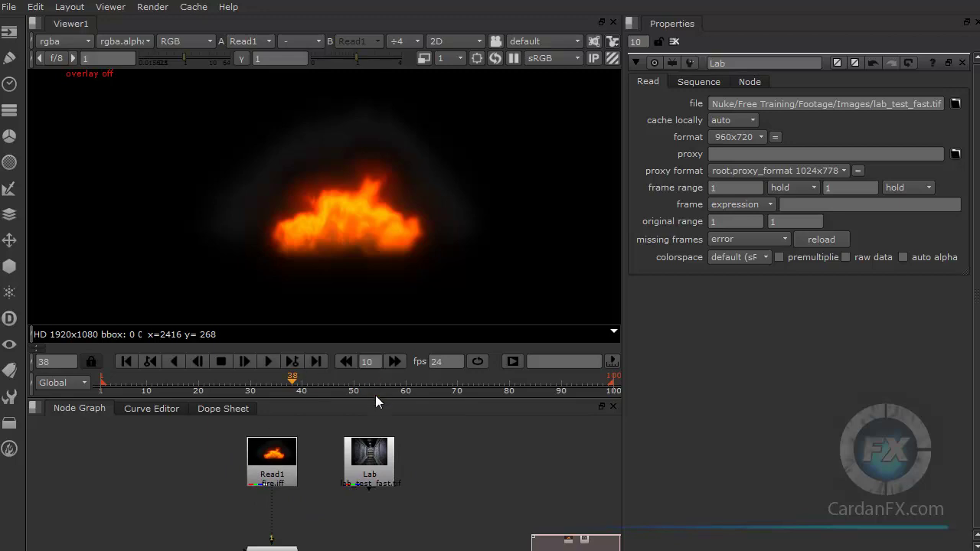
Enlarge the Node Graph pane upward and frame Read1, Lab and Viewer1 together in it.
drag(375, 396, 406, 244)
drag(320, 366, 359, 431)
middle_drag(333, 374, 366, 427)
scroll(365, 428, up, 2)
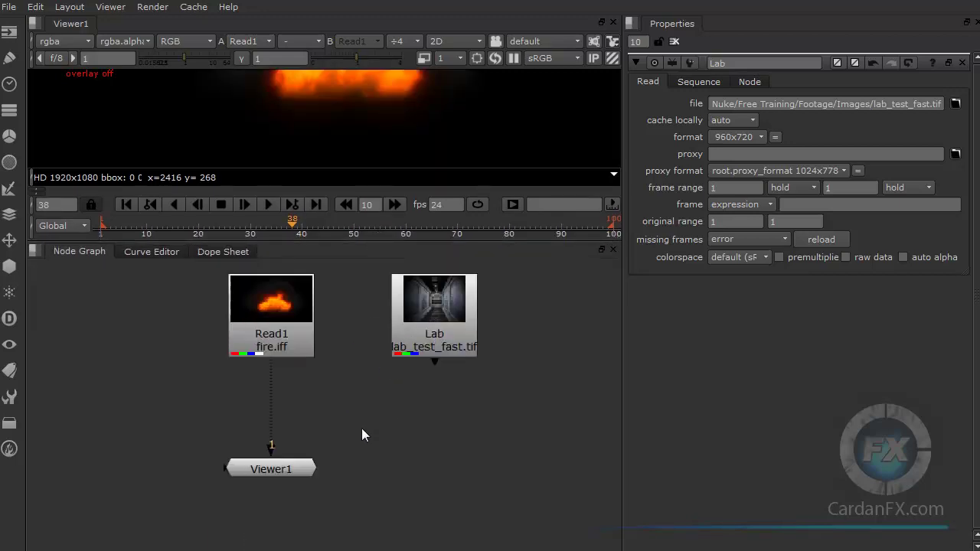
Select Read1, Lab and Viewer1 together, move them slightly up and to the left, and deselect them.
drag(142, 283, 566, 422)
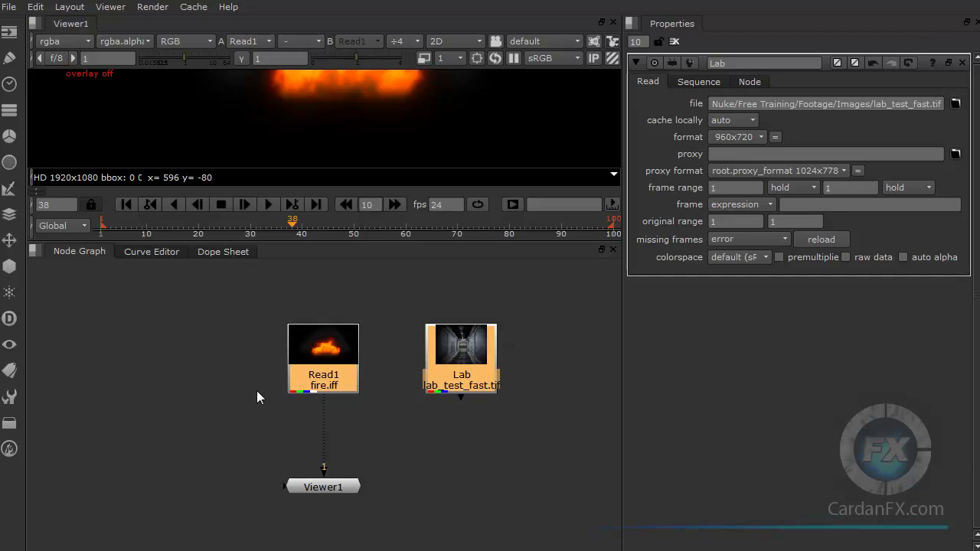
drag(207, 287, 548, 535)
drag(336, 352, 262, 334)
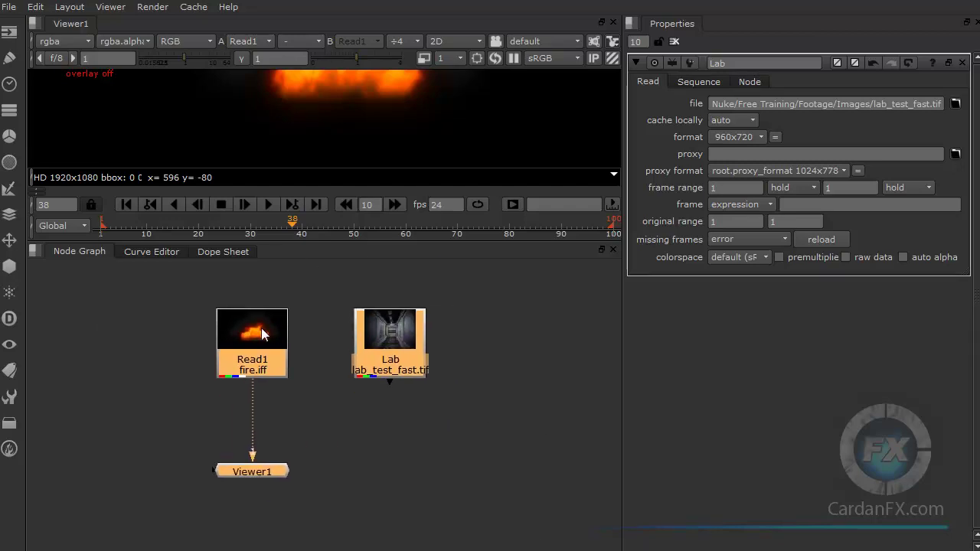
click(192, 345)
drag(160, 290, 157, 414)
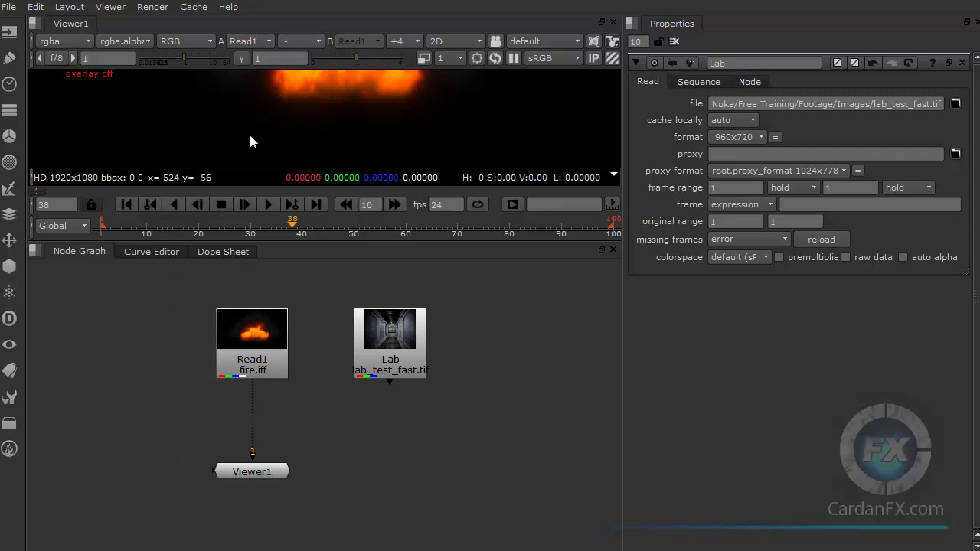
Browse the node categories available in the Node Graph, including Channel, Color, 3D and Filter, without adding a node.
click(373, 339)
right_click(388, 335)
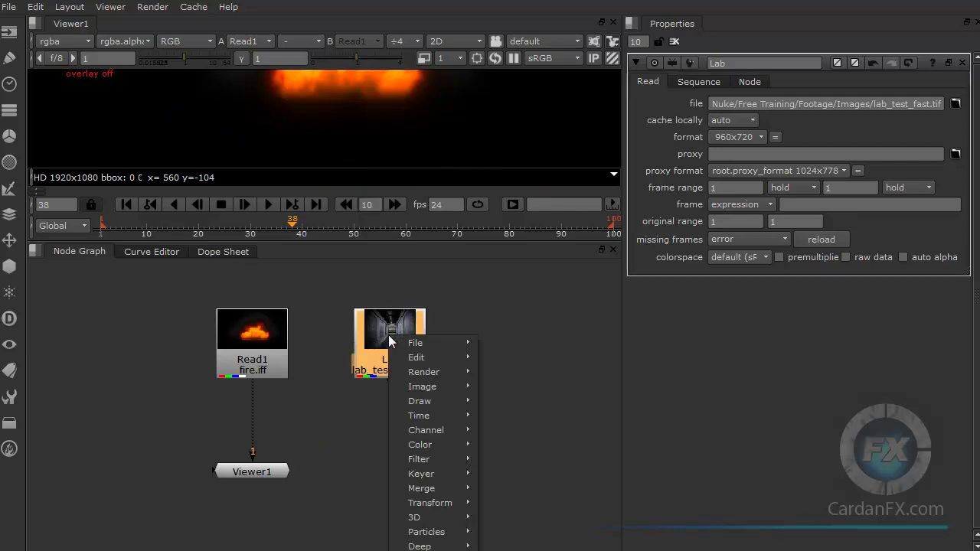
mouse_move(414, 442)
key(Escape)
right_click(470, 322)
click(455, 362)
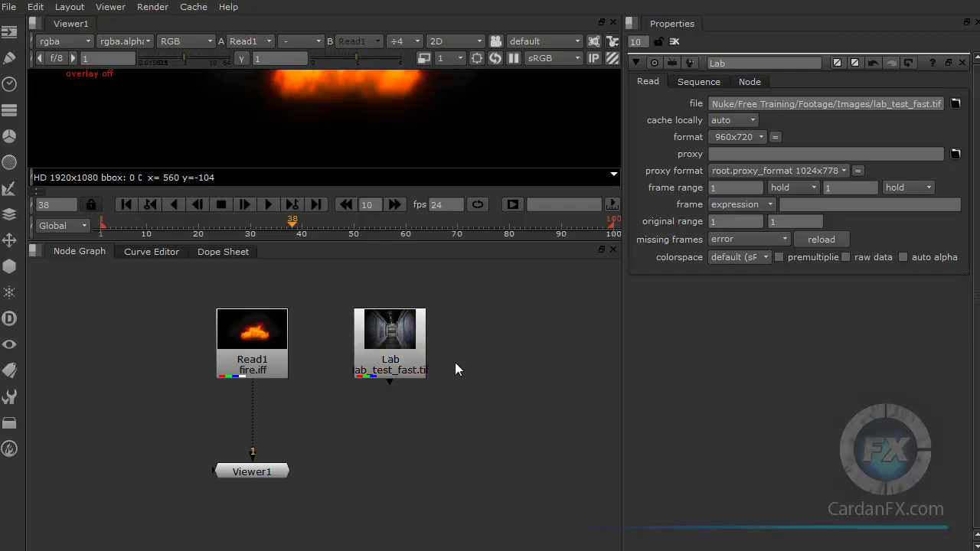
right_click(478, 343)
click(473, 319)
right_click(473, 304)
mouse_move(494, 372)
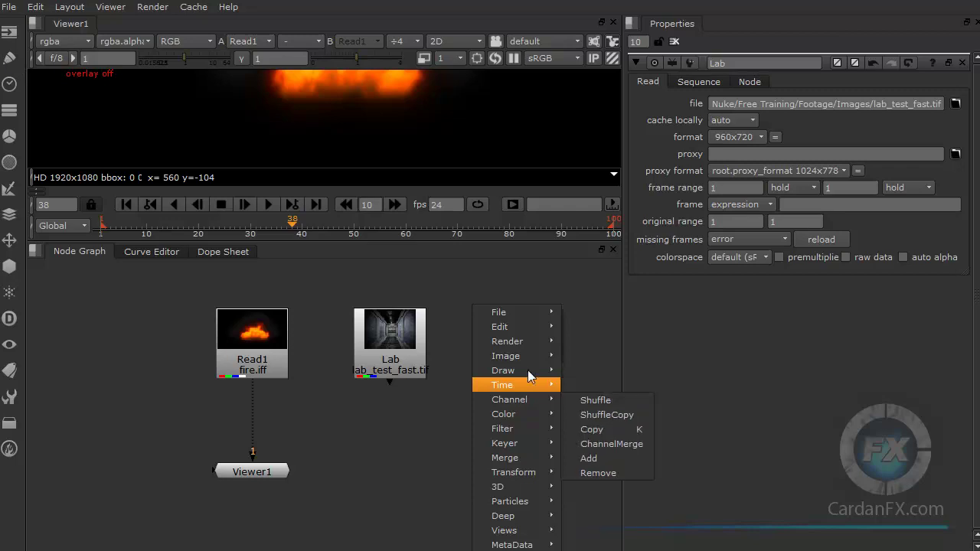
mouse_move(517, 414)
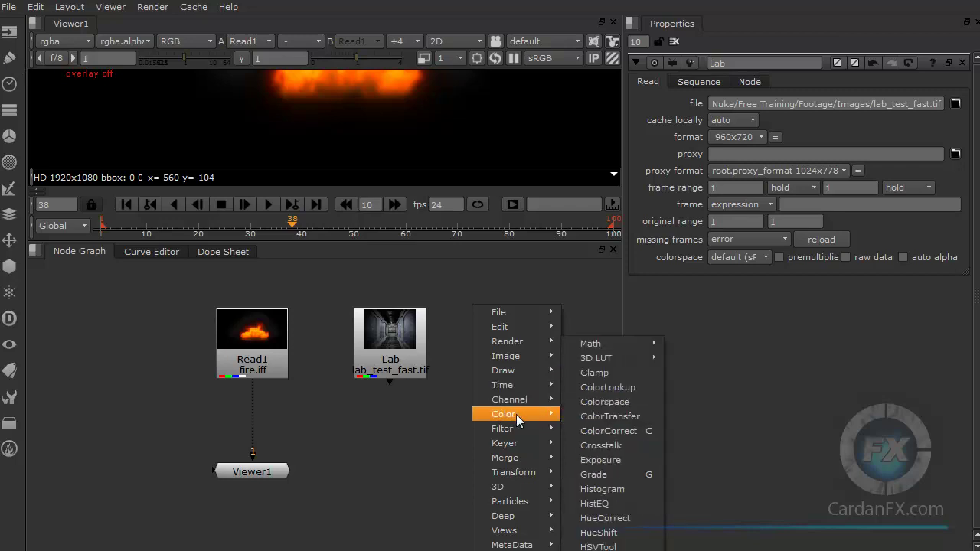
mouse_move(516, 488)
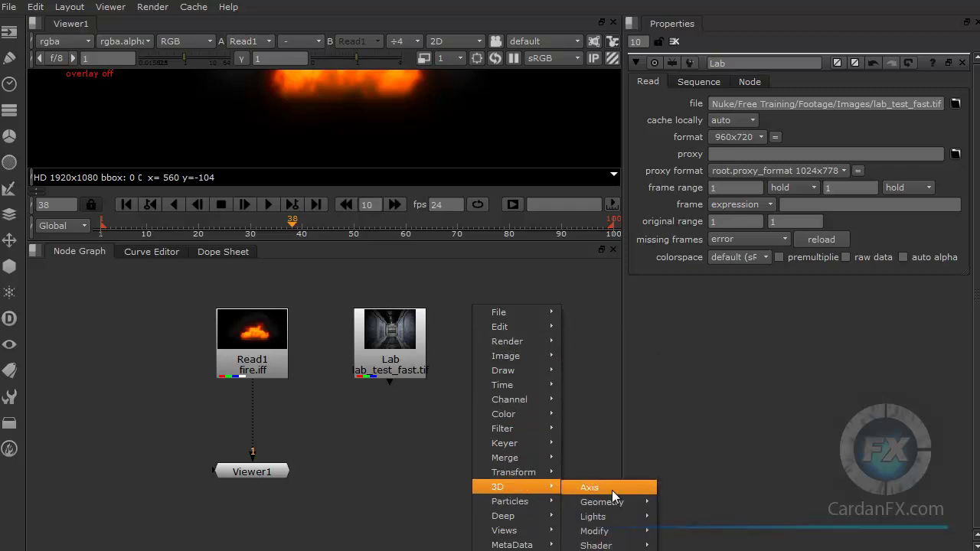
mouse_move(536, 502)
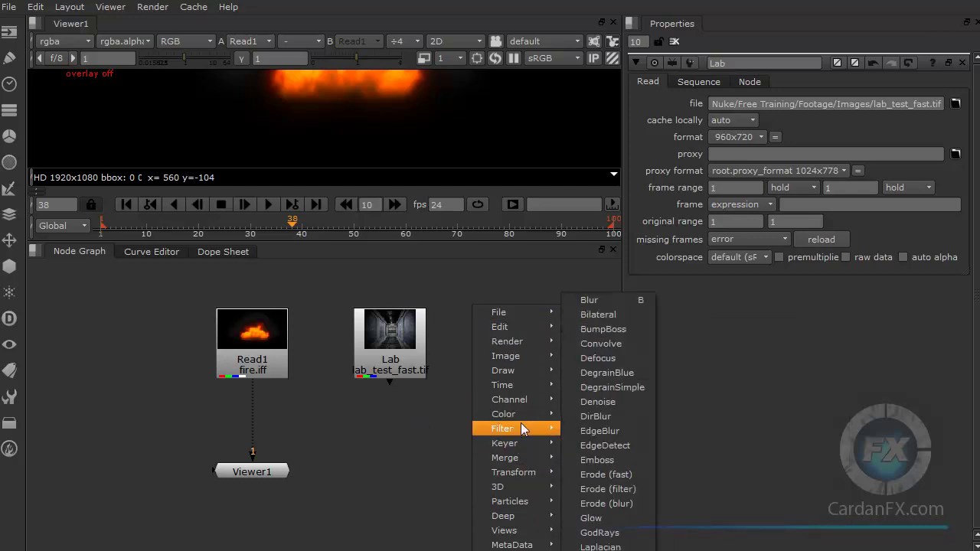
click(427, 442)
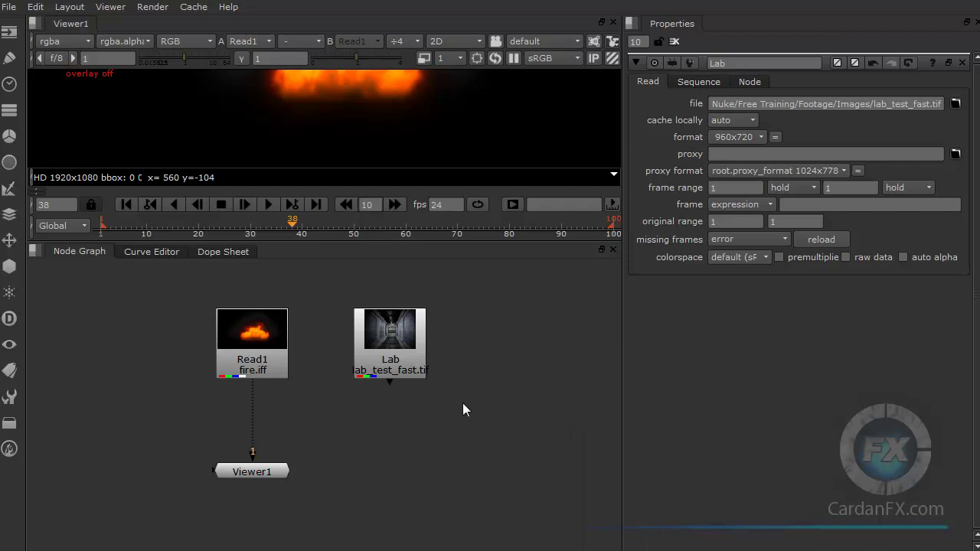
Search for "mer", add a Merge node to the Node Graph and place it below the Lab node.
key(Tab)
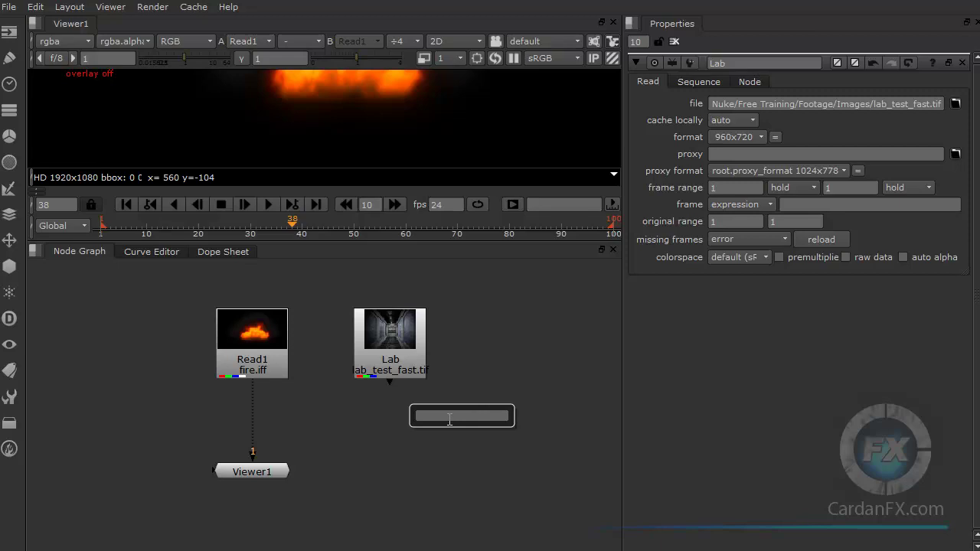
text(me)
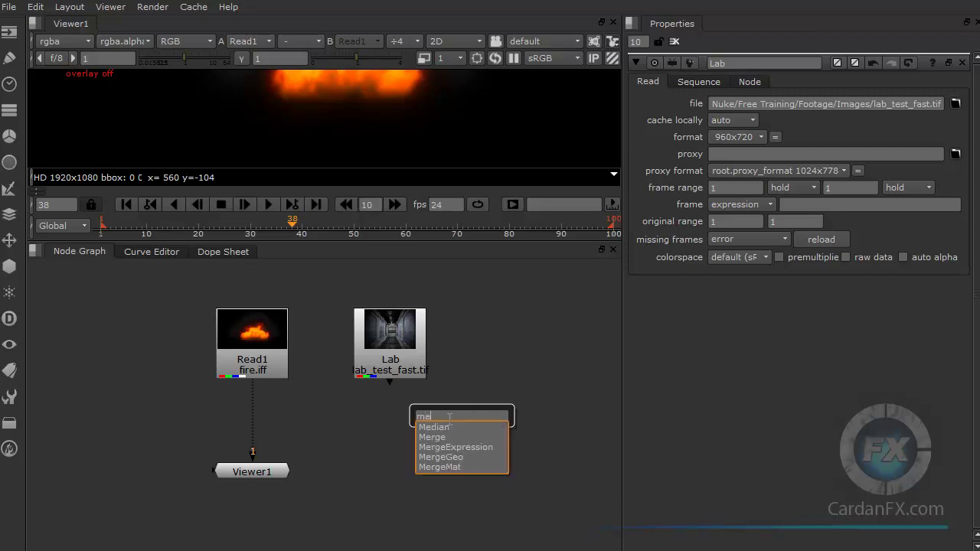
text(r)
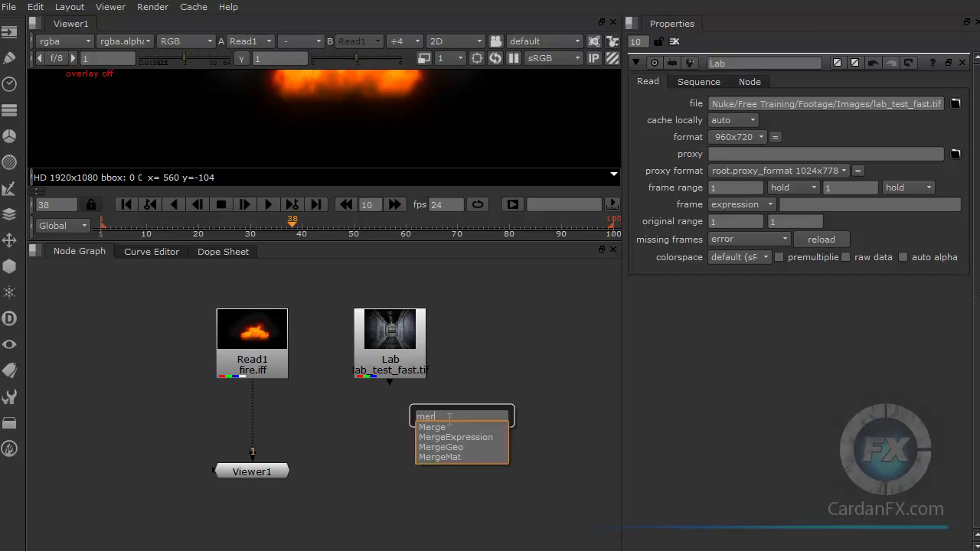
key(Down)
key(Return)
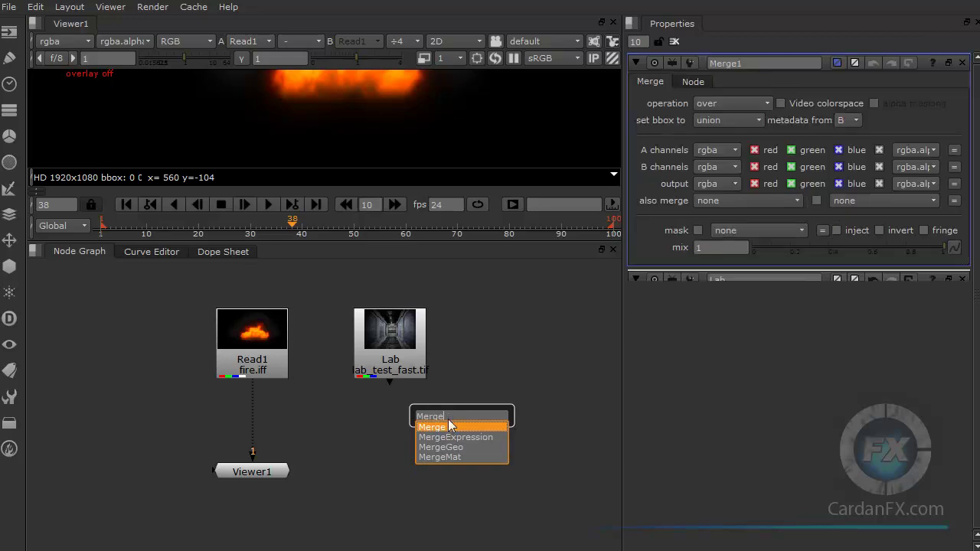
drag(487, 383, 446, 437)
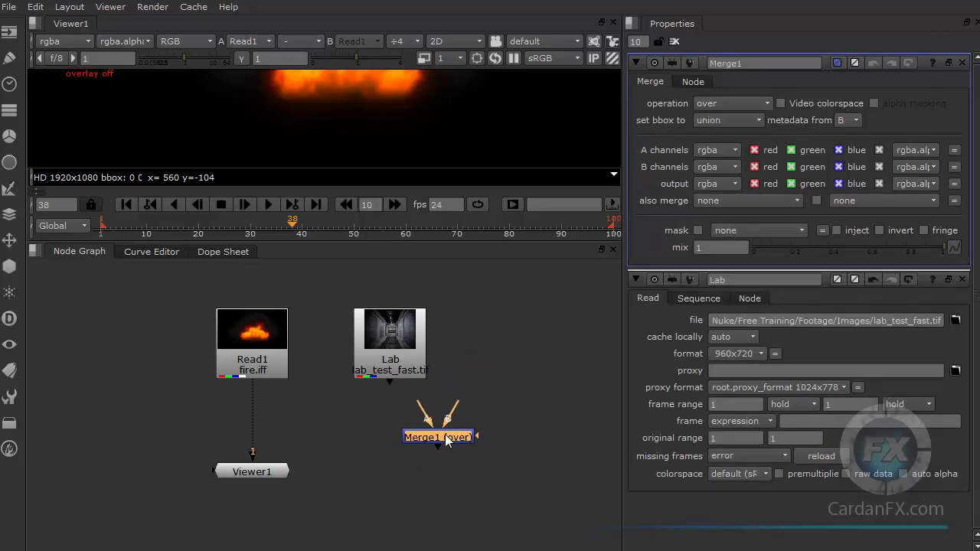
Disable the red, green and blue channels of Merge1 and enable all three again.
click(755, 150)
click(753, 184)
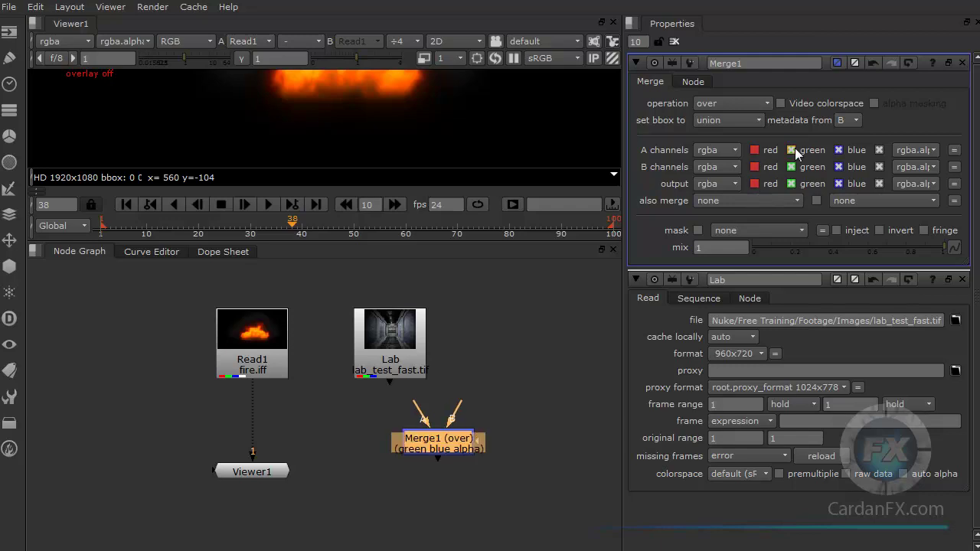
click(791, 184)
click(838, 184)
click(754, 184)
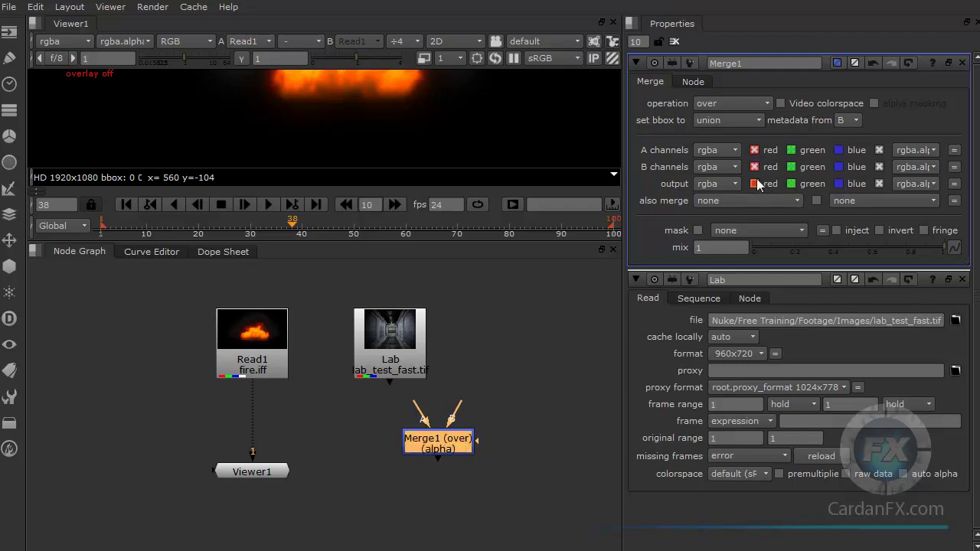
click(791, 184)
click(838, 184)
Try the rgb and none options for Merge1's A channels and restore them to rgba.
click(728, 147)
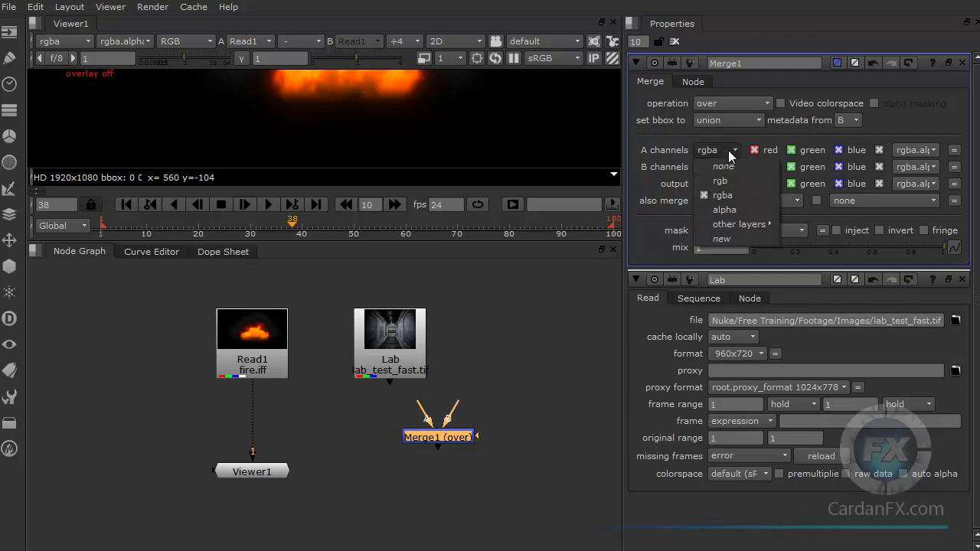
click(731, 159)
click(731, 153)
click(731, 180)
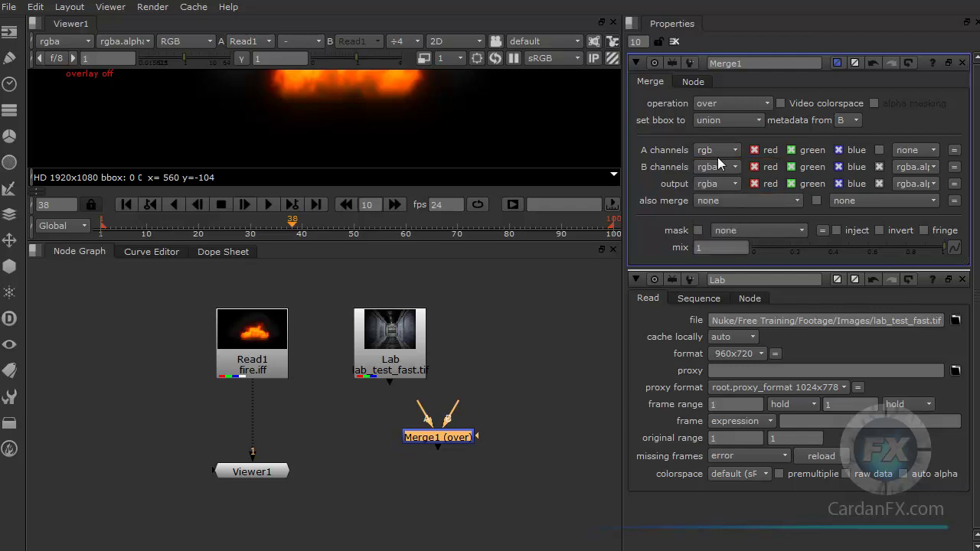
click(724, 153)
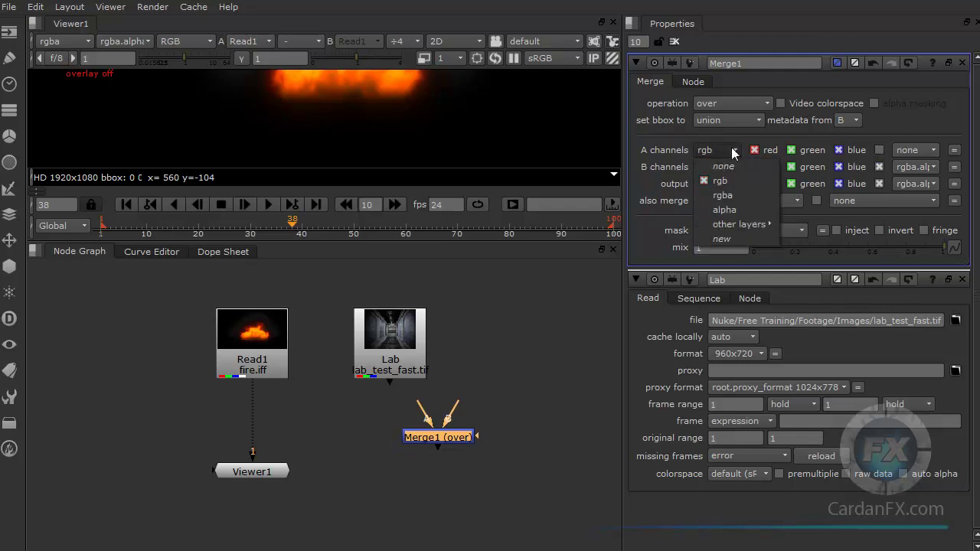
click(731, 164)
click(798, 154)
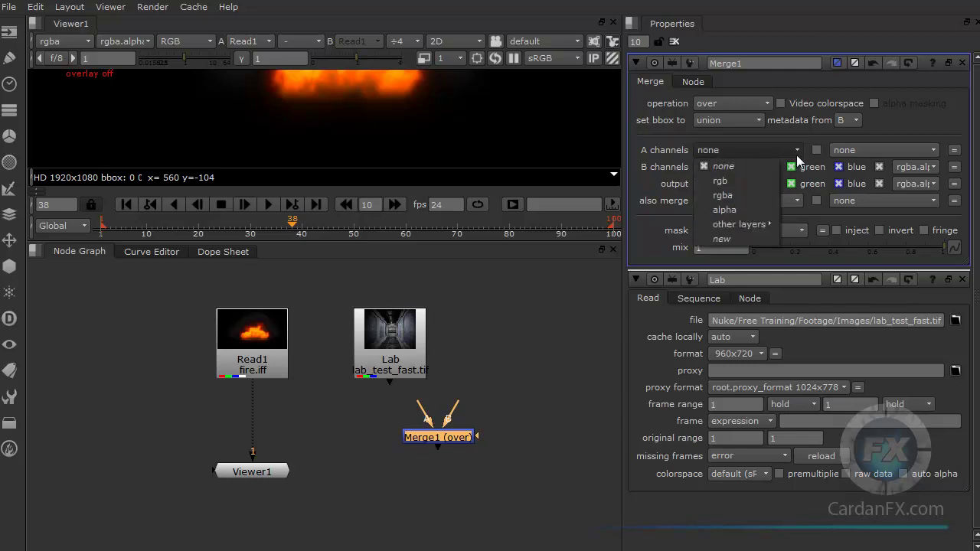
click(738, 196)
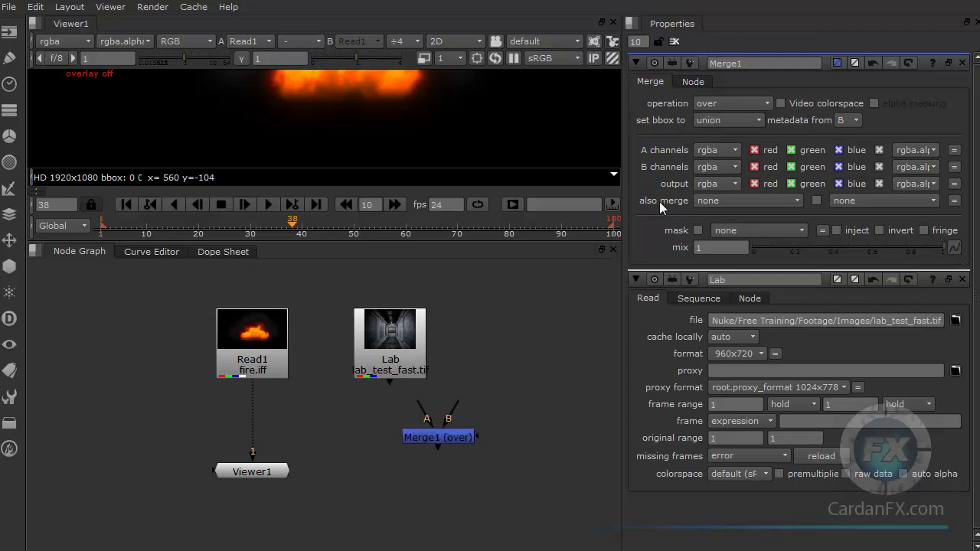
Move the Lab node directly above Merge1, enlarge the Viewer pane downward over the Node Graph, and deselect Lab.
drag(438, 325, 474, 326)
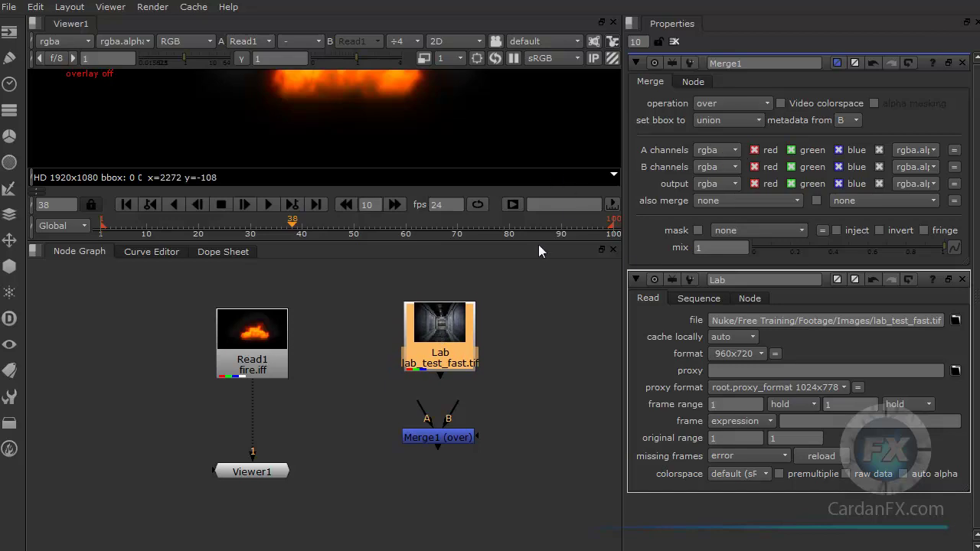
drag(517, 236, 536, 356)
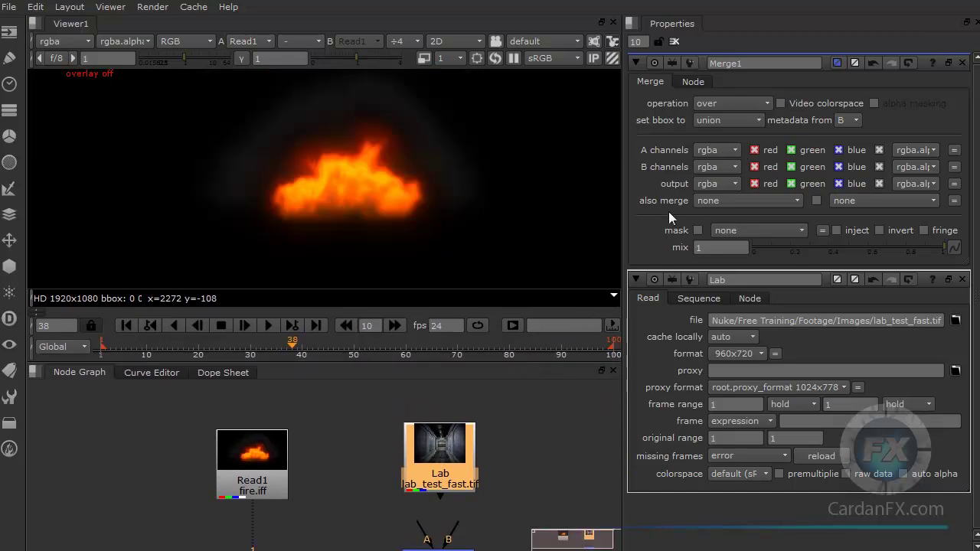
scroll(546, 452, down, 3)
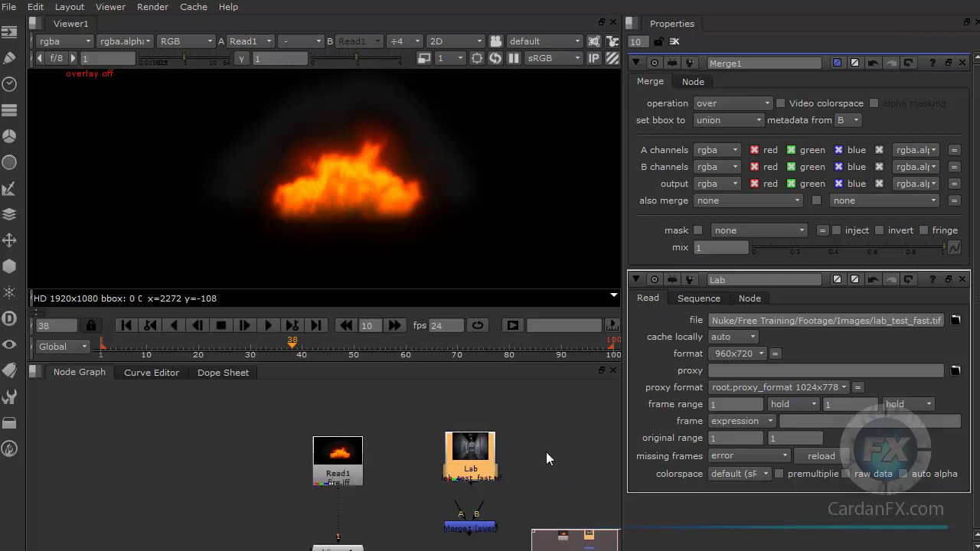
middle_drag(516, 447, 517, 496)
click(477, 468)
scroll(495, 483, up, 2)
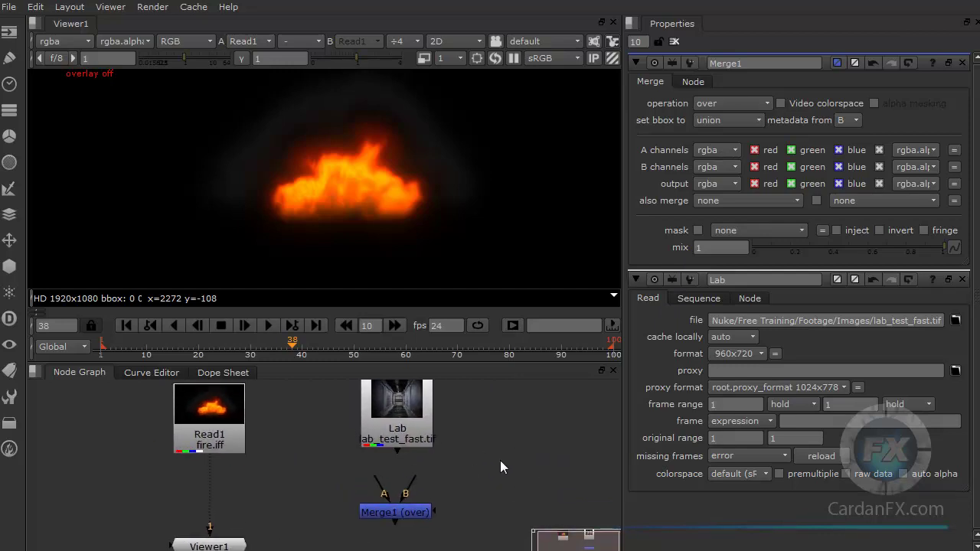
Move Merge1 into the gap between and below the Read1 and Lab nodes, and select Lab.
drag(393, 508, 299, 481)
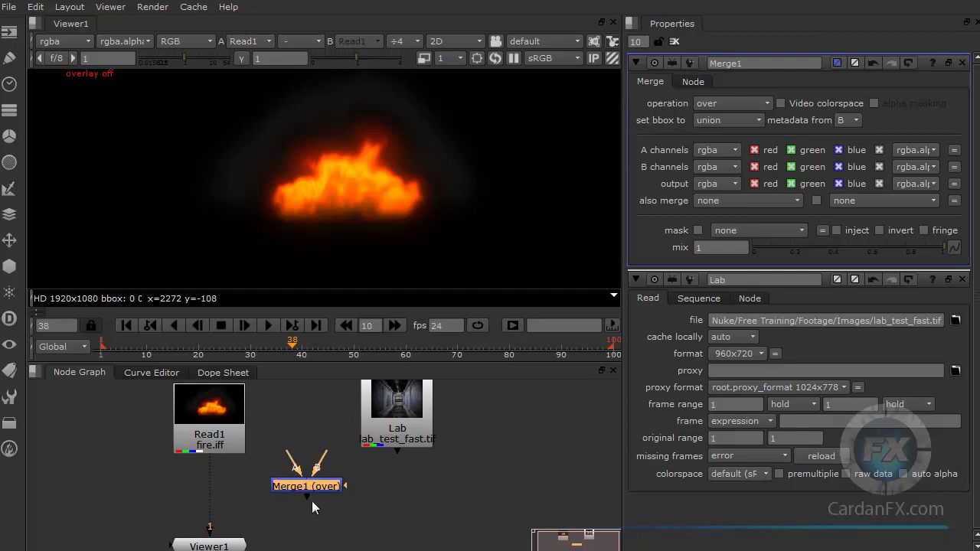
middle_drag(411, 493, 437, 495)
click(239, 418)
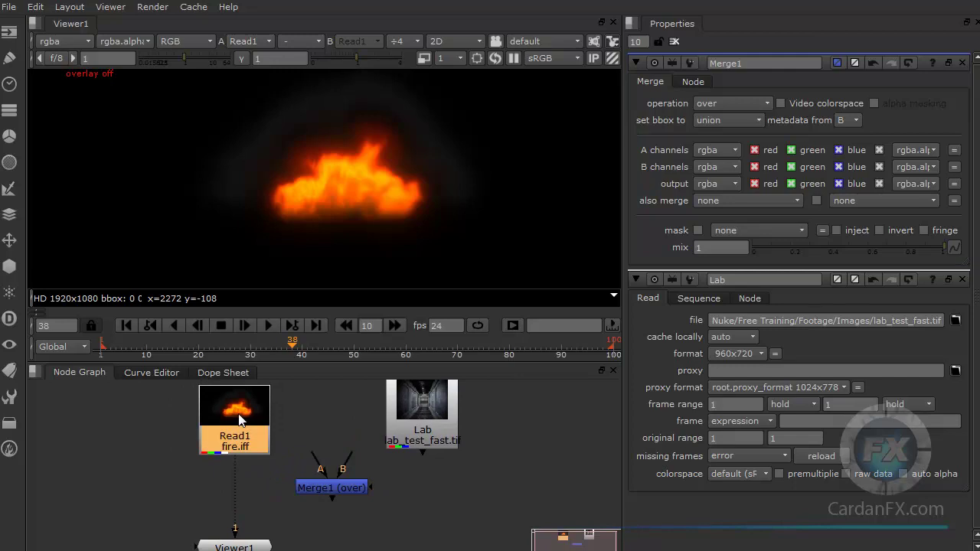
drag(239, 418, 240, 414)
click(432, 414)
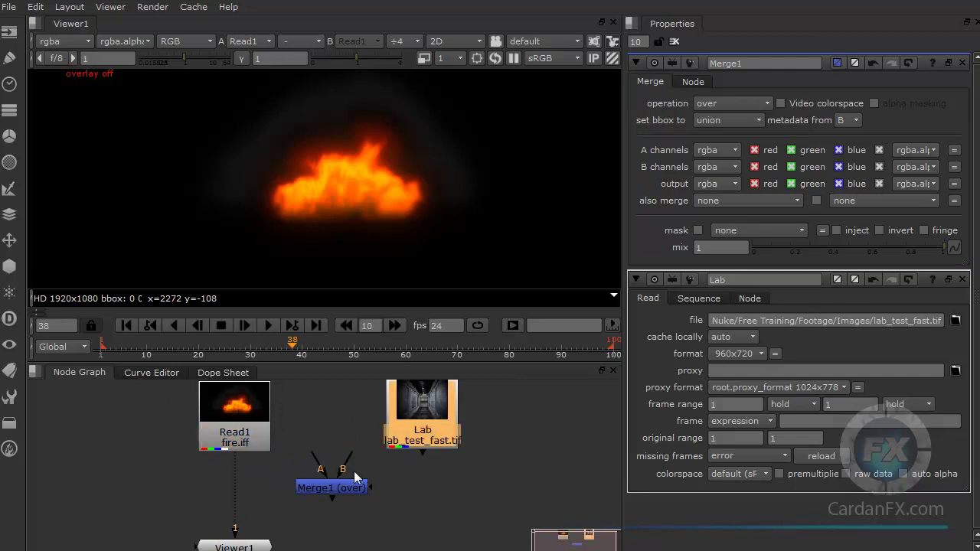
Switch Viewer1's connection from Read1 to Lab and disconnect it from Lab again.
drag(228, 548, 191, 540)
drag(314, 545, 420, 427)
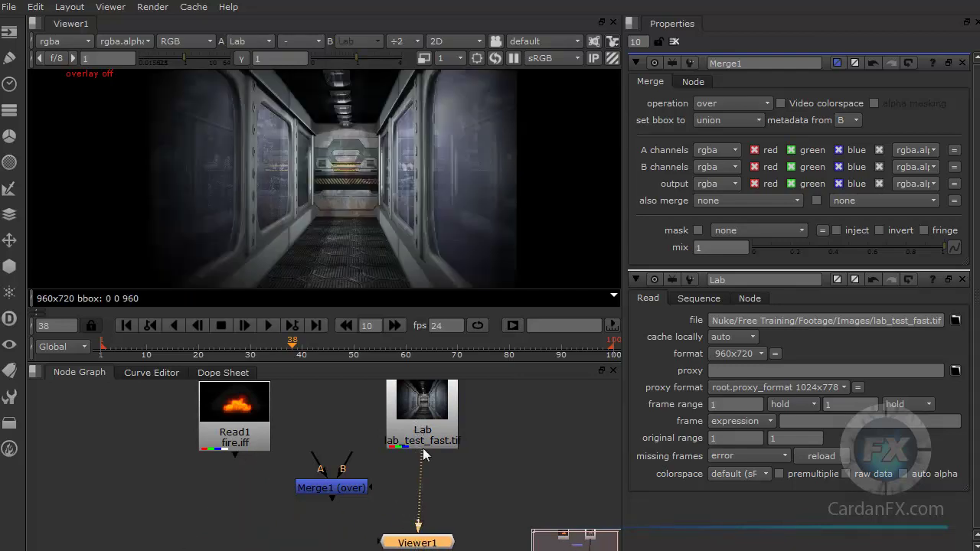
drag(420, 525, 446, 489)
Rearrange the nodes so Merge1 sits between Read1 and Lab, with the disconnected Viewer1 below Merge1.
drag(426, 426, 462, 443)
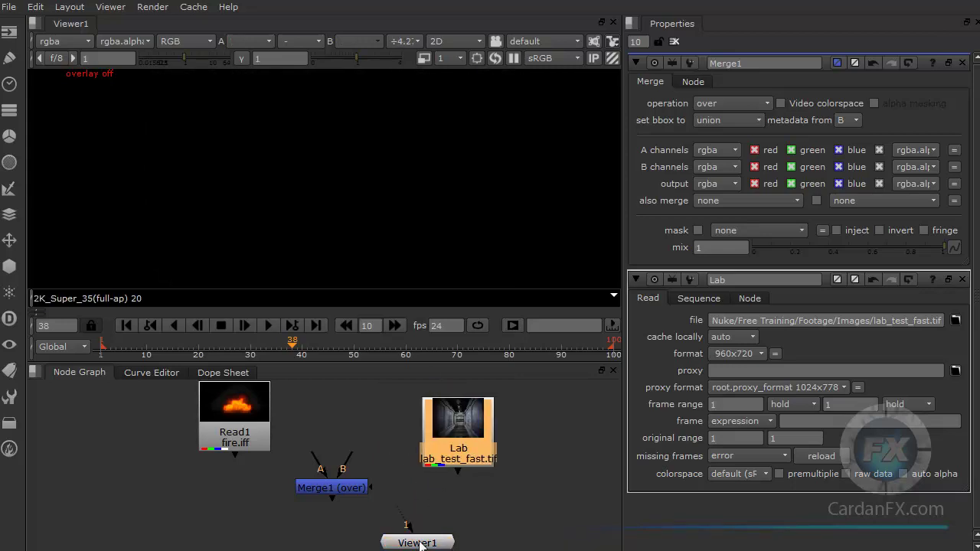
drag(421, 543, 366, 535)
drag(326, 492, 340, 430)
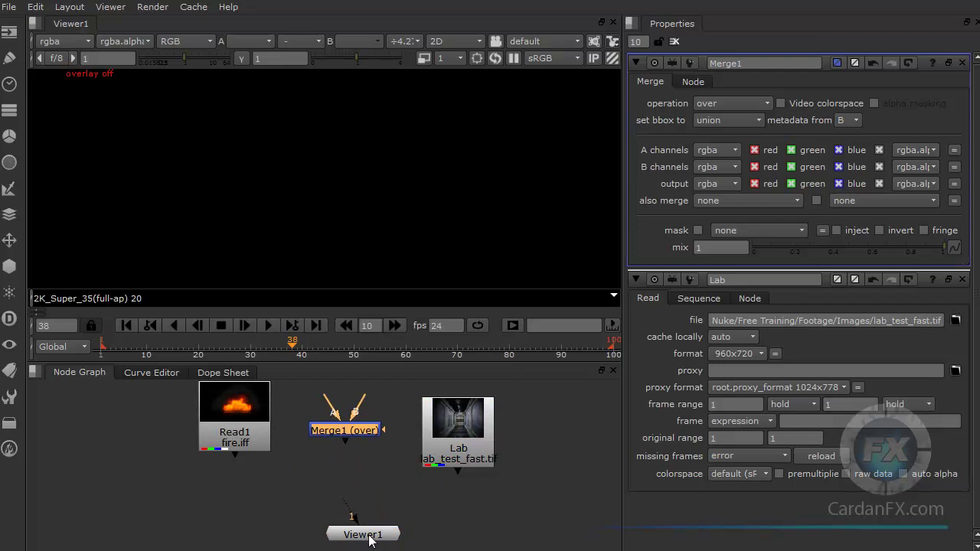
drag(369, 536, 357, 535)
click(240, 443)
drag(239, 441, 354, 535)
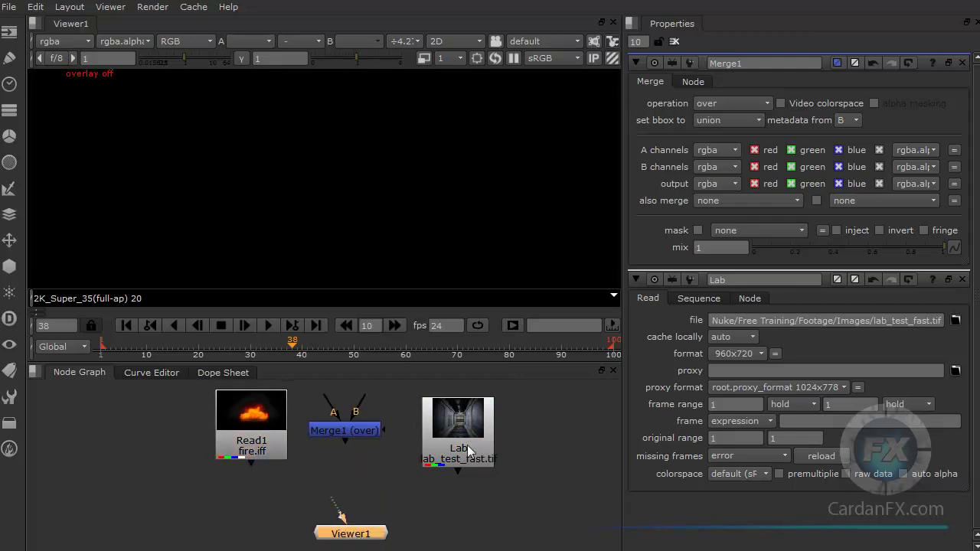
Connect Lab to Viewer1's input 1 and detach that connection.
click(469, 448)
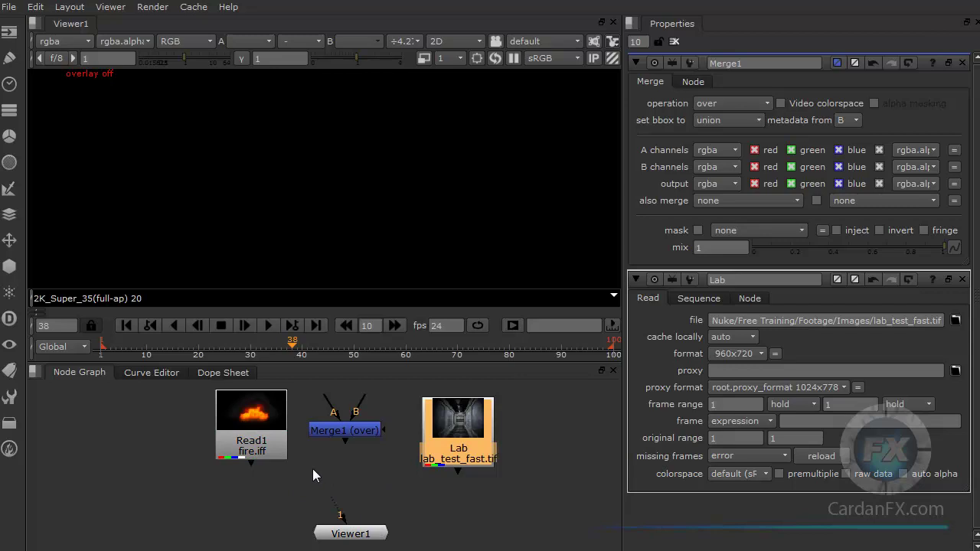
key(1)
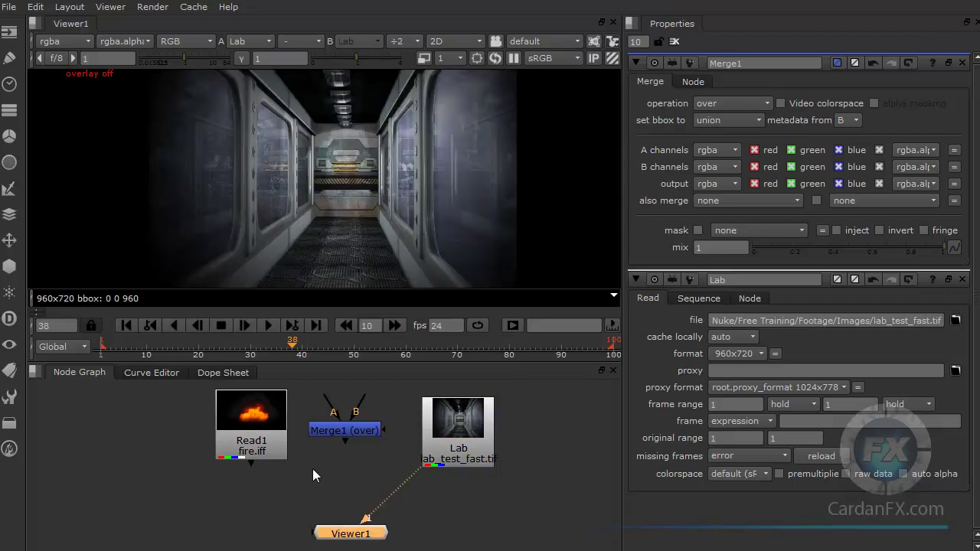
drag(367, 520, 378, 486)
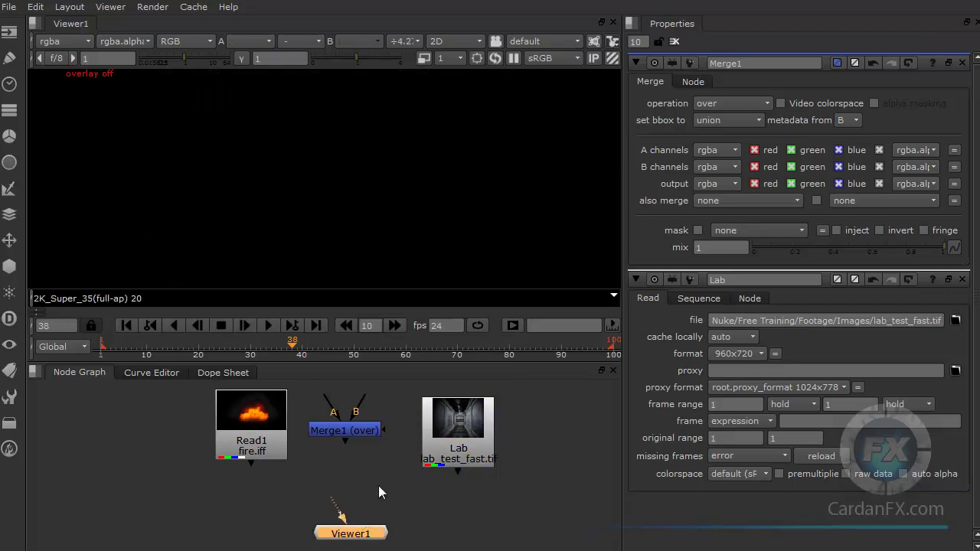
Connect Read1 to Viewer1's input 1 and Lab to input 2, and switch the viewer back to Read1.
click(270, 451)
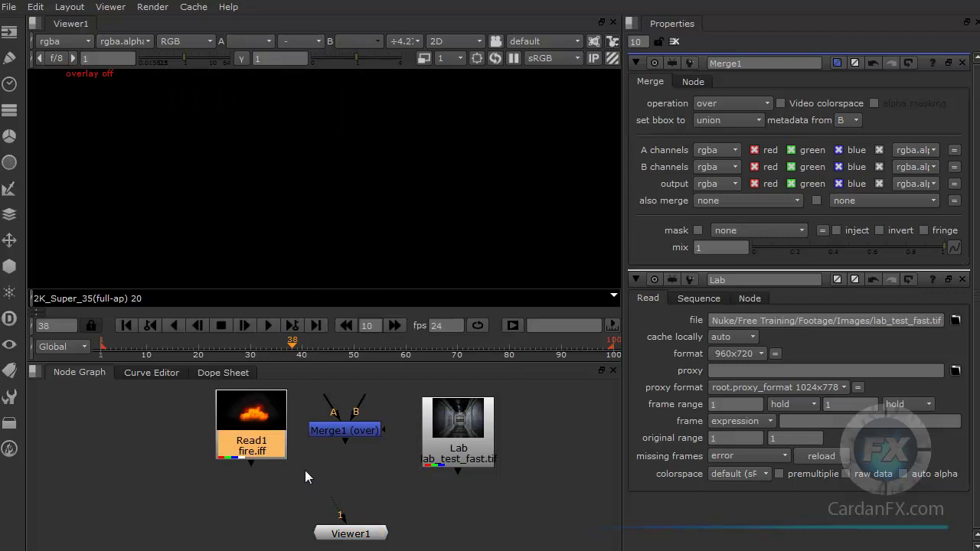
key(1)
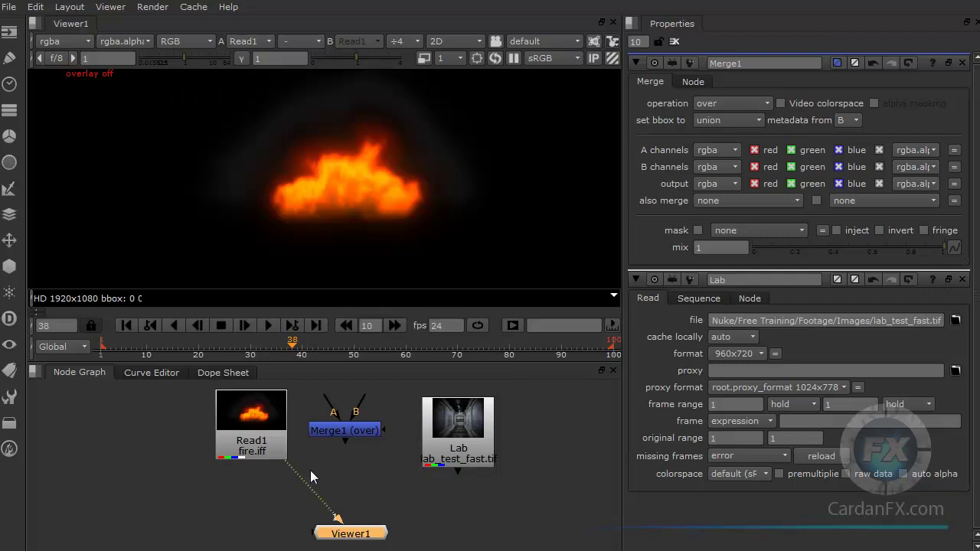
click(446, 460)
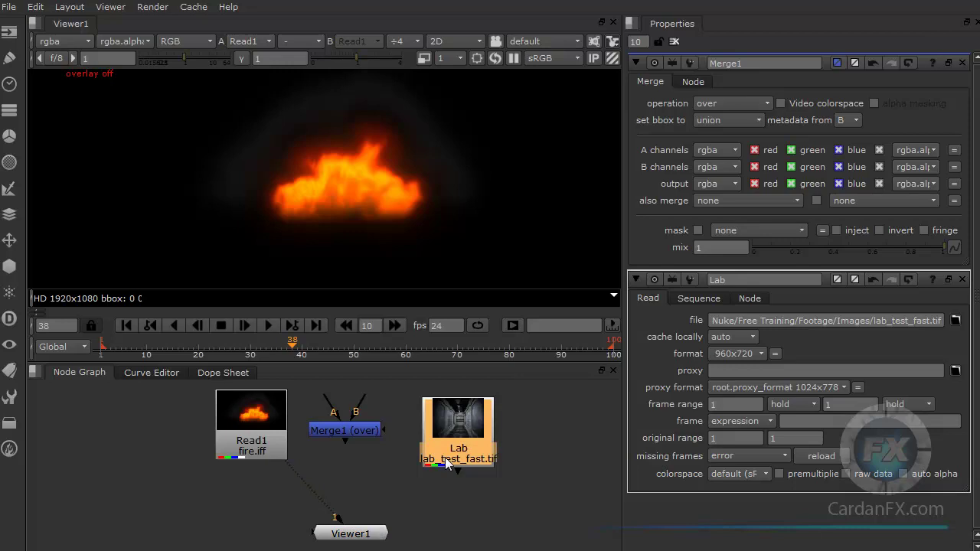
key(2)
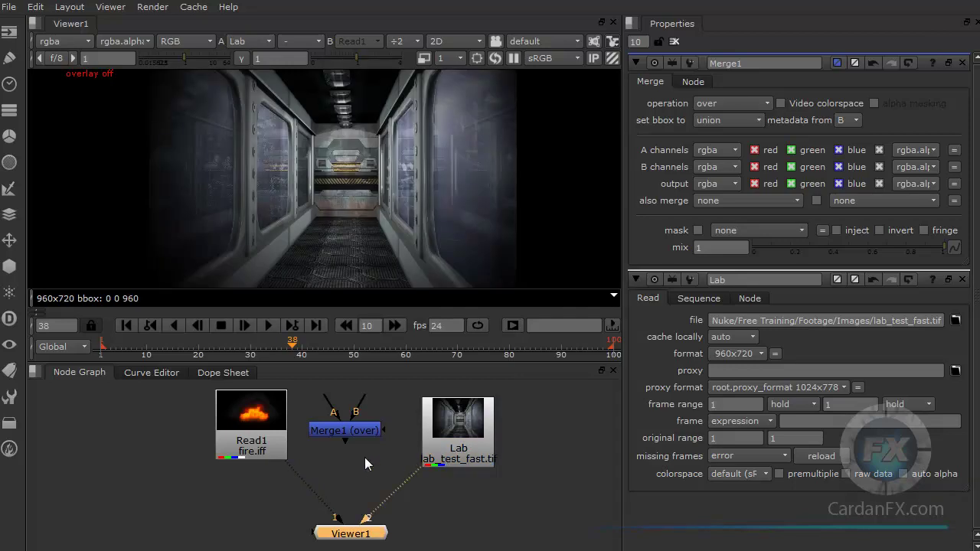
click(254, 452)
key(1)
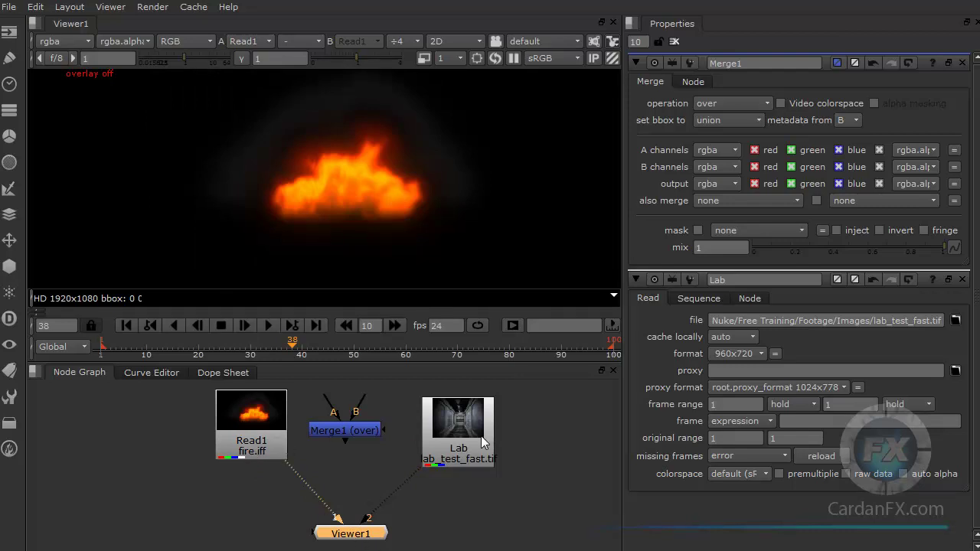
Read in the image Comp_TARGA_Photo_.tga, placing its node at the far right of the graph, and move Lab disconnected to the far left.
drag(344, 538, 419, 501)
key(r)
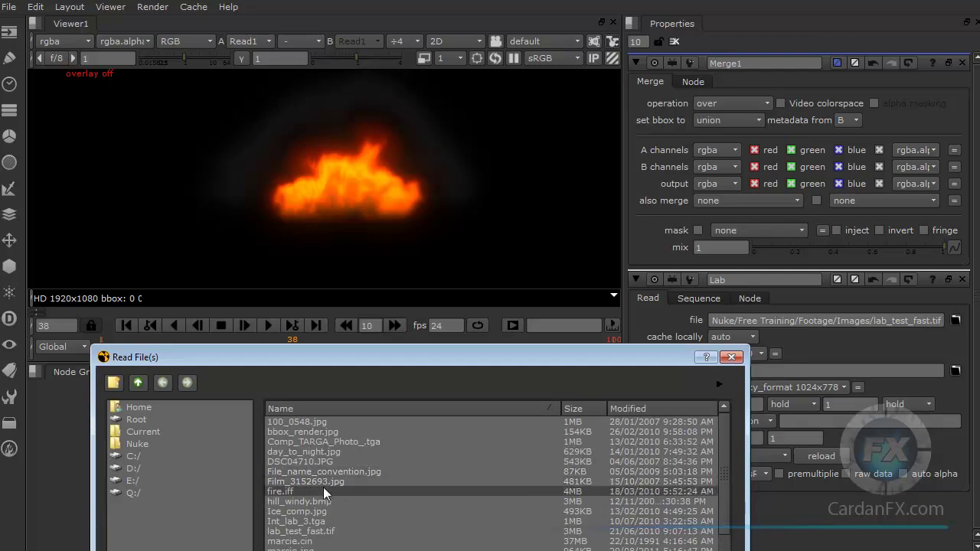
click(324, 440)
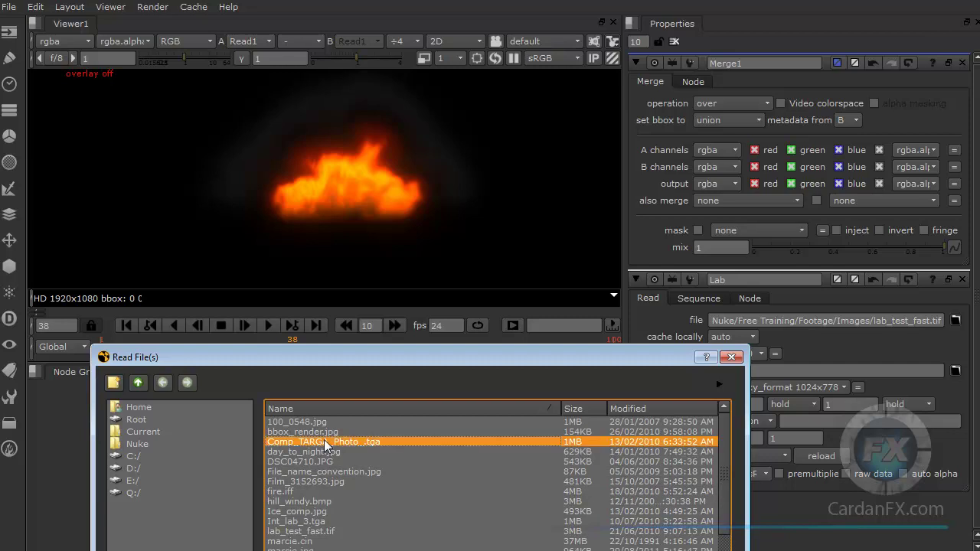
drag(412, 356, 321, 284)
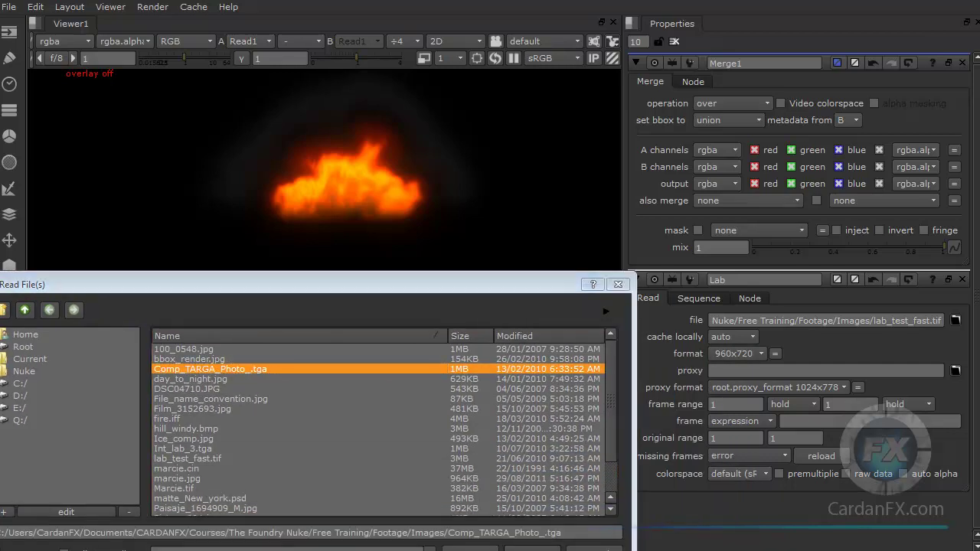
key(Return)
drag(452, 519, 585, 450)
drag(441, 444, 115, 486)
Connect Read2 to Viewer1's input 3 and Merge1 to input 2, and move Merge1 midway between Read1 and Read2.
click(554, 438)
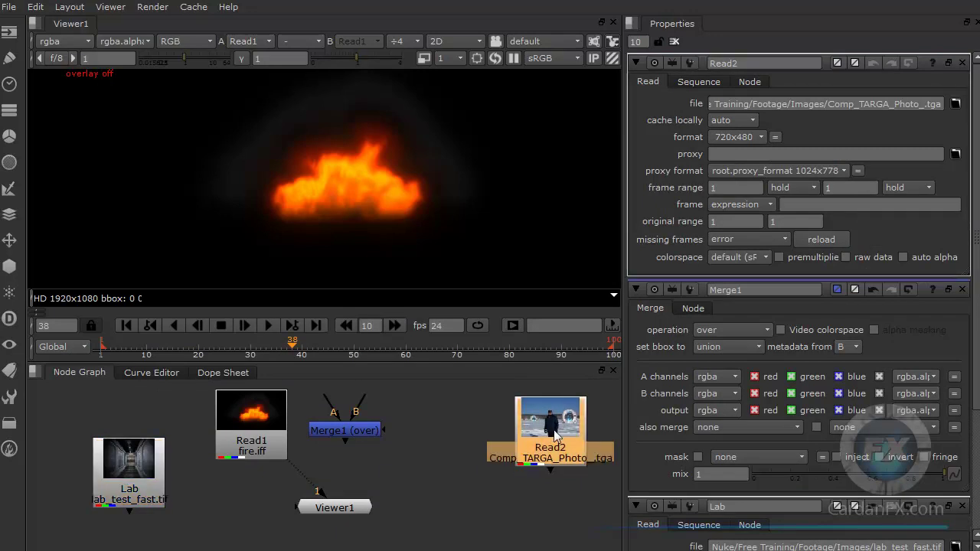
key(3)
drag(333, 507, 341, 496)
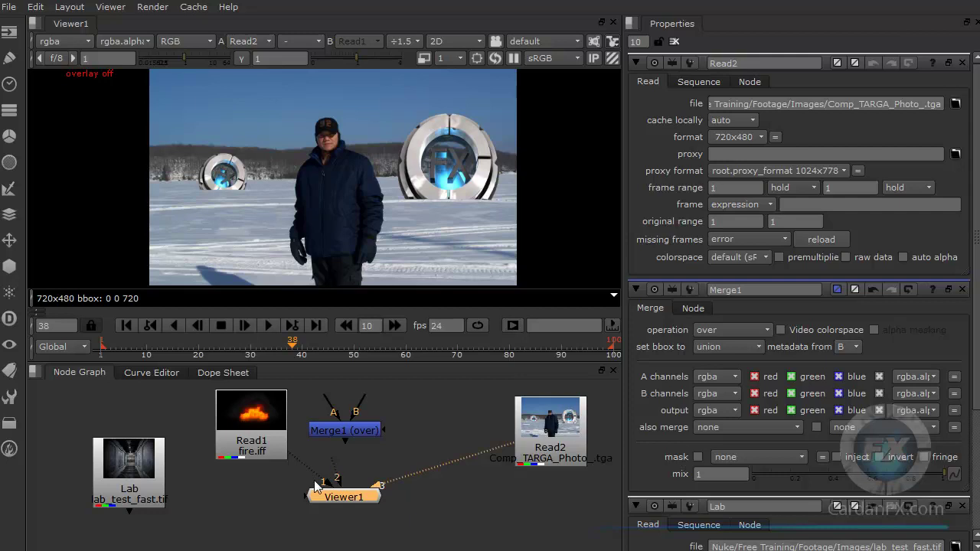
drag(333, 433, 378, 428)
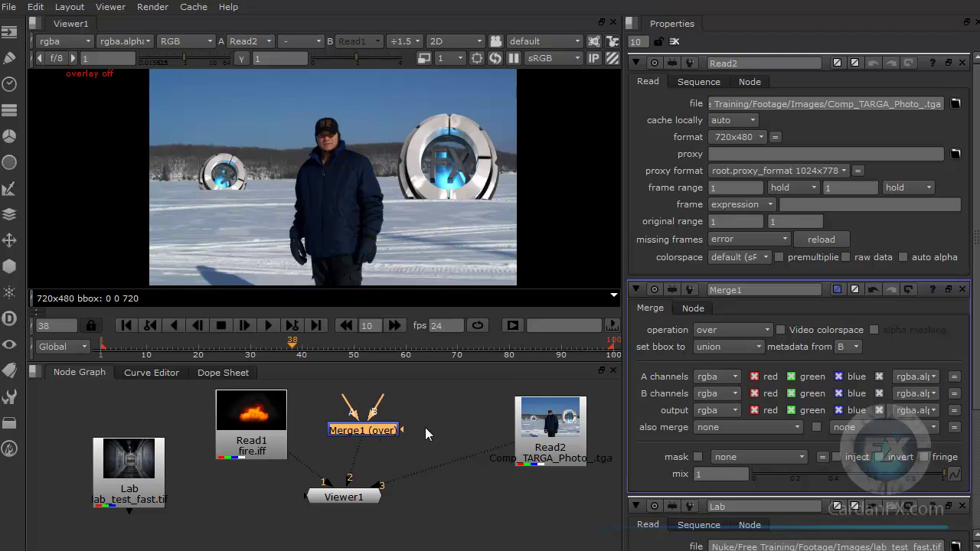
drag(361, 430, 406, 431)
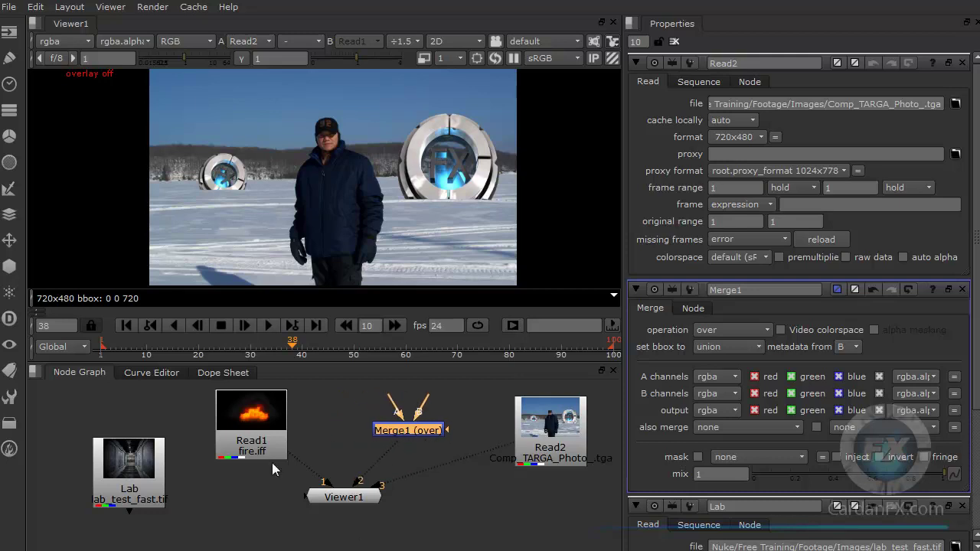
Zoom into the Node Graph until its overview map appears, and enlarge the map by its corner.
scroll(375, 473, up, 4)
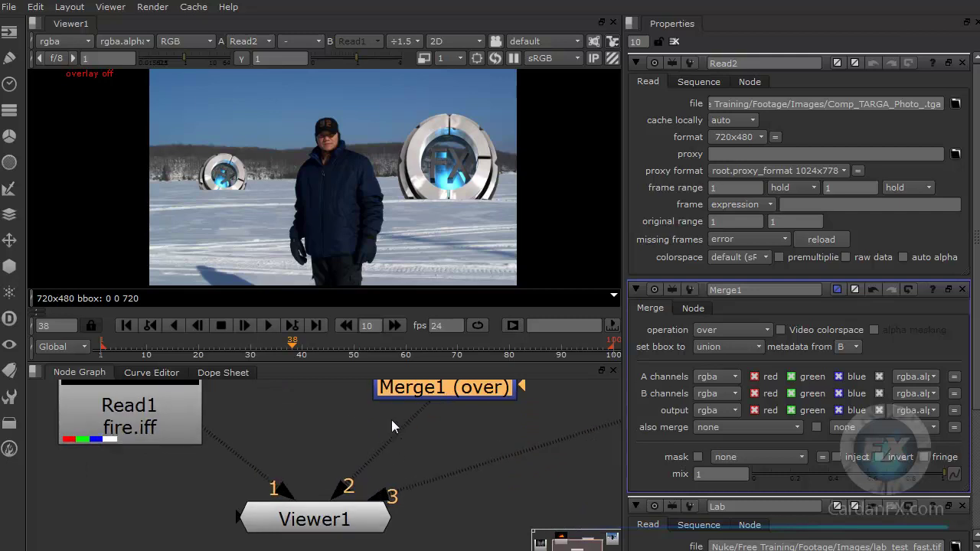
scroll(366, 487, down, 5)
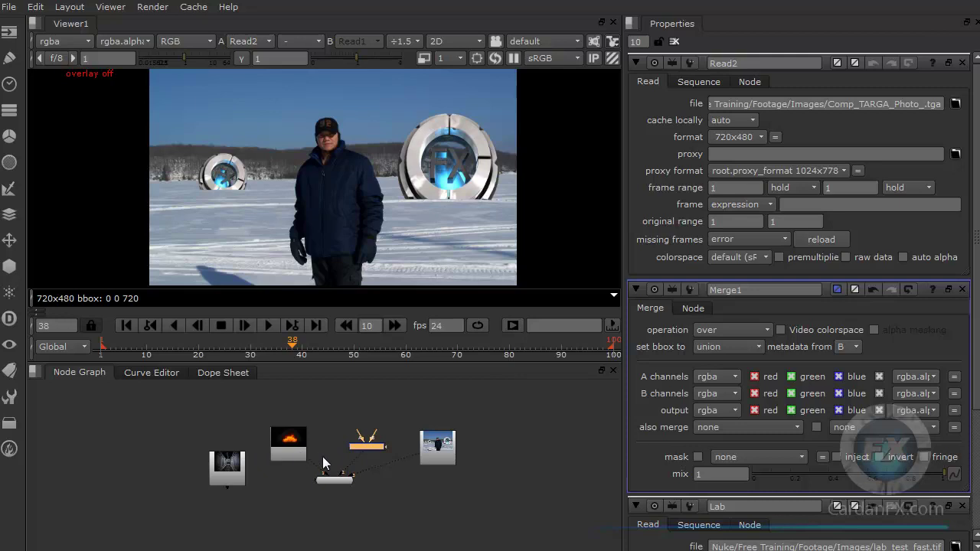
scroll(308, 453, up, 3)
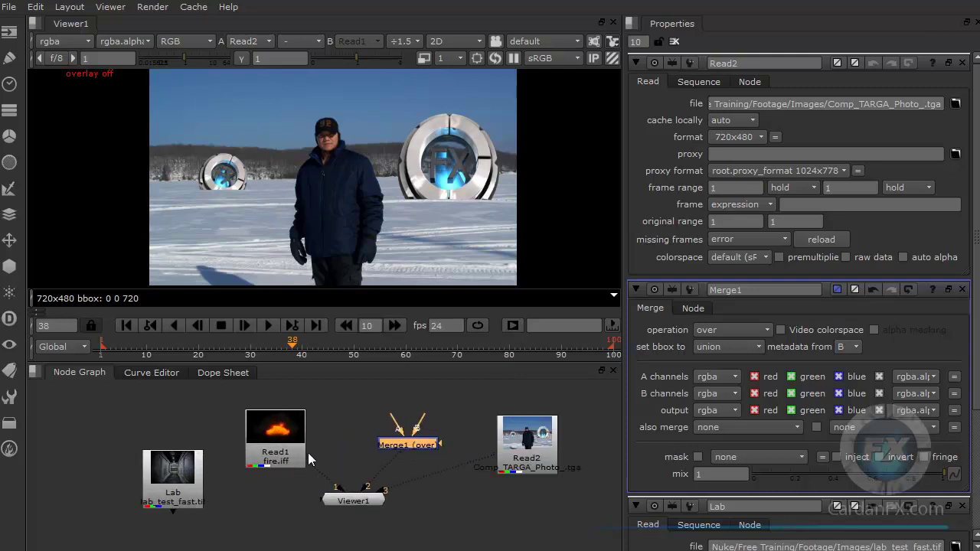
scroll(308, 453, up, 5)
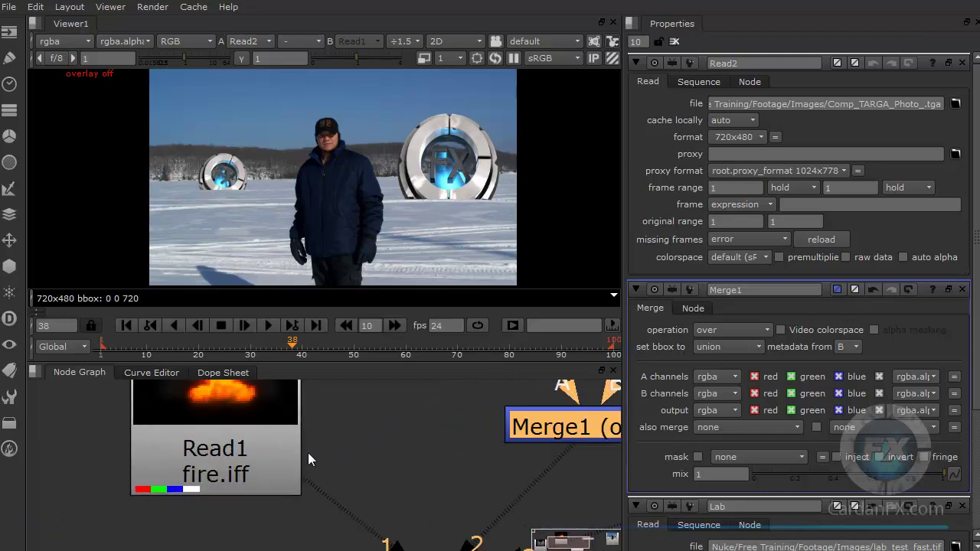
drag(532, 529, 400, 434)
mouse_move(501, 491)
mouse_down()
mouse_move(569, 482)
mouse_move(490, 489)
mouse_move(535, 530)
mouse_move(502, 532)
mouse_move(512, 518)
mouse_move(521, 525)
mouse_move(511, 538)
mouse_move(508, 514)
mouse_move(496, 511)
mouse_move(497, 478)
mouse_move(563, 470)
mouse_move(552, 498)
mouse_move(541, 479)
mouse_move(528, 496)
mouse_move(549, 490)
mouse_move(547, 473)
mouse_move(541, 490)
mouse_move(505, 501)
mouse_up()
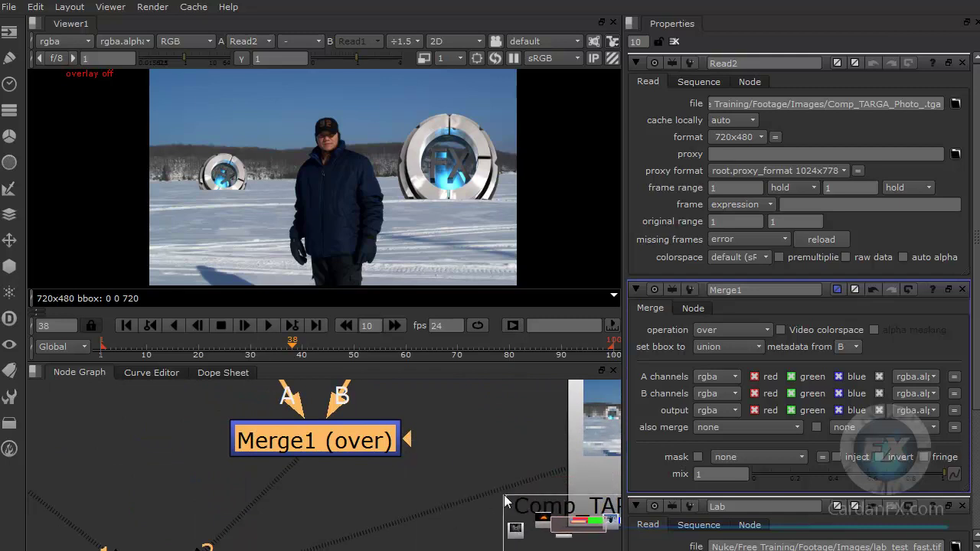
Shrink the Node Graph's overview map, and move Read2 farther up and away from Merge1.
scroll(235, 468, down, 10)
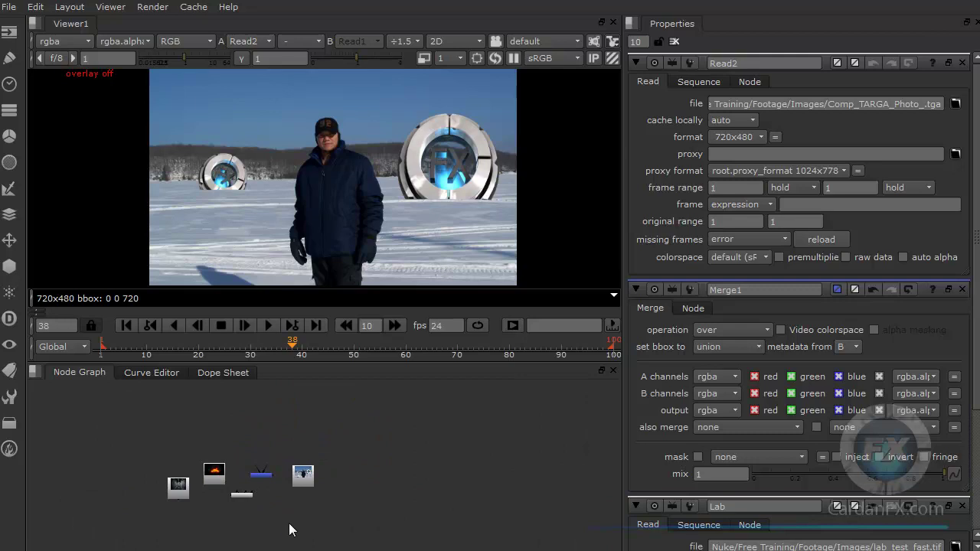
scroll(287, 528, up, 5)
scroll(288, 528, up, 1)
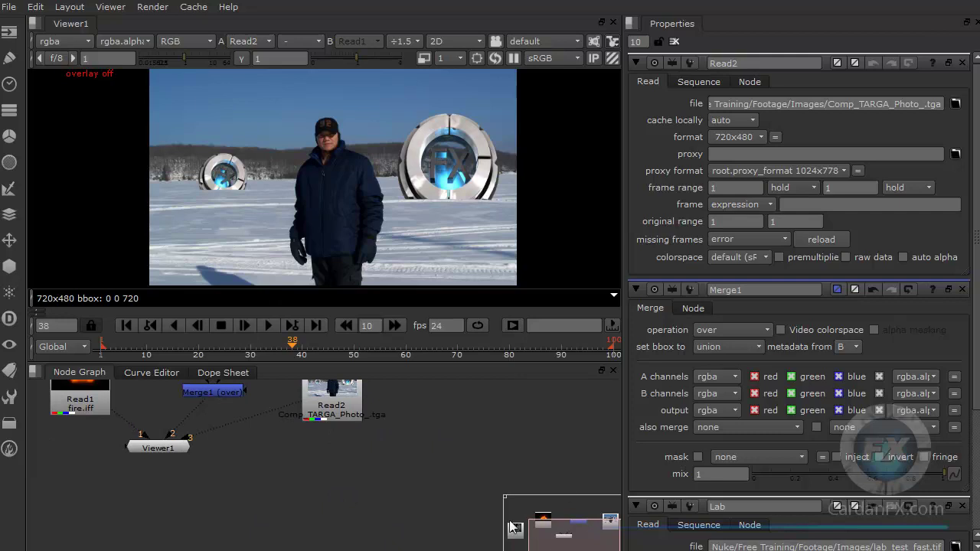
drag(504, 503, 536, 503)
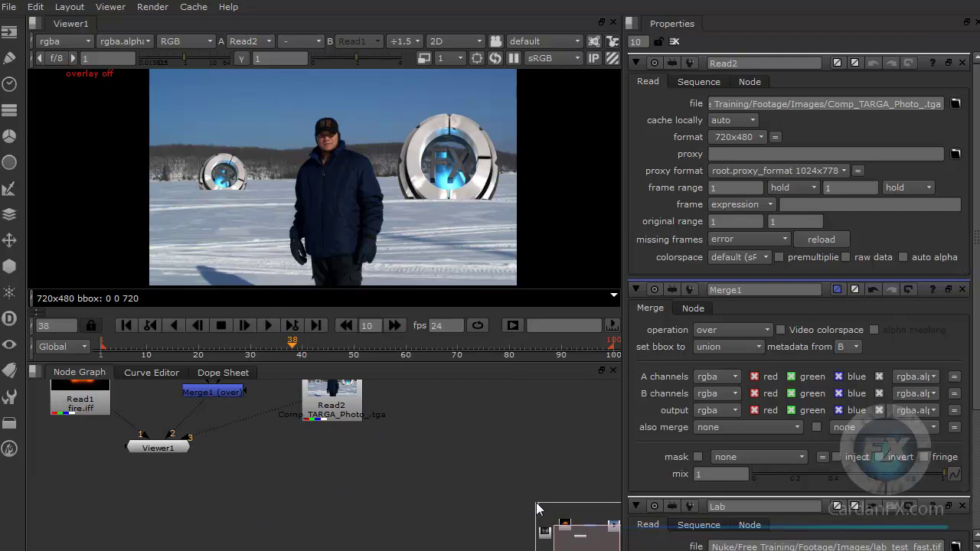
middle_drag(380, 472, 472, 490)
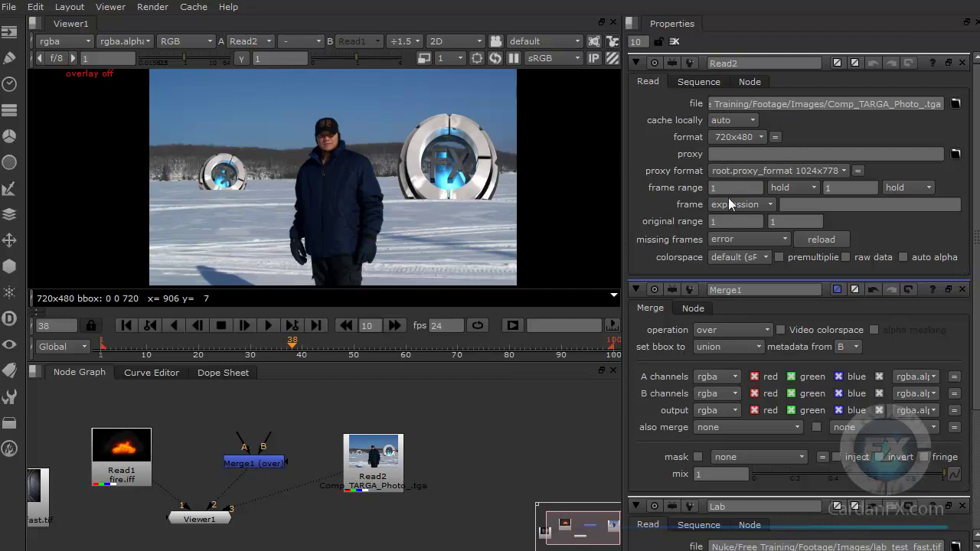
drag(375, 466, 424, 442)
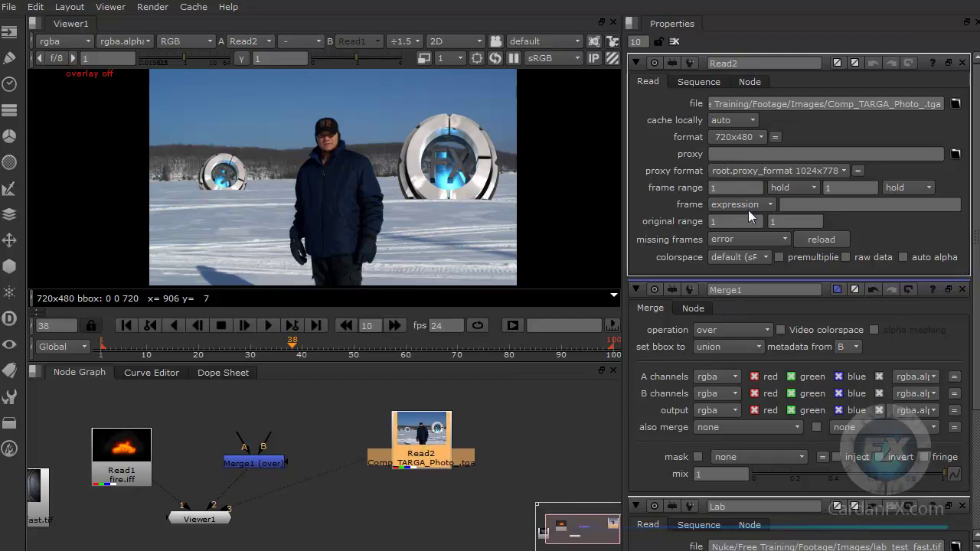
Examine Read2's missing frames options, and place the cursor in its proxy file field.
click(781, 239)
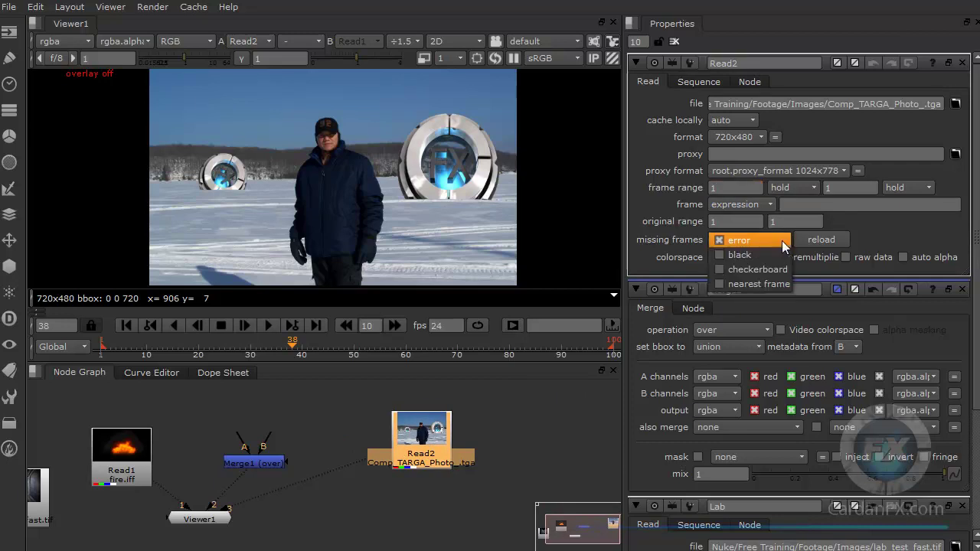
click(891, 231)
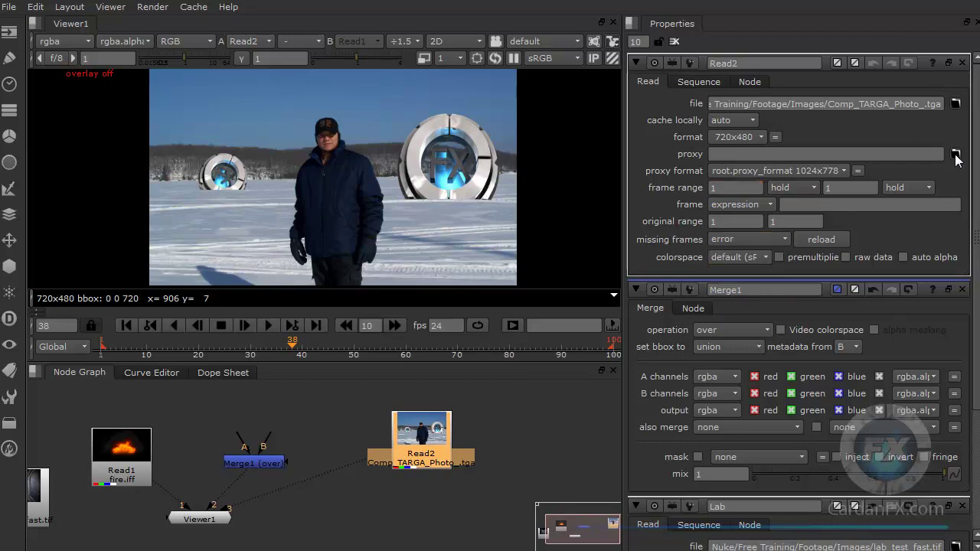
click(748, 165)
click(713, 187)
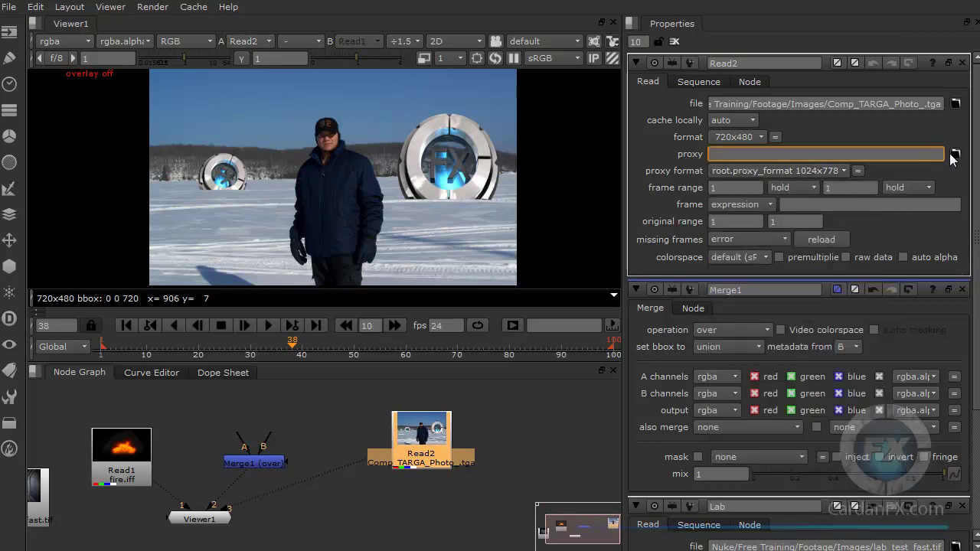
Arrange Read1, Merge1 and Read2 in a widely spaced row, with Viewer1 centered below Merge1.
click(554, 448)
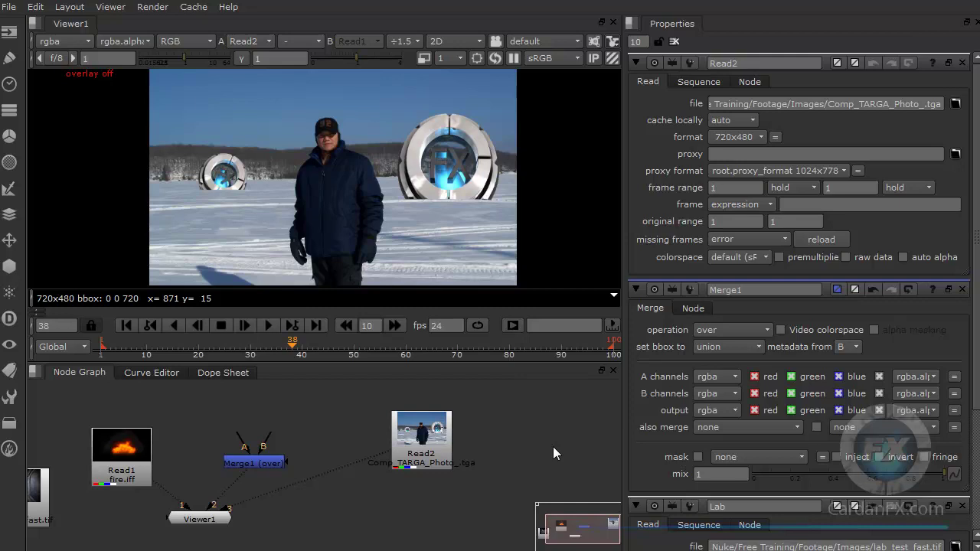
drag(417, 442, 466, 436)
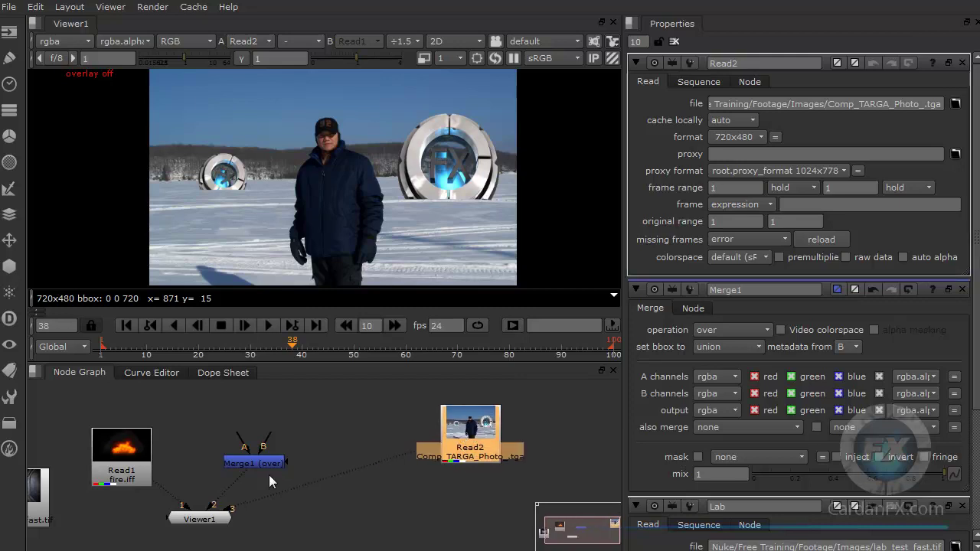
drag(252, 461, 281, 449)
drag(200, 520, 283, 515)
drag(124, 454, 140, 436)
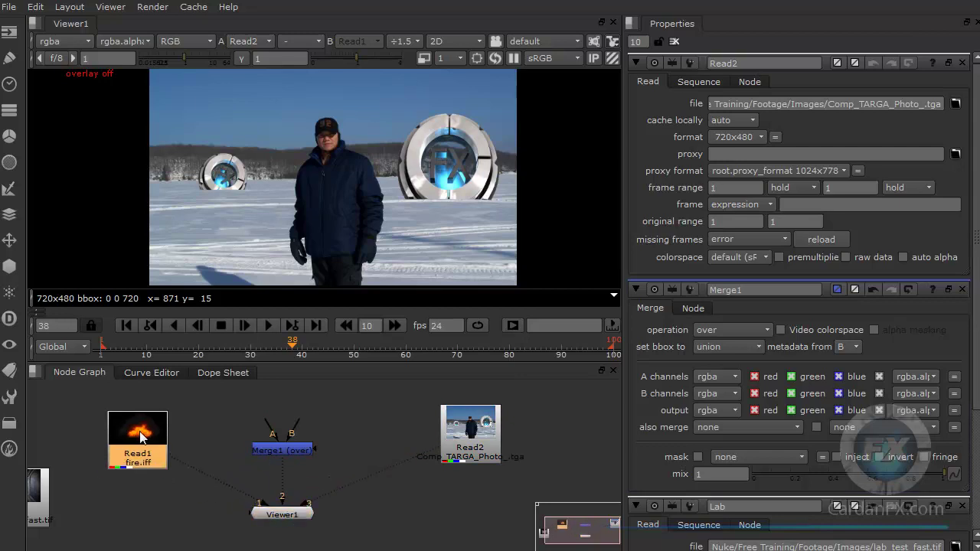
drag(284, 451, 283, 447)
click(458, 440)
drag(163, 457, 164, 455)
drag(465, 435, 500, 435)
Find the Read node by name and add it between Merge1 and Read2, loading fire.iff from the Images folder.
click(365, 430)
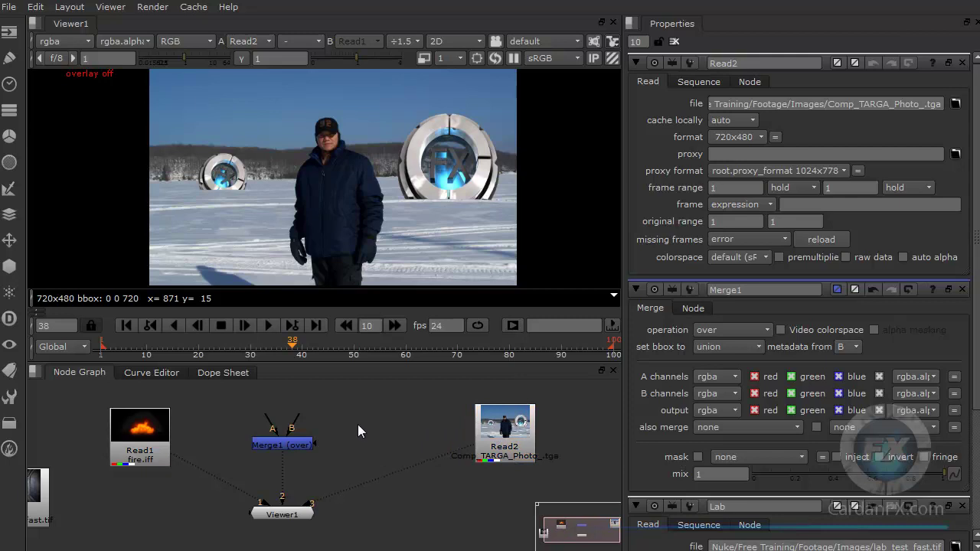
key(Tab)
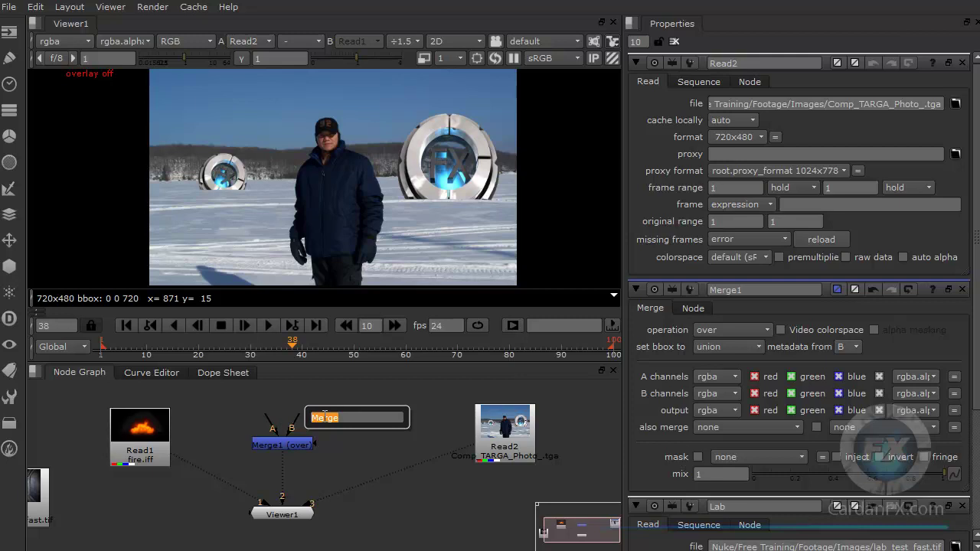
key(BackSpace)
text(re)
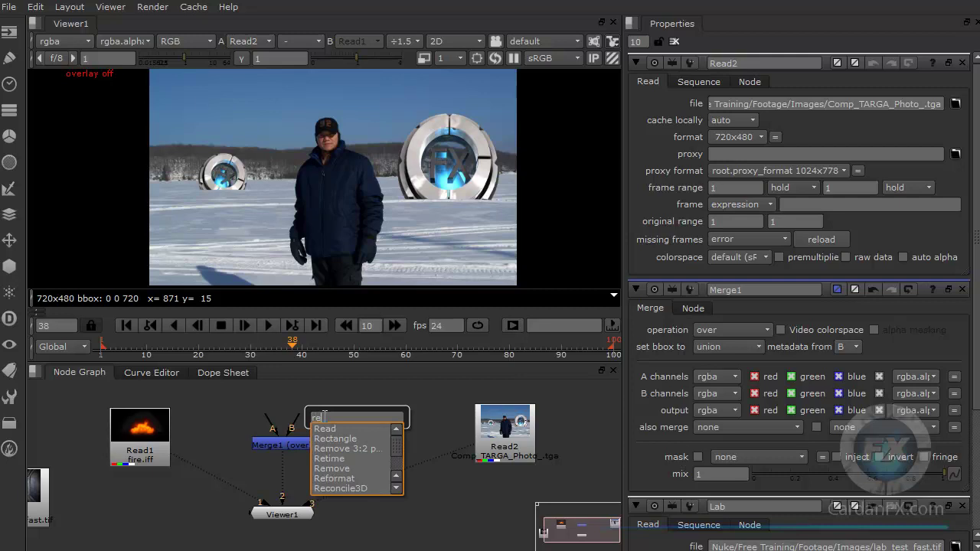
key(Down)
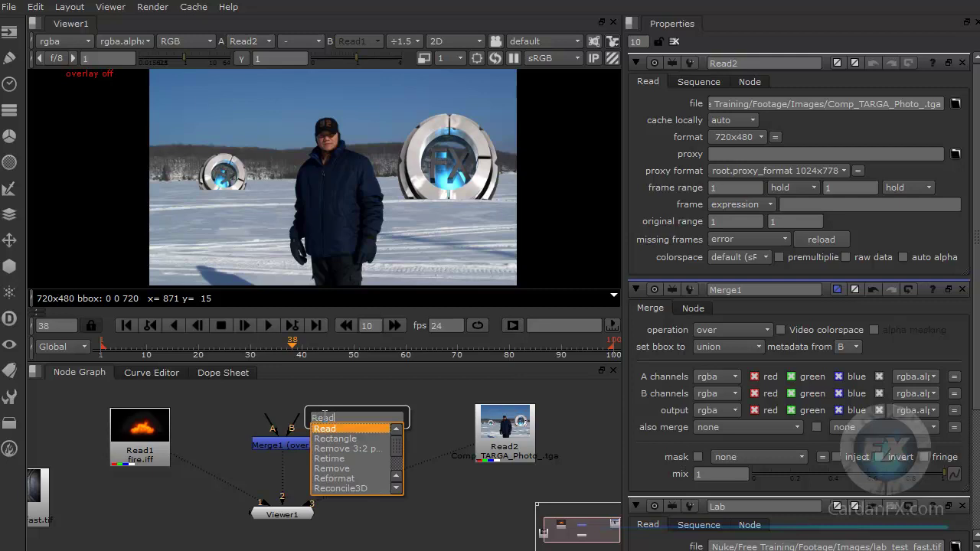
key(Return)
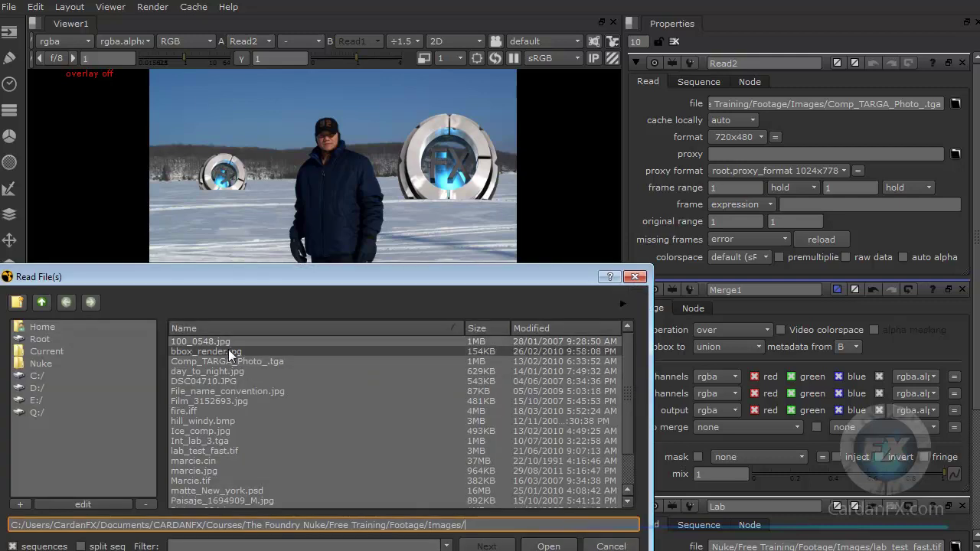
click(213, 410)
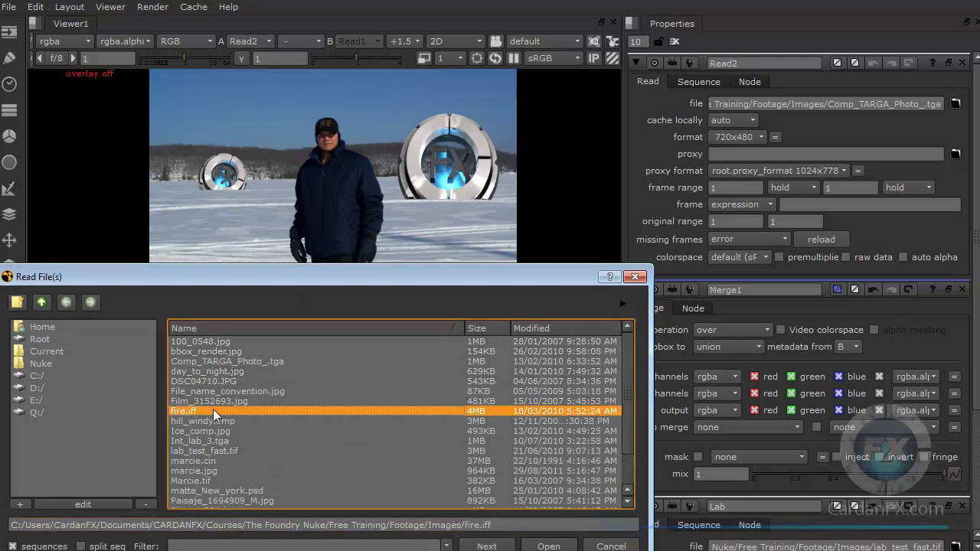
double_click(357, 412)
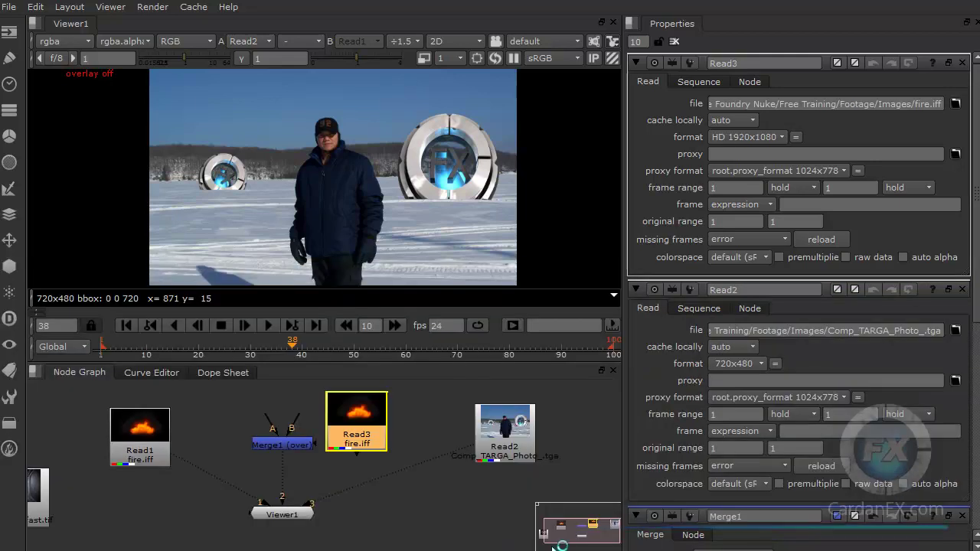
Move Read3 farther from Merge1, shift Viewer1 slightly down, and place Read2 directly below Read3.
drag(358, 413, 380, 413)
drag(297, 515, 283, 526)
drag(506, 427, 375, 499)
Add another Read node that loads fire.iff, and place it beside Read3 in the Node Graph.
click(470, 431)
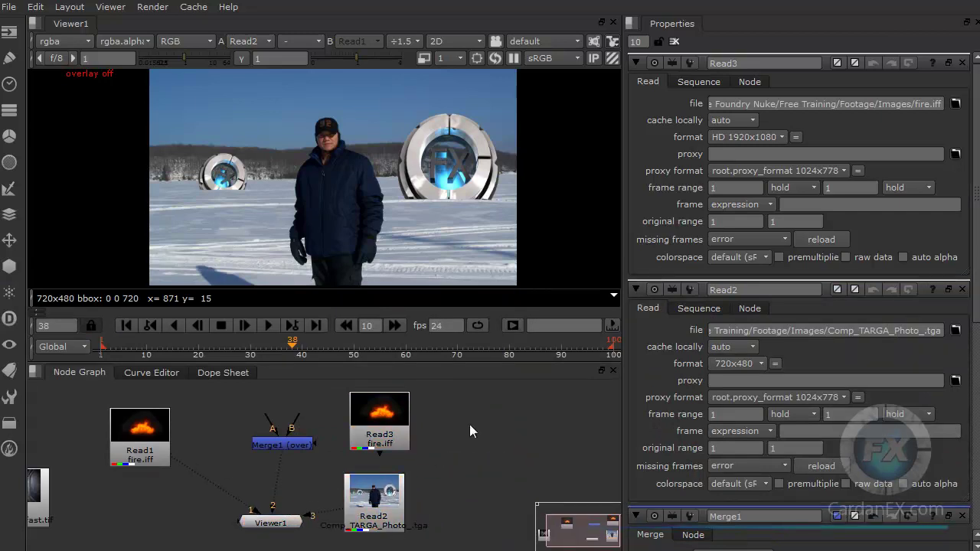
key(r)
click(348, 420)
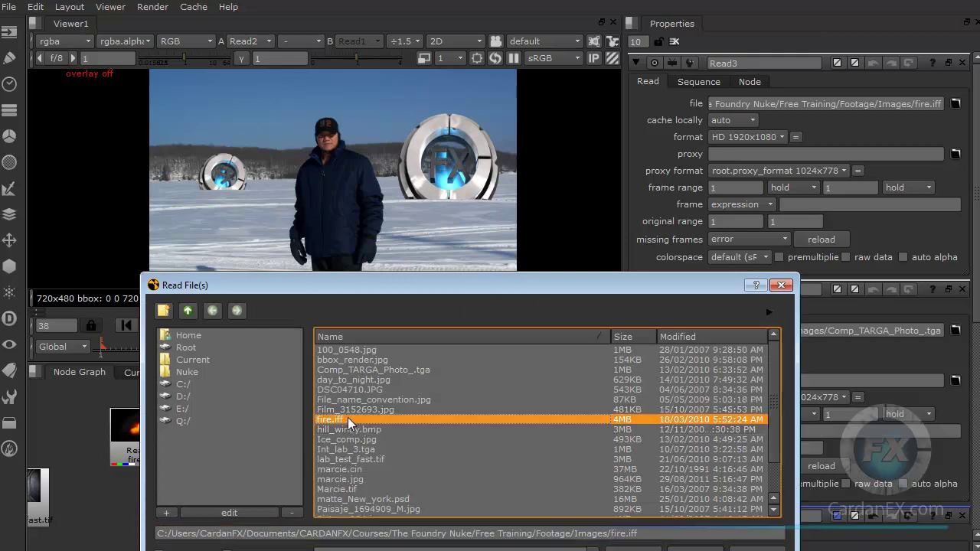
mouse_move(468, 444)
mouse_down()
mouse_move(487, 424)
mouse_move(483, 441)
mouse_up()
click(548, 451)
scroll(518, 469, down, 4)
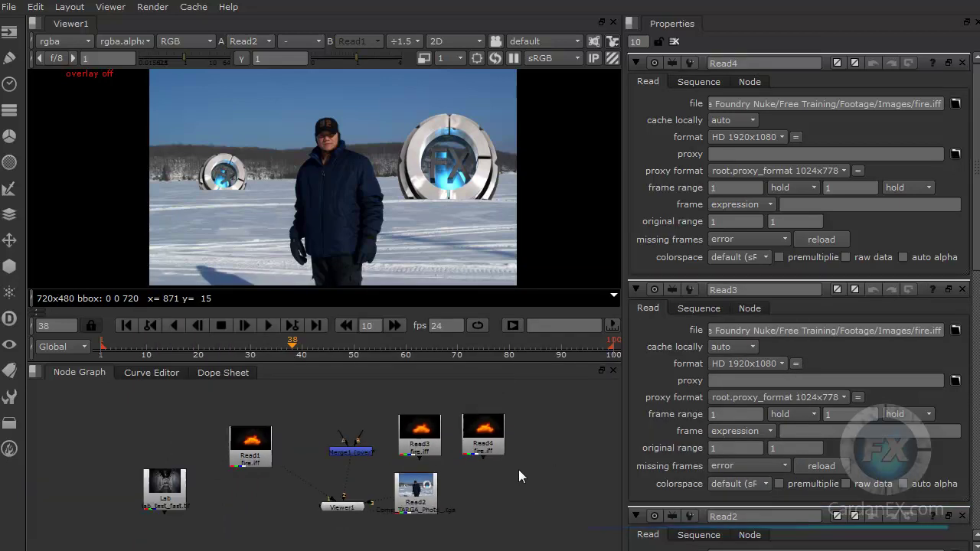